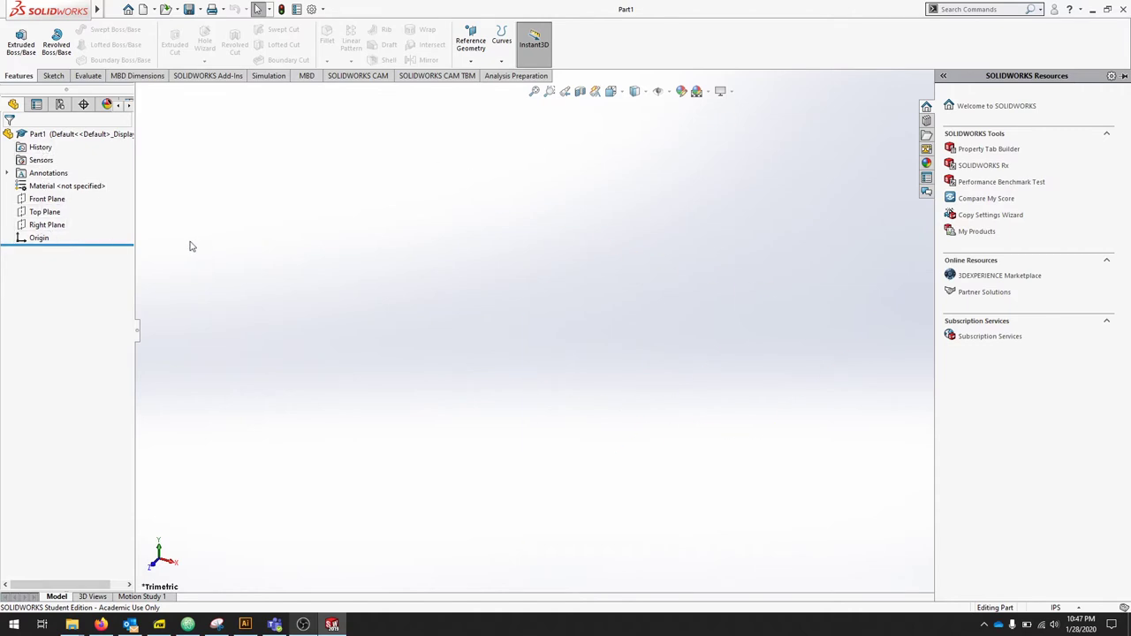
Set the document's basic length units to three decimal places (.123) within the IPS unit system
{"action": "left_click", "coordinate": [54, 78]}
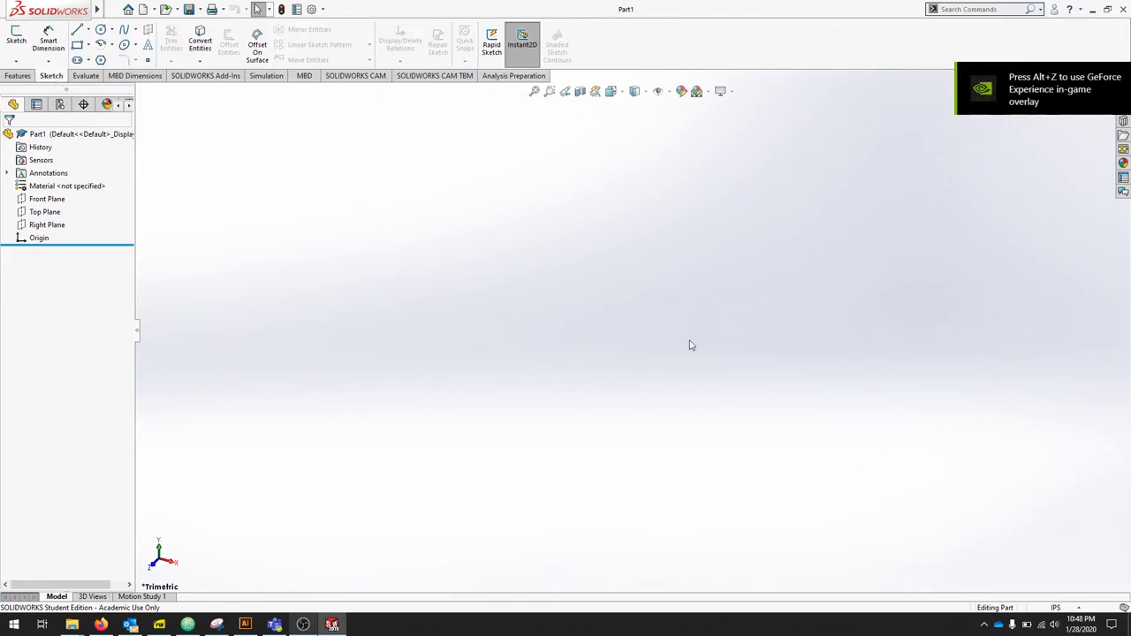
{"action": "left_click", "coordinate": [1061, 608]}
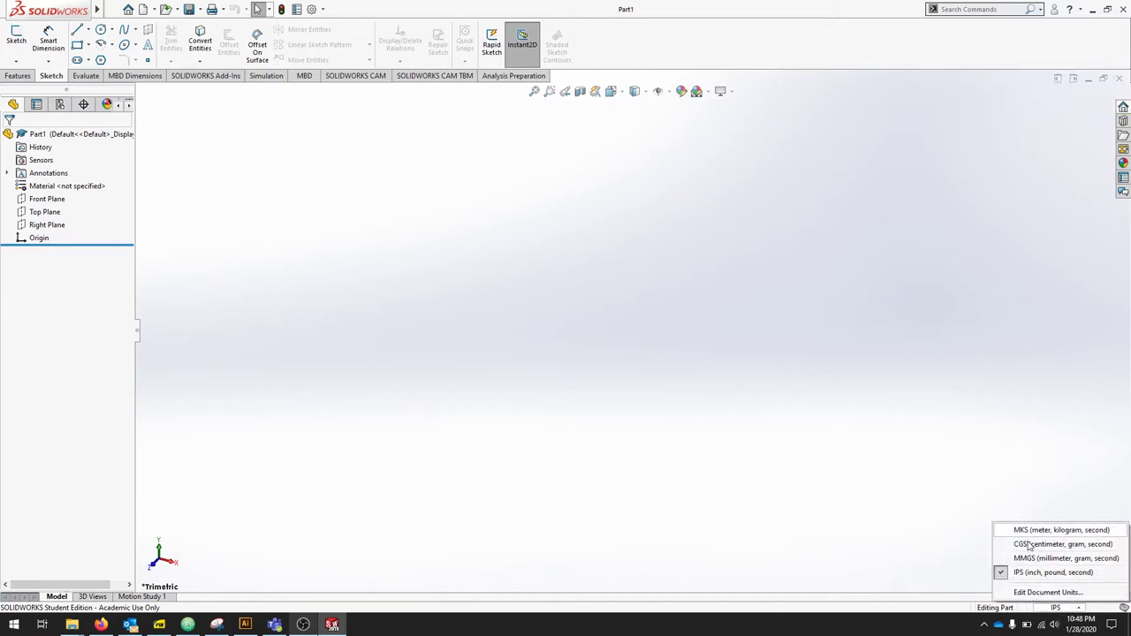
{"action": "left_click", "coordinate": [1048, 592]}
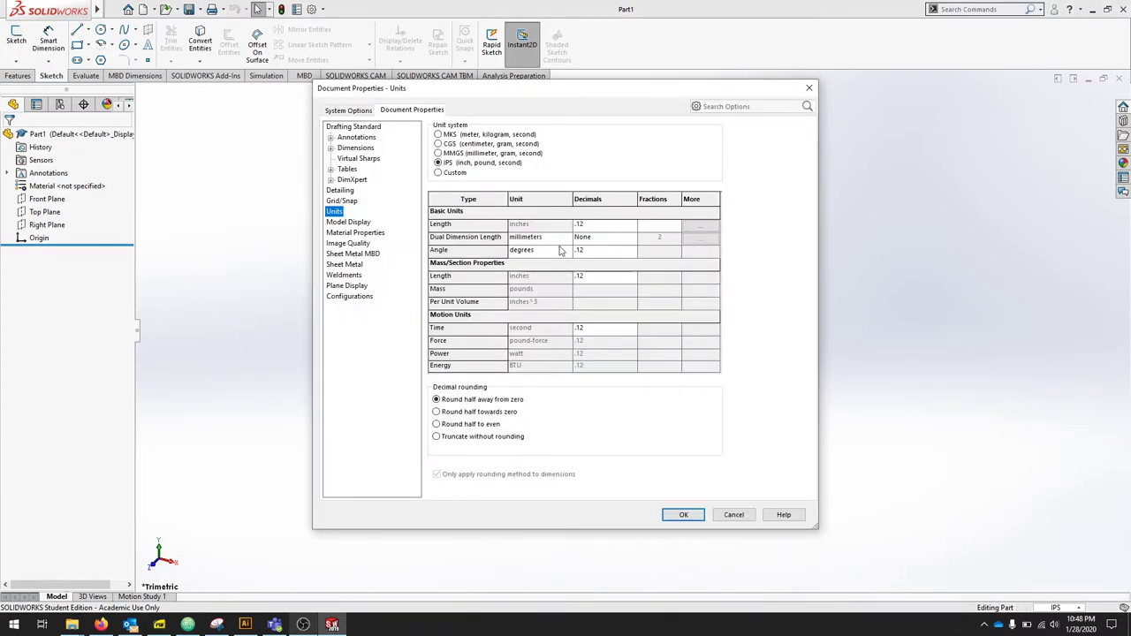
{"action": "left_click", "coordinate": [601, 229]}
{"action": "left_click", "coordinate": [631, 226]}
{"action": "left_click", "coordinate": [609, 251]}
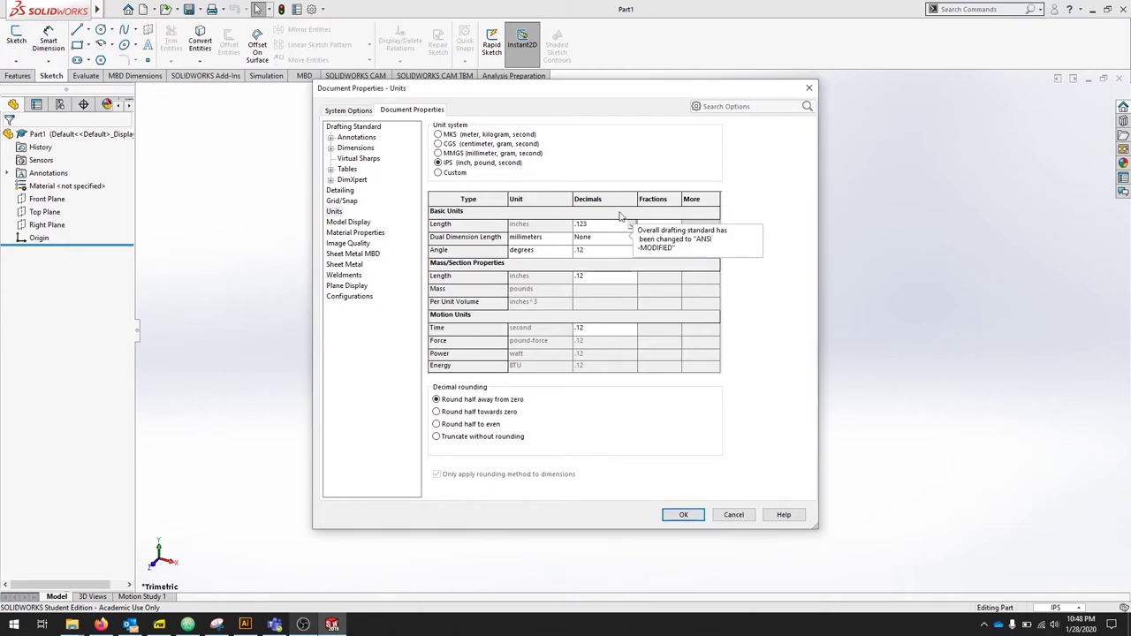
{"action": "left_click", "coordinate": [687, 515]}
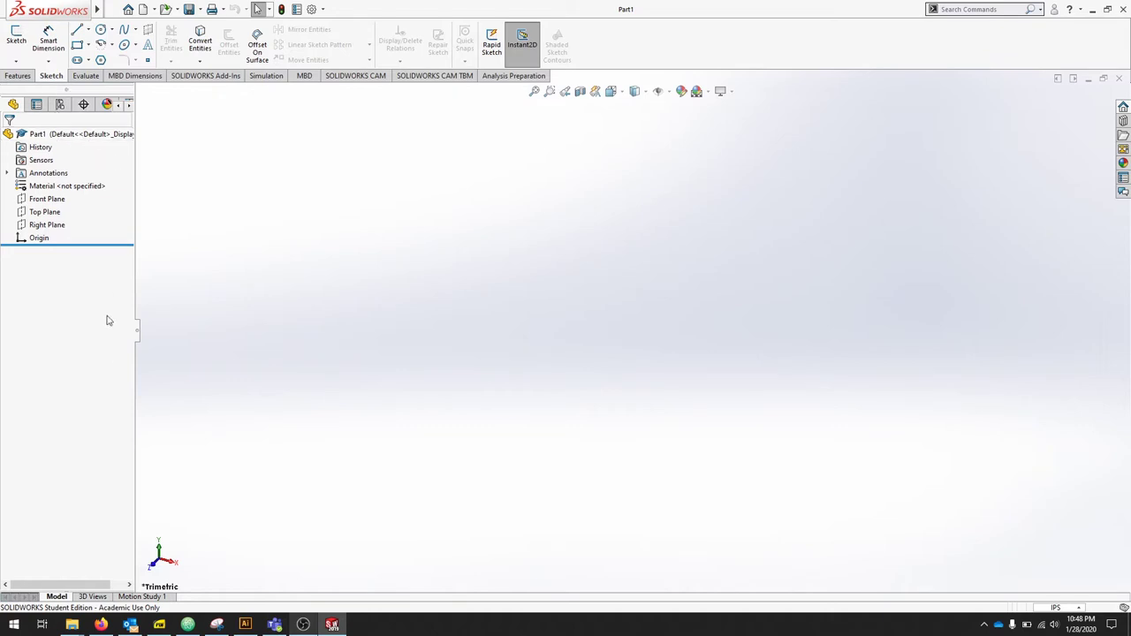
On the Front Plane, sketch a closed L-shaped profile about 2.17 in tall, its upright about 0.81 in wide and its foot about 0.48 in thick
{"action": "left_click", "coordinate": [16, 37]}
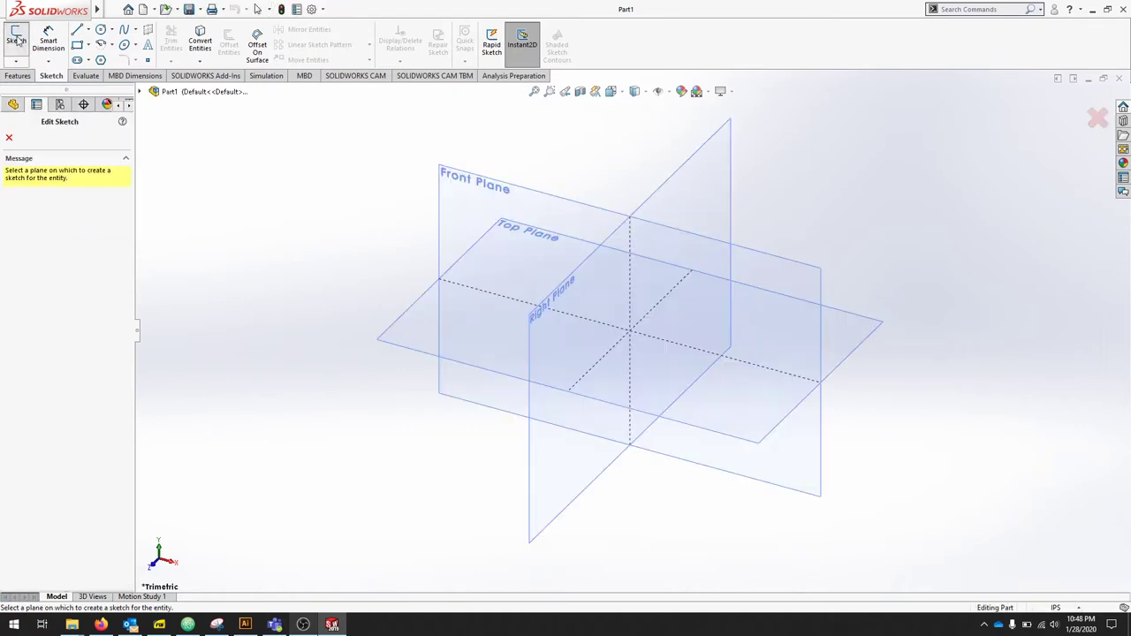
{"action": "left_click", "coordinate": [461, 198]}
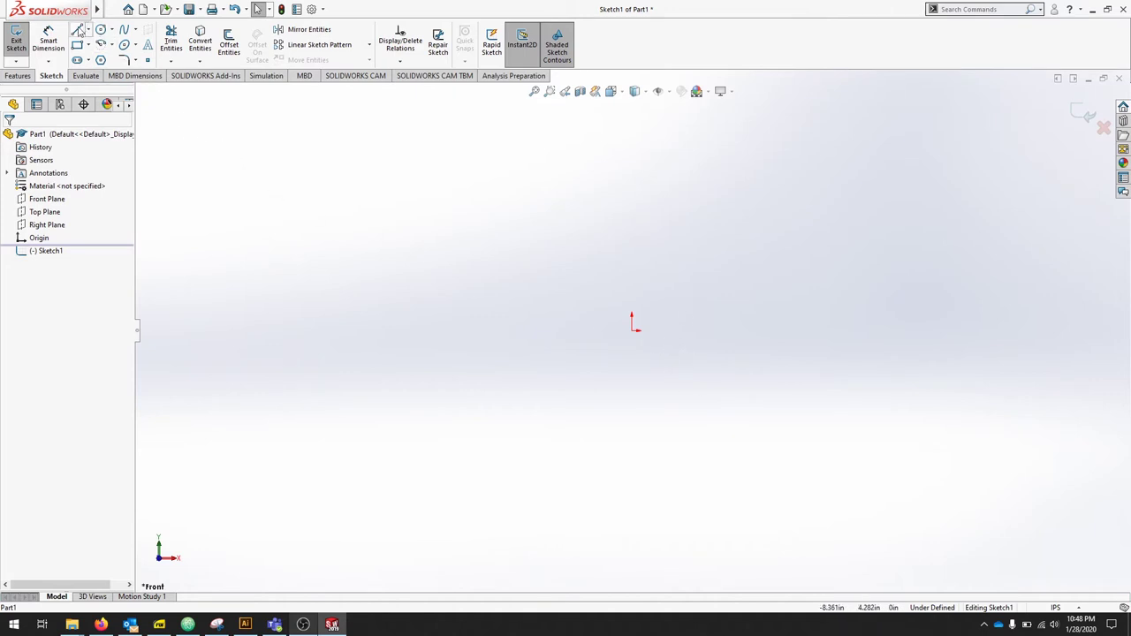
{"action": "left_click", "coordinate": [78, 31]}
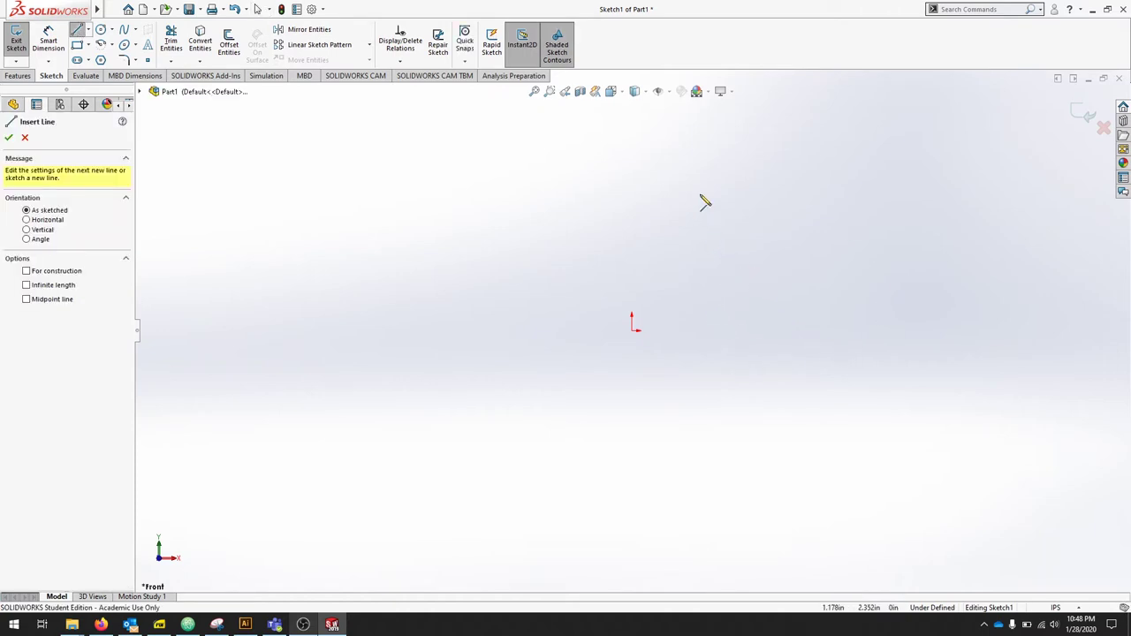
{"action": "left_click", "coordinate": [702, 169]}
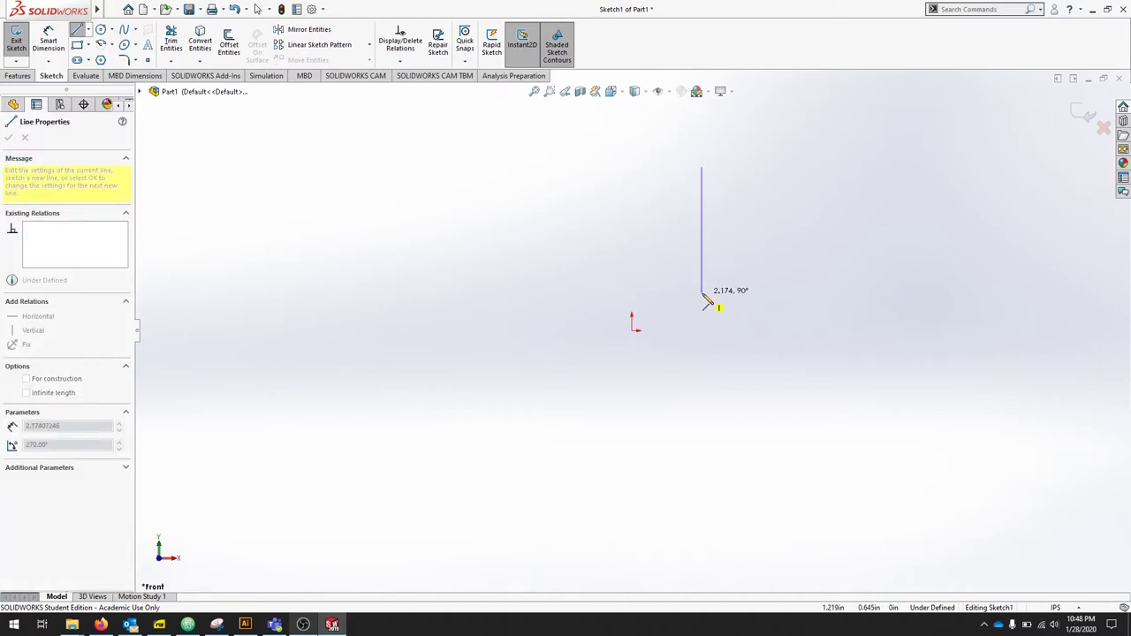
{"action": "left_click", "coordinate": [702, 292]}
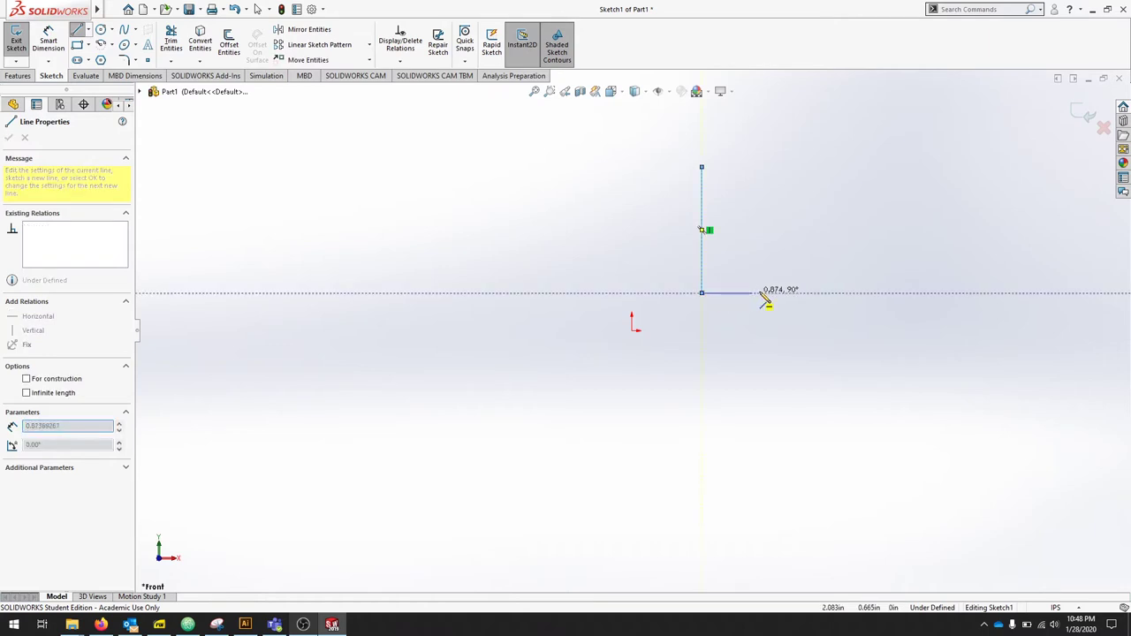
{"action": "left_click", "coordinate": [822, 293]}
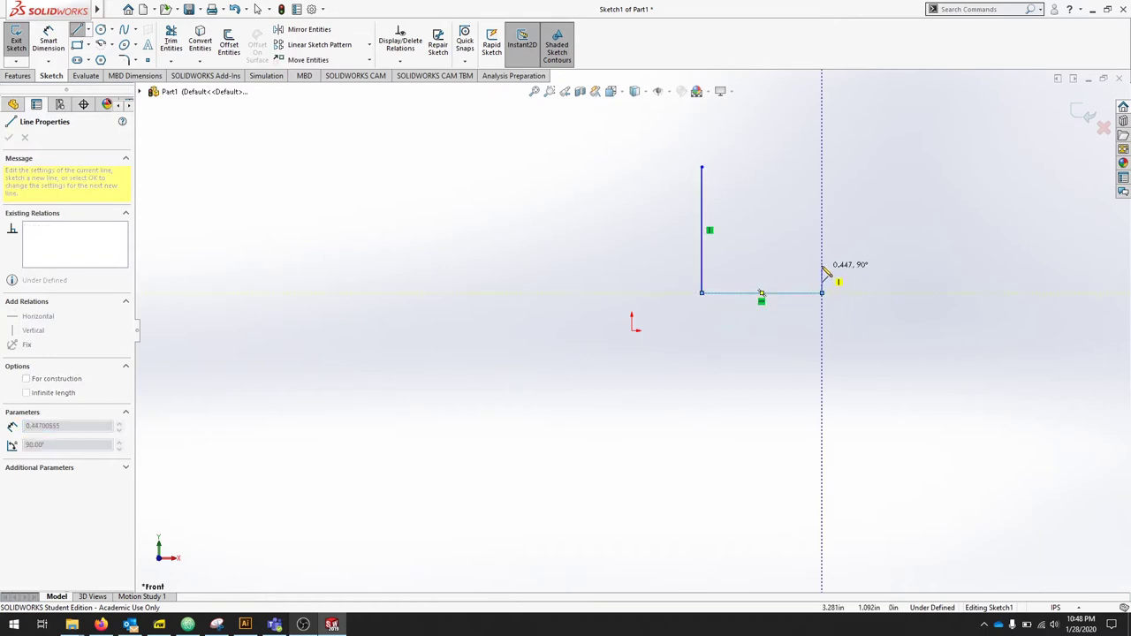
{"action": "left_click", "coordinate": [822, 265]}
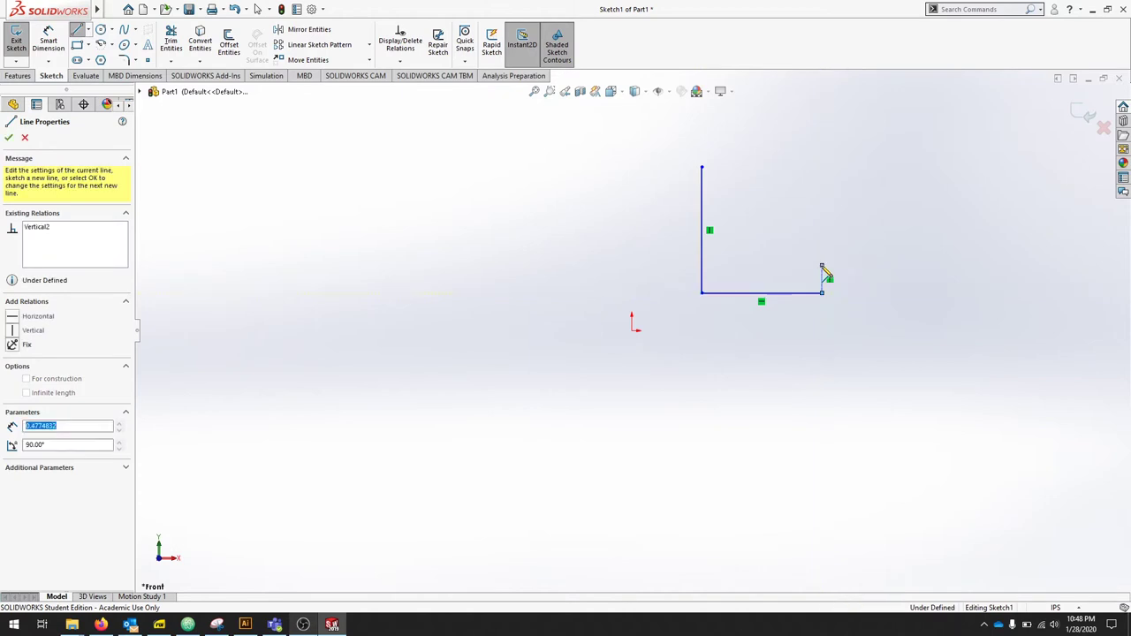
{"action": "left_click", "coordinate": [748, 265]}
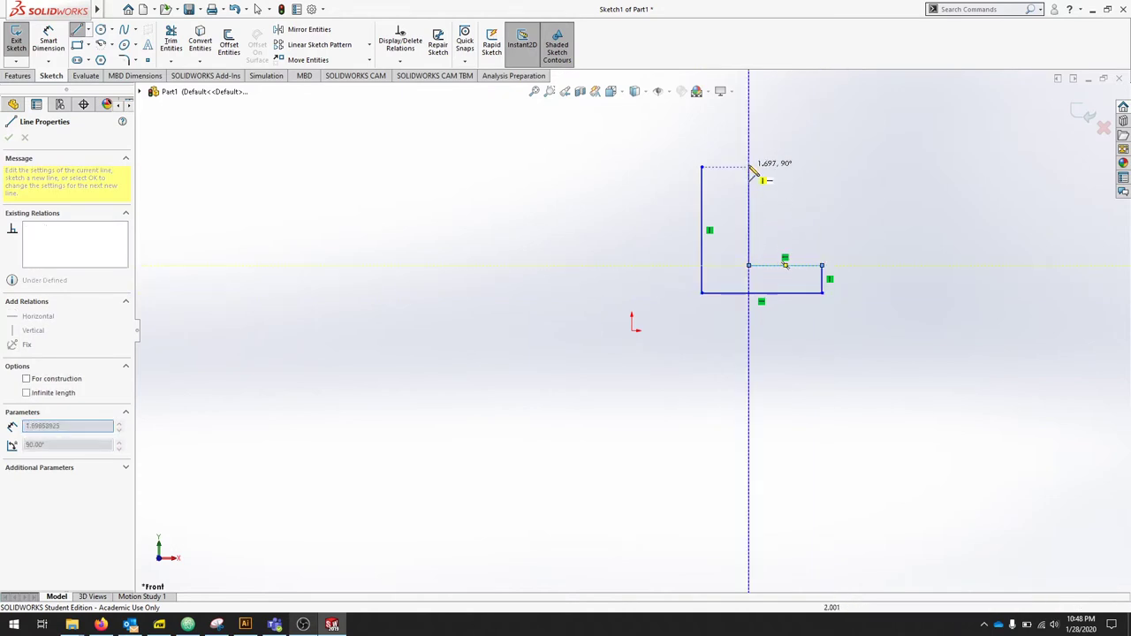
{"action": "left_click", "coordinate": [748, 166]}
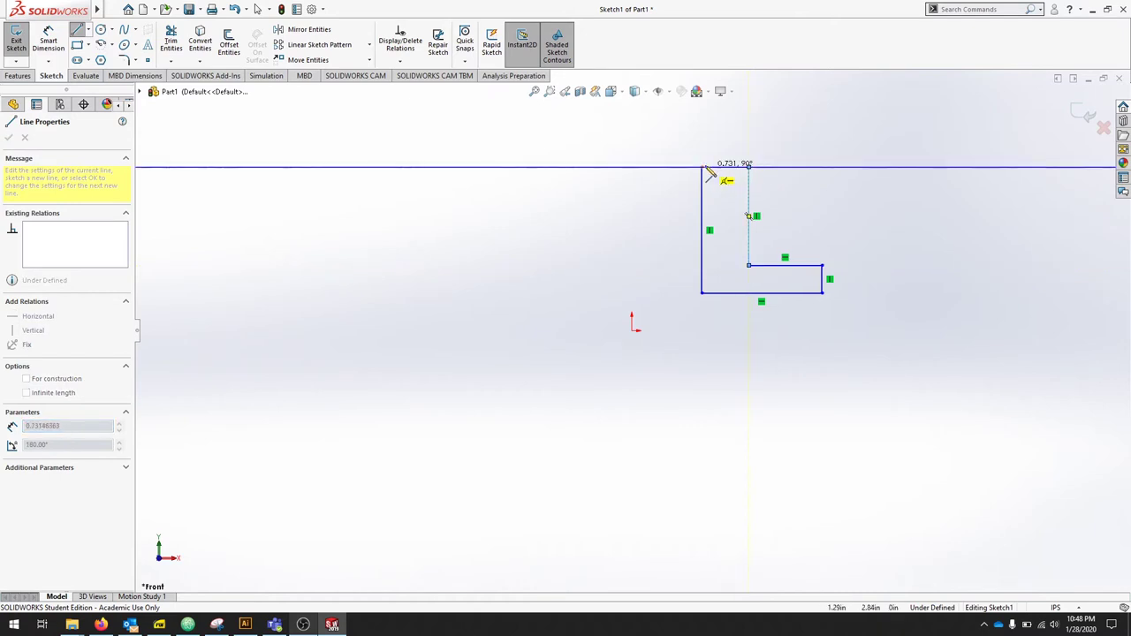
{"action": "left_click", "coordinate": [701, 166]}
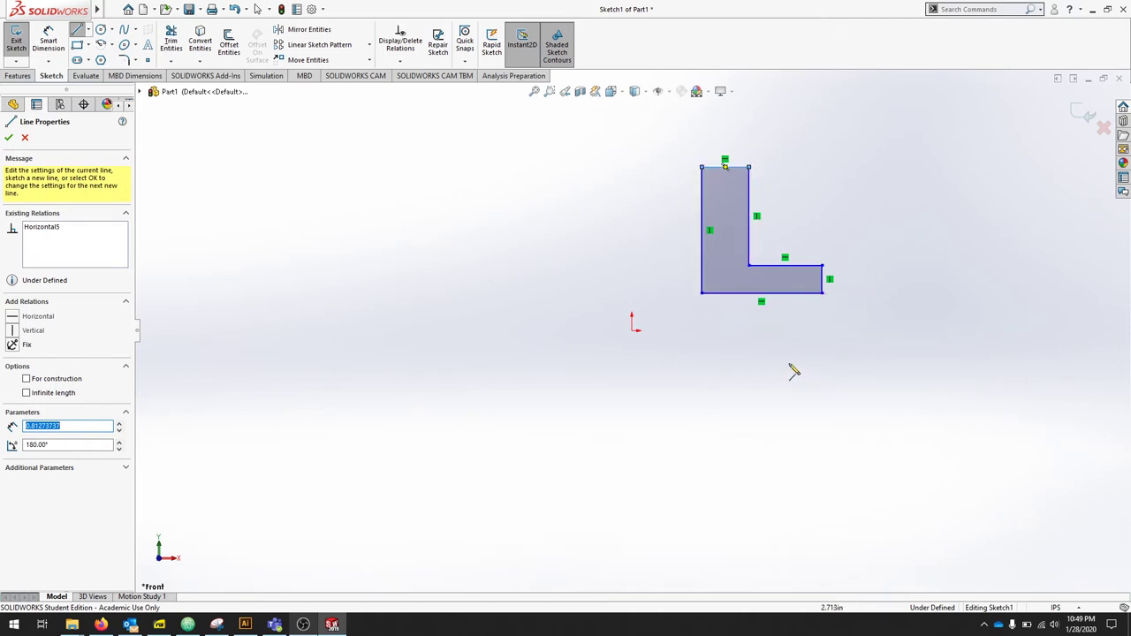
Dimension the L profile's outer vertical edge and its bottom edge to 2.5 in each
{"action": "scroll", "coordinate": [764, 274], "scroll_direction": "down", "scroll_amount": 2}
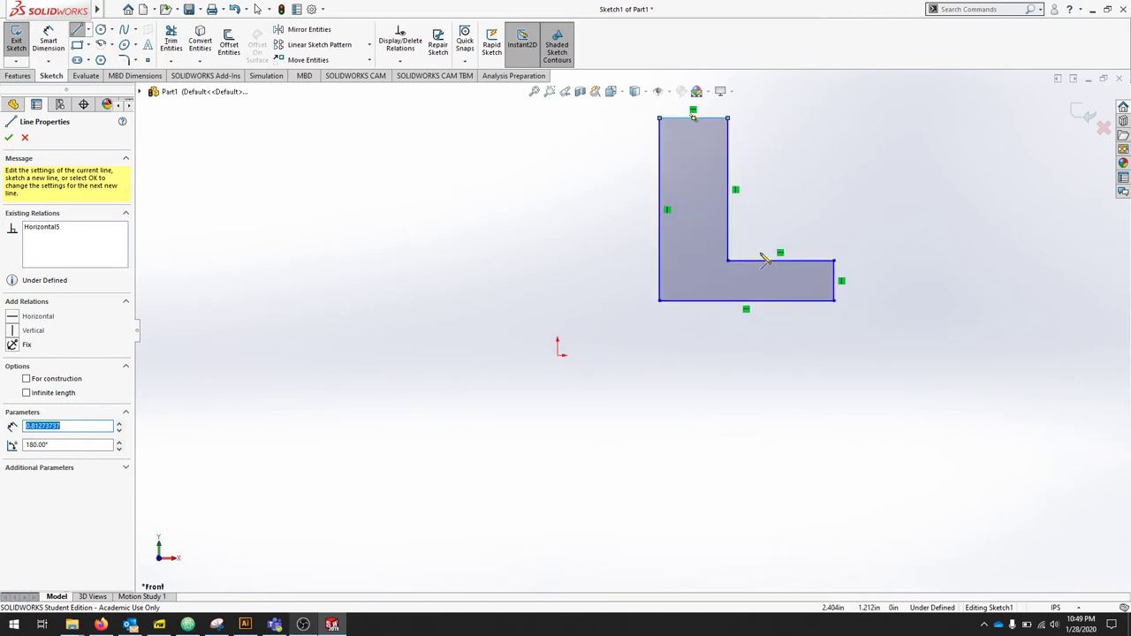
{"action": "mouse_move", "coordinate": [758, 216]}
{"action": "middle_mouse_down", "text": "ctrl"}
{"action": "mouse_move", "coordinate": [720, 253]}
{"action": "mouse_move", "coordinate": [681, 319]}
{"action": "middle_mouse_up", "text": "ctrl"}
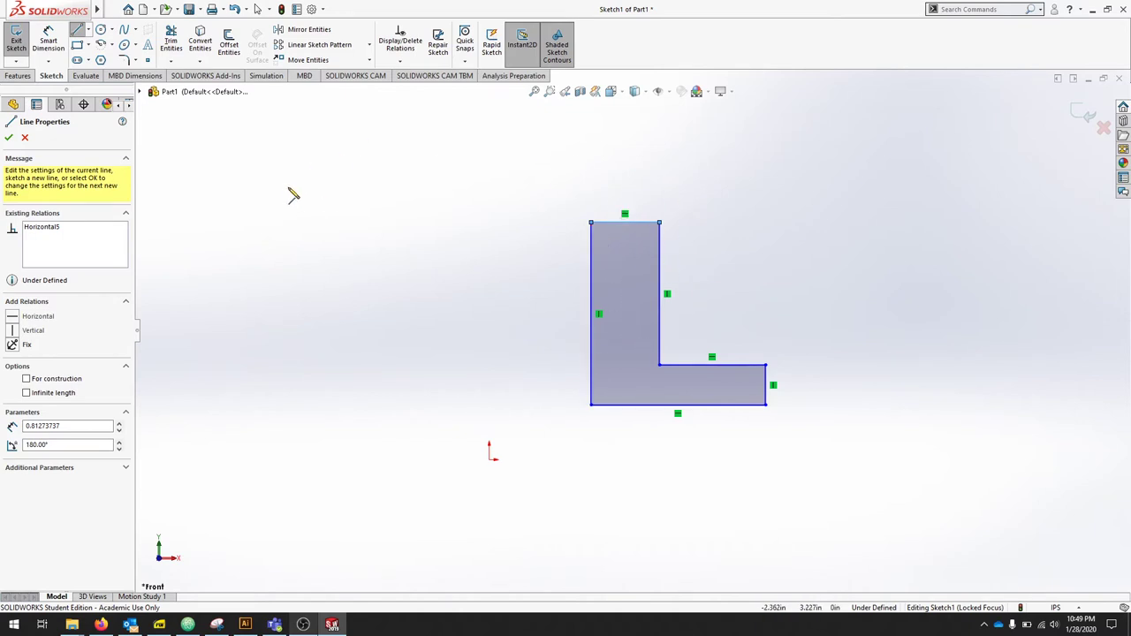
{"action": "left_click", "coordinate": [48, 42]}
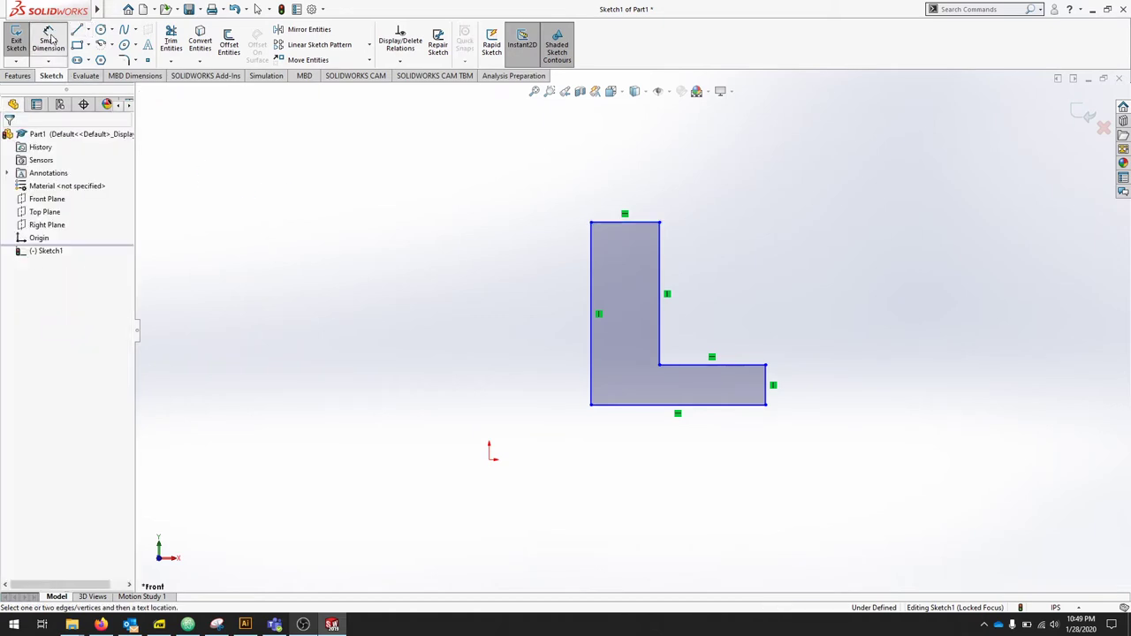
{"action": "left_click", "coordinate": [592, 298]}
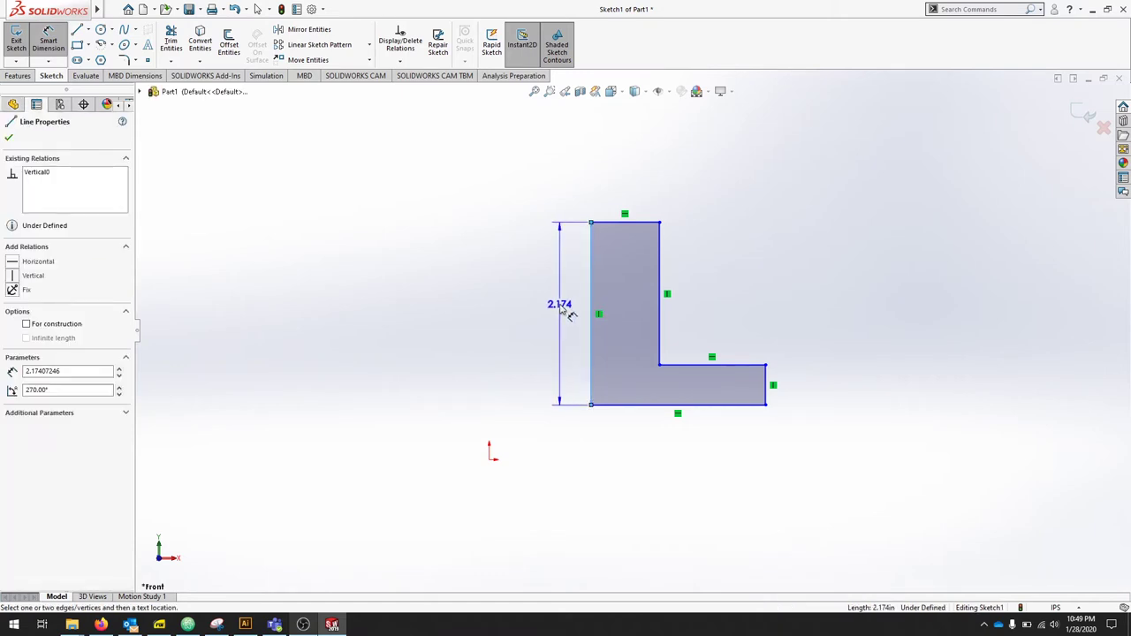
{"action": "left_click", "coordinate": [570, 314]}
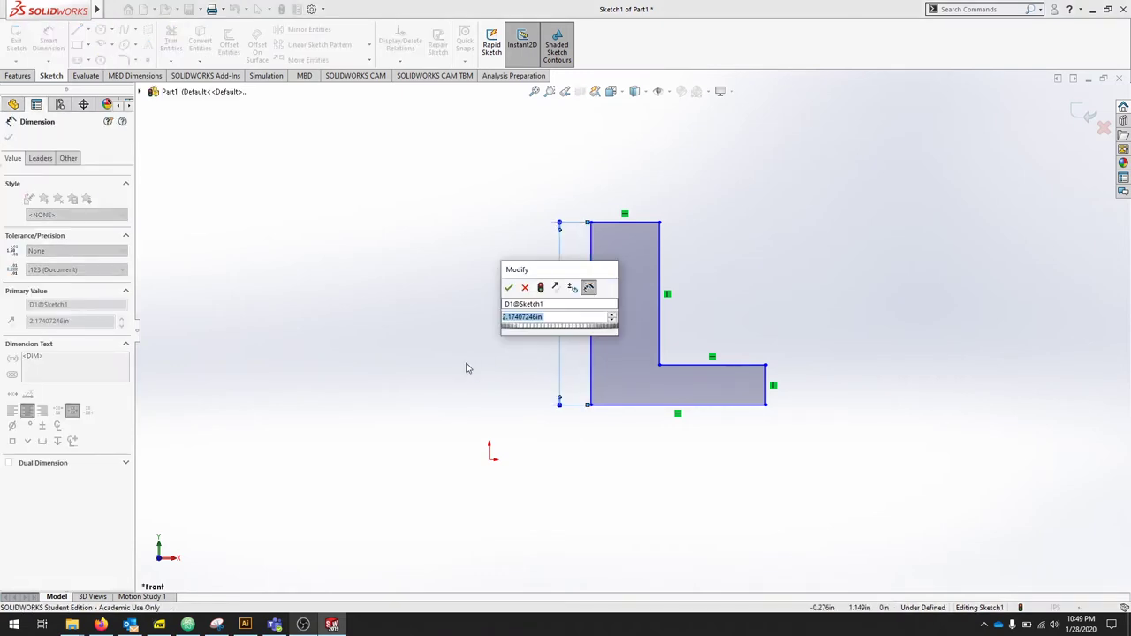
{"action": "type", "text": "2.5"}
{"action": "key", "text": "Return"}
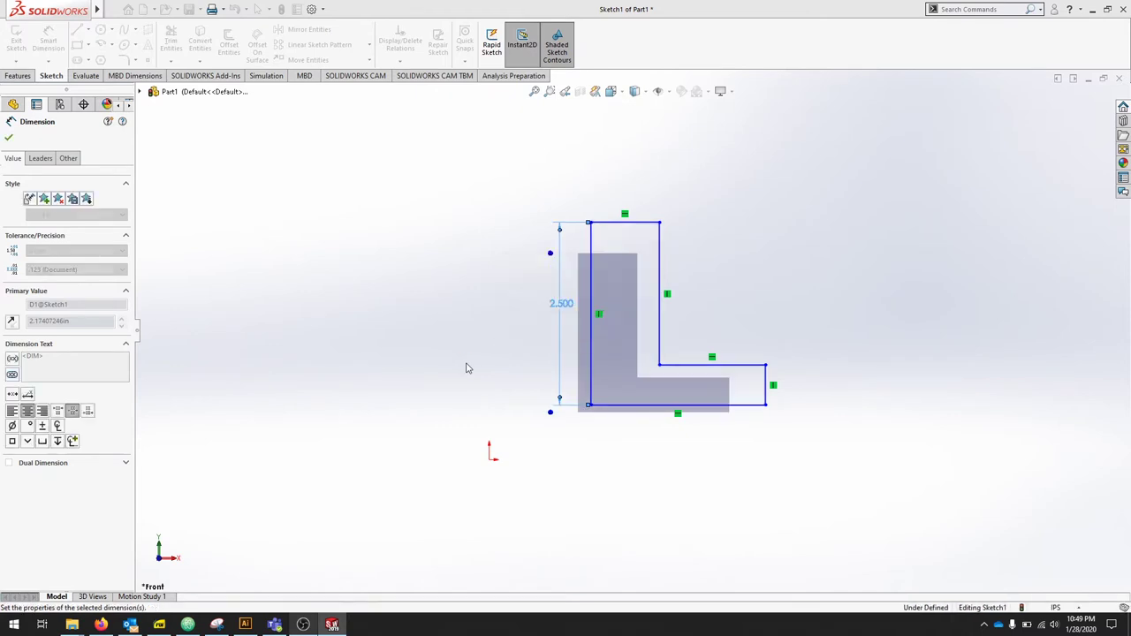
{"action": "left_click", "coordinate": [643, 409]}
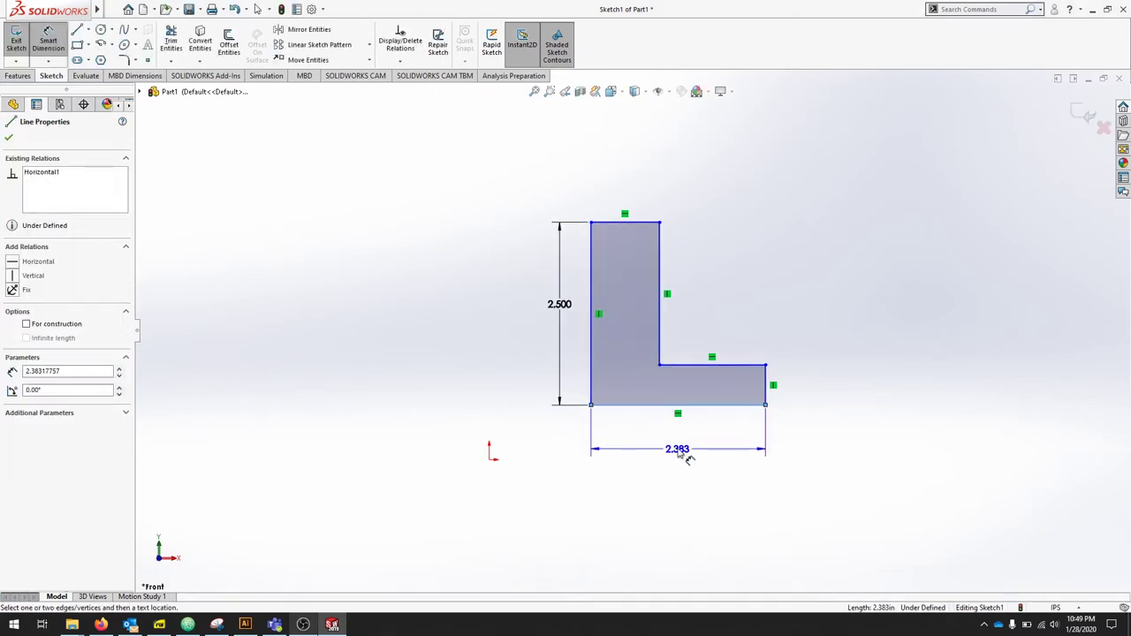
{"action": "left_click", "coordinate": [684, 453]}
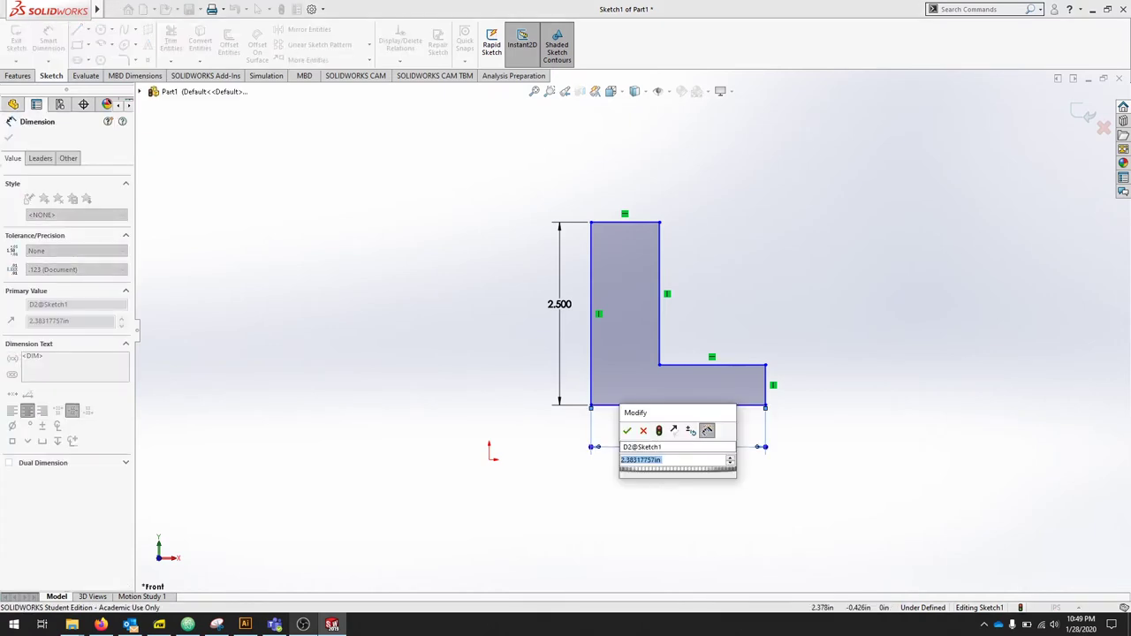
{"action": "type", "text": "2.5"}
{"action": "key", "text": "Return"}
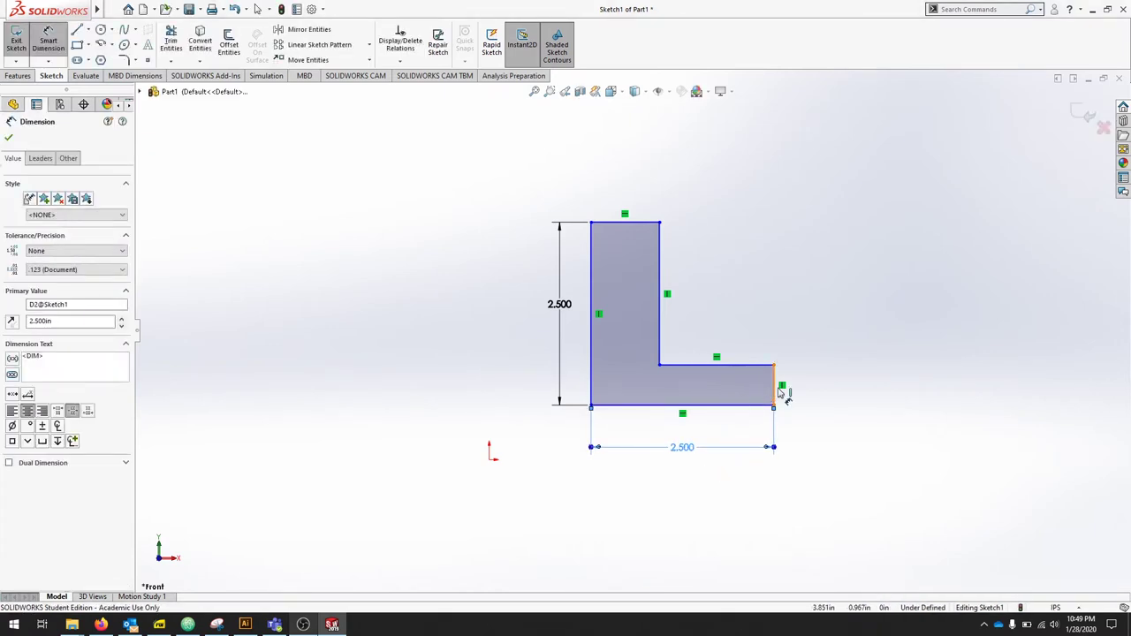
Dimension the end edge of the foot and the top edge of the upright to 0.75 in each
{"action": "left_click", "coordinate": [783, 390]}
{"action": "left_click", "coordinate": [861, 402]}
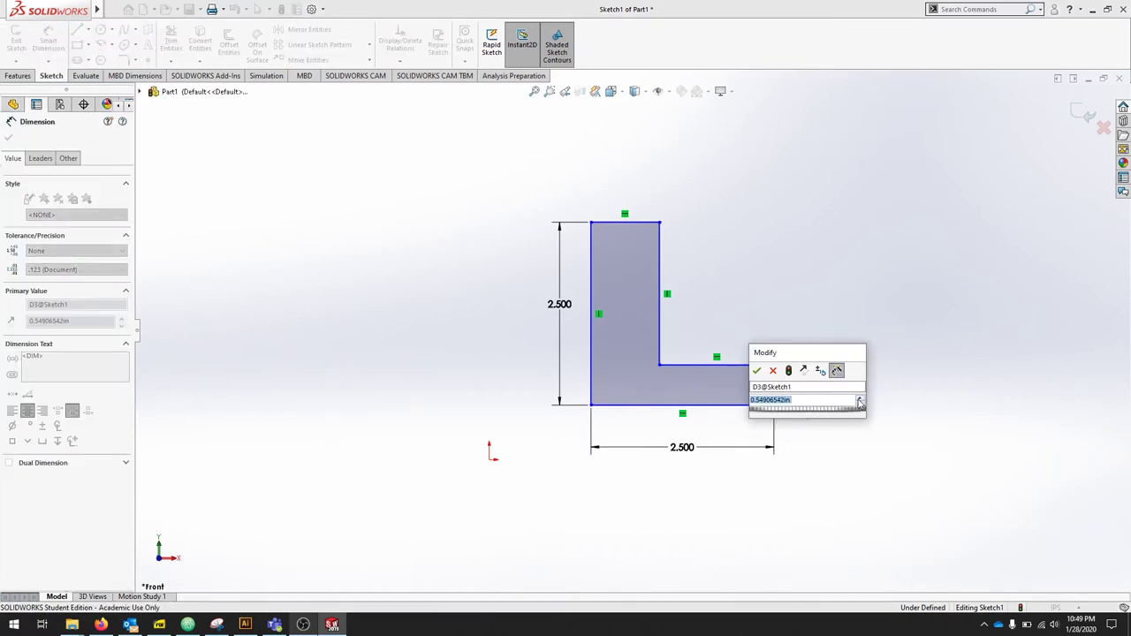
{"action": "type", "text": ".75"}
{"action": "key", "text": "Return"}
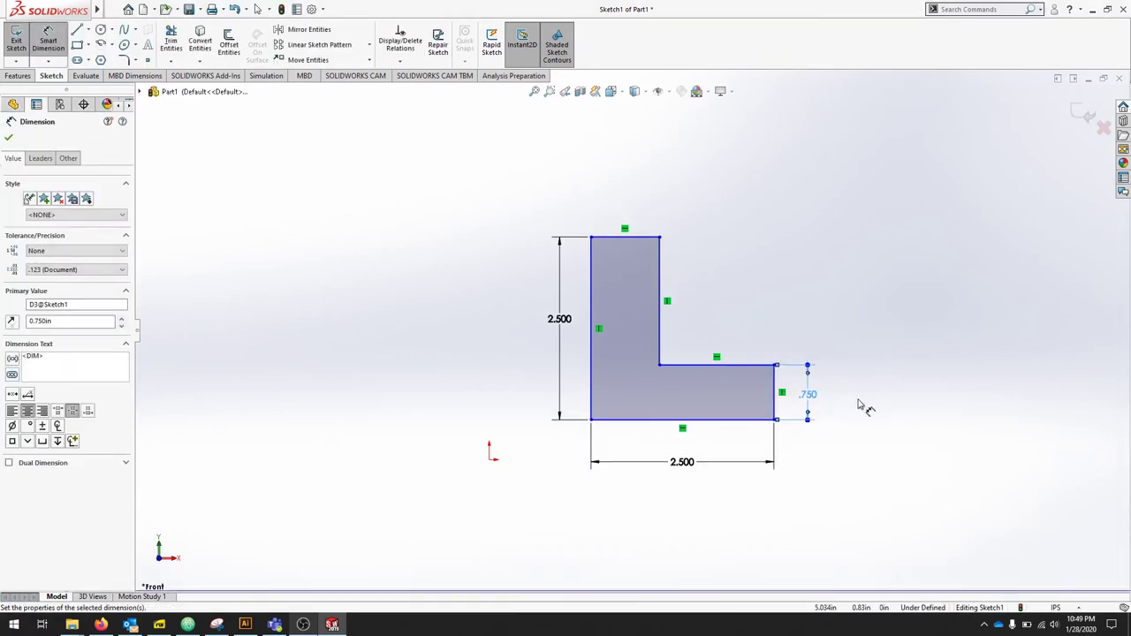
{"action": "left_click", "coordinate": [632, 237]}
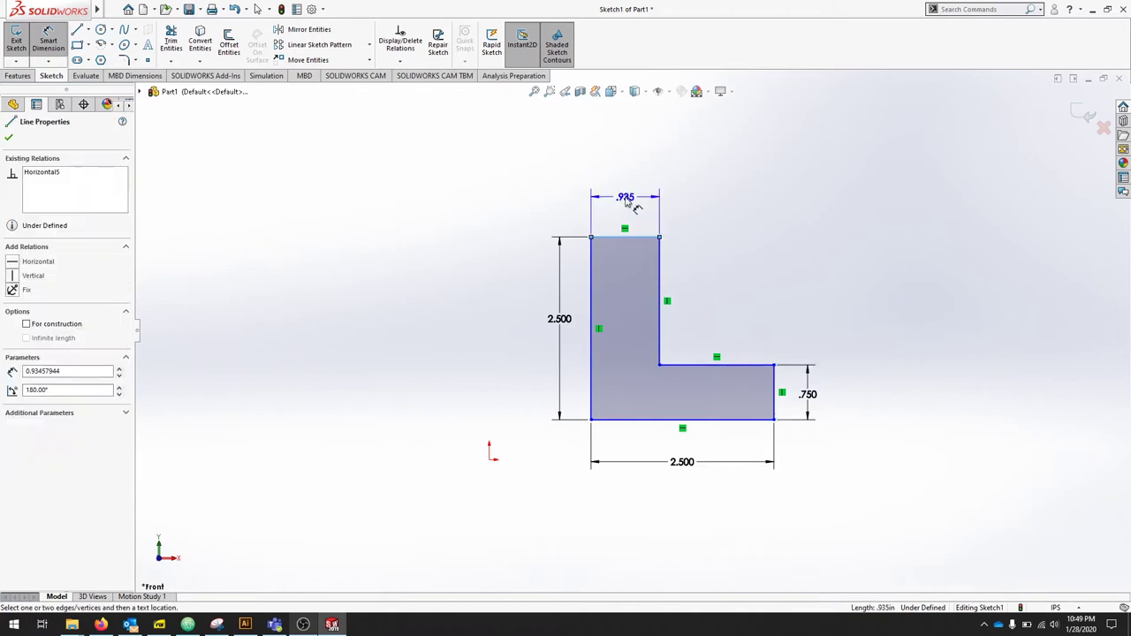
{"action": "left_click", "coordinate": [626, 202]}
{"action": "type", "text": ".75"}
{"action": "key", "text": "Return"}
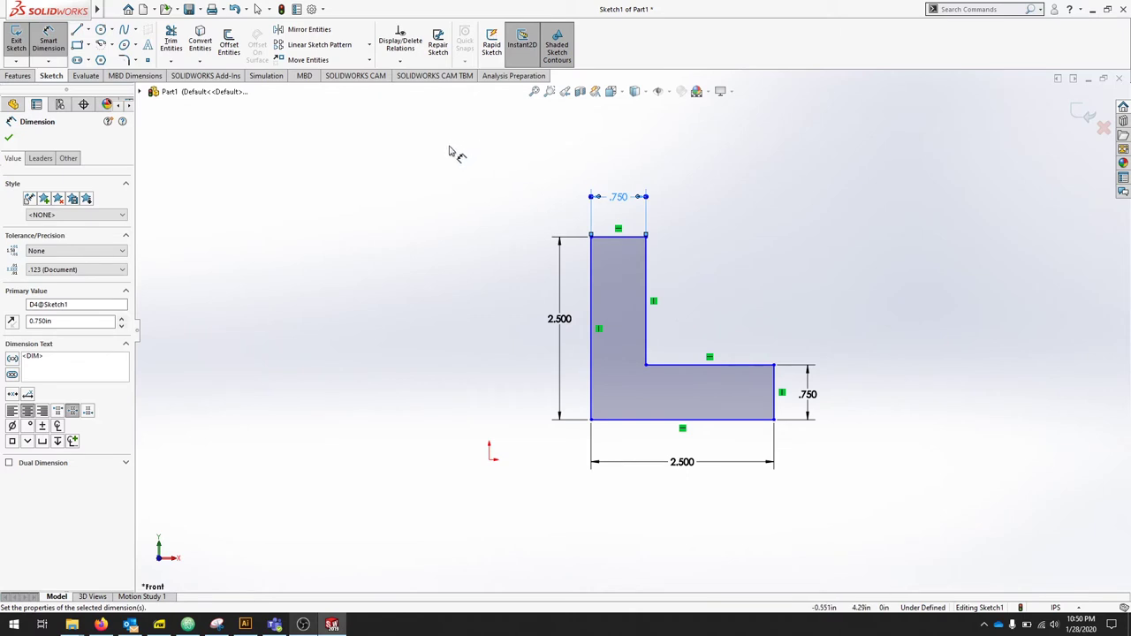
{"action": "left_click", "coordinate": [433, 240]}
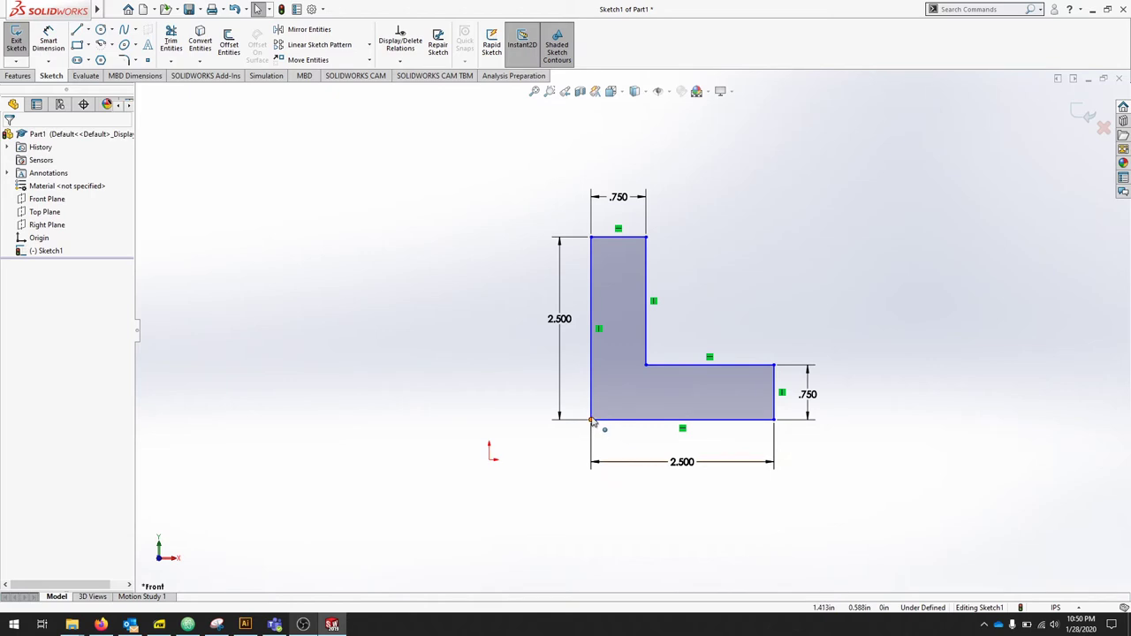
Move the L profile's outer corner onto the origin and exit the sketch
{"action": "mouse_move", "coordinate": [592, 420]}
{"action": "left_mouse_down"}
{"action": "mouse_move", "coordinate": [550, 408]}
{"action": "mouse_move", "coordinate": [488, 459]}
{"action": "left_mouse_up"}
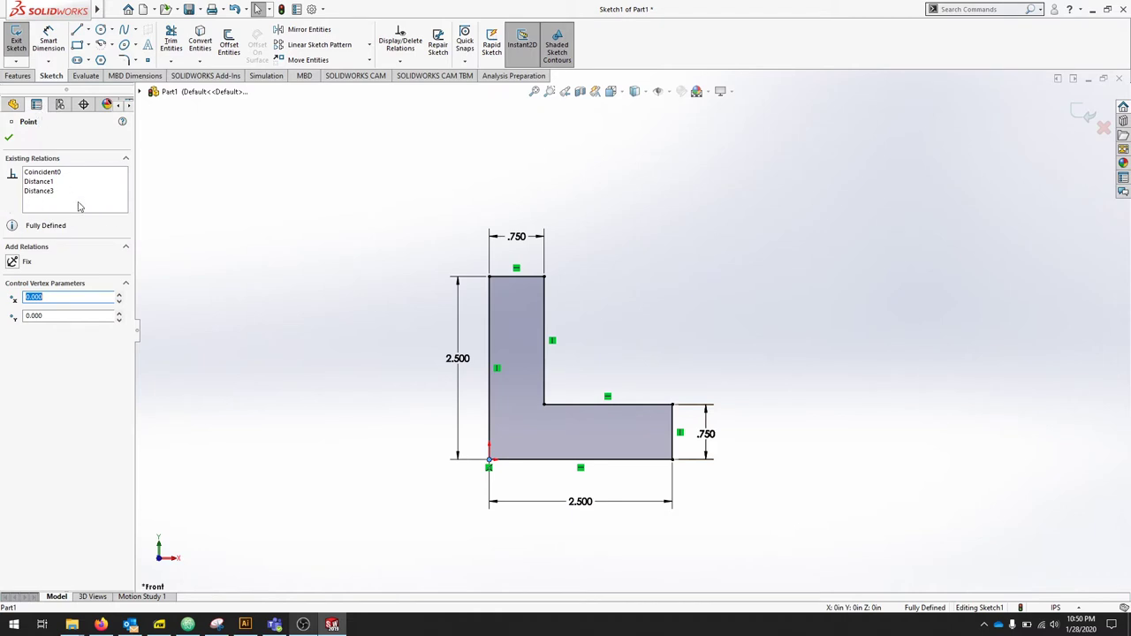
{"action": "left_click", "coordinate": [15, 41]}
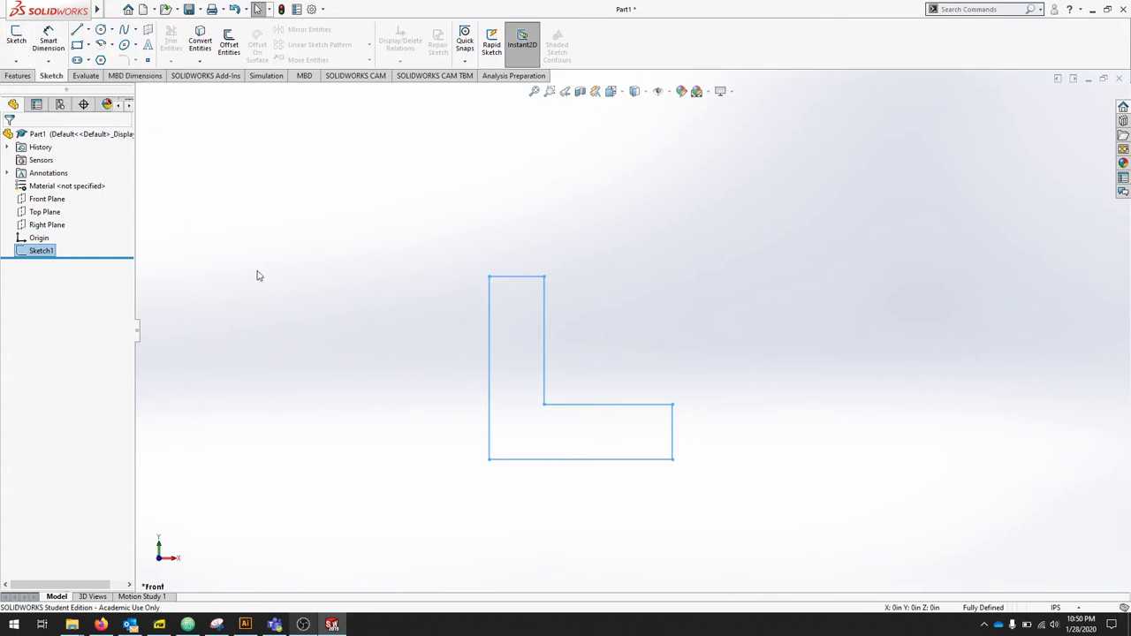
{"action": "left_click", "coordinate": [17, 76]}
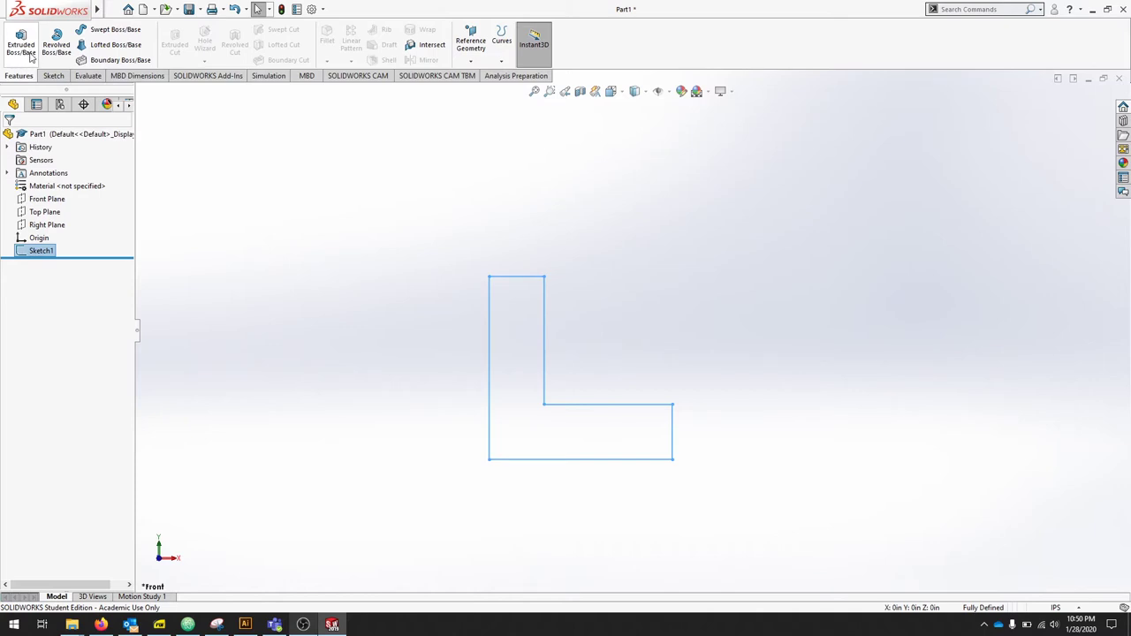
{"action": "left_click", "coordinate": [21, 44]}
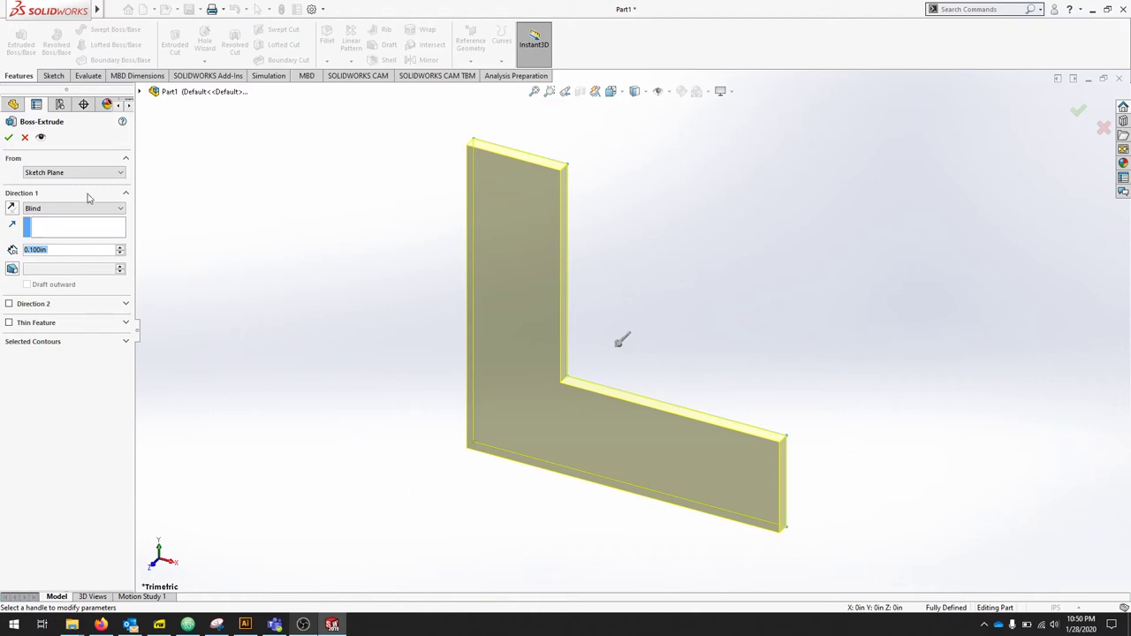
{"action": "left_click", "coordinate": [25, 137]}
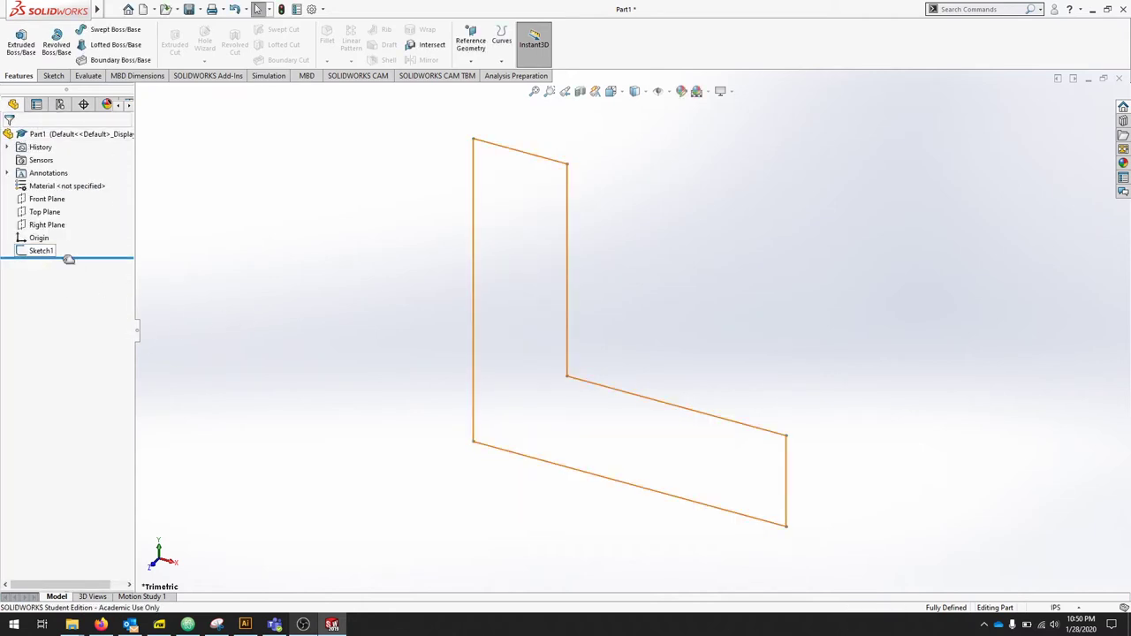
Extrude the L-shaped sketch as a blind boss with a depth of 2.5 in
{"action": "left_click", "coordinate": [17, 38]}
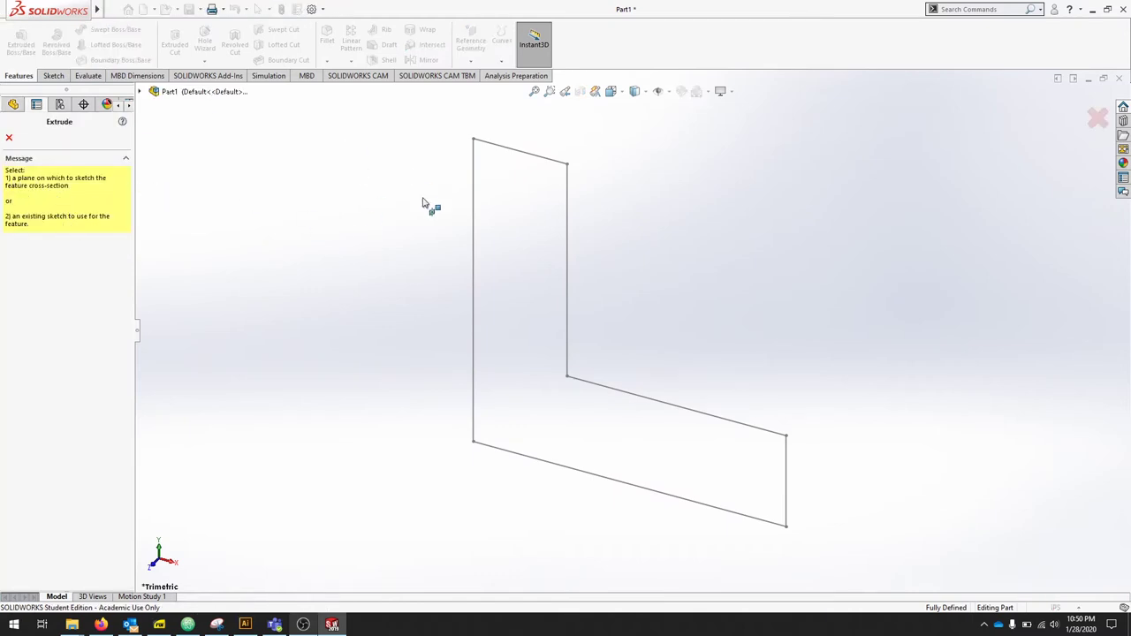
{"action": "left_click", "coordinate": [473, 225]}
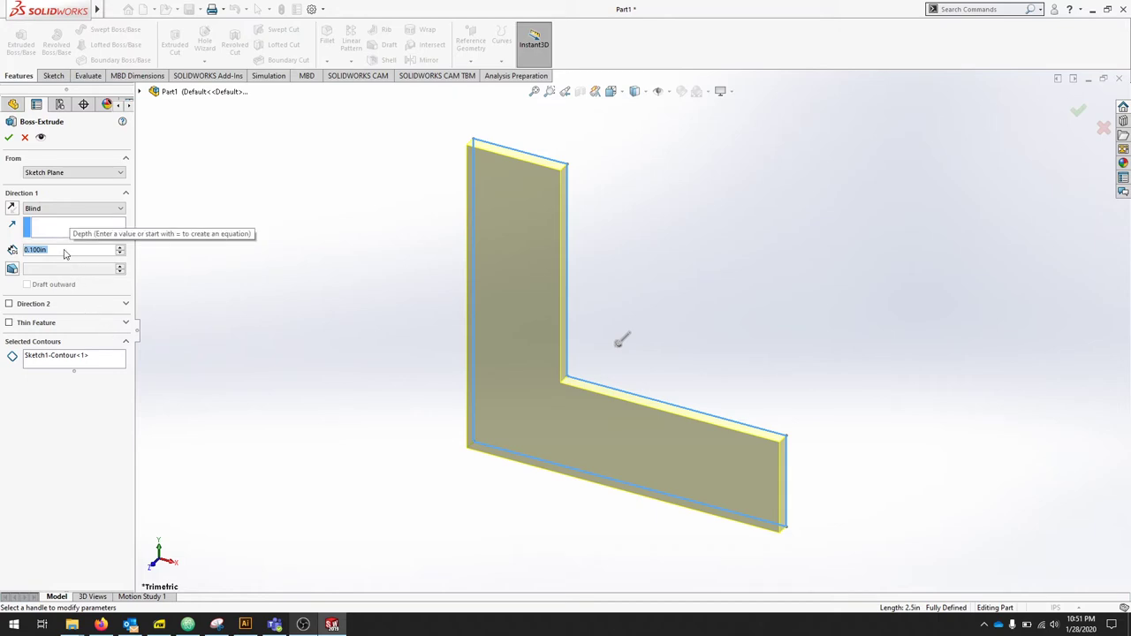
{"action": "type", "text": "2.5"}
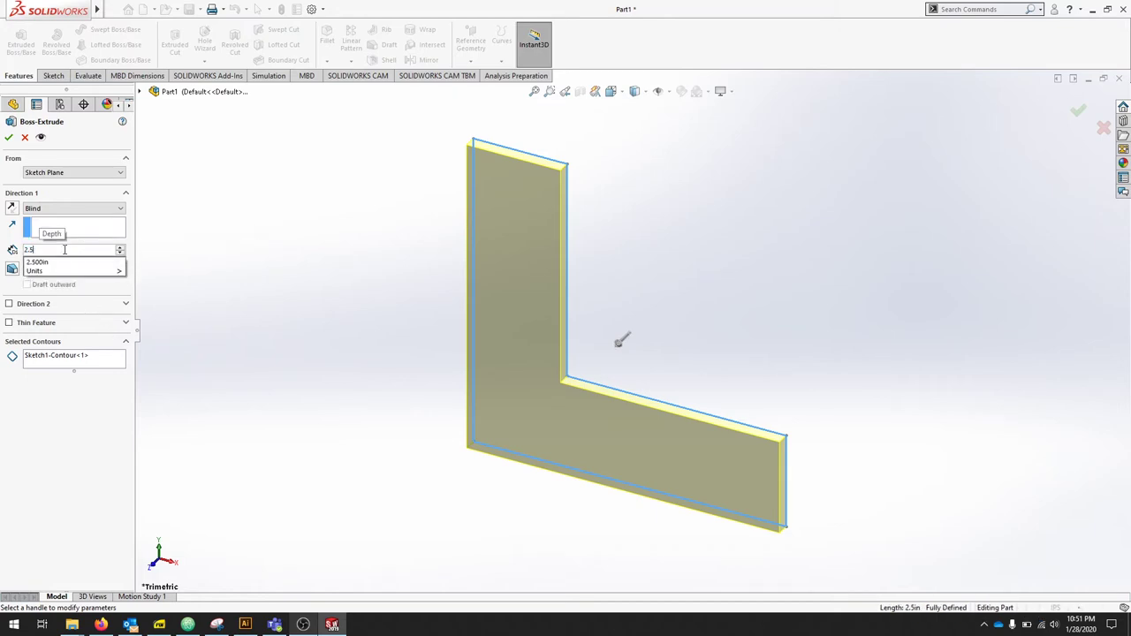
{"action": "key", "text": "Return"}
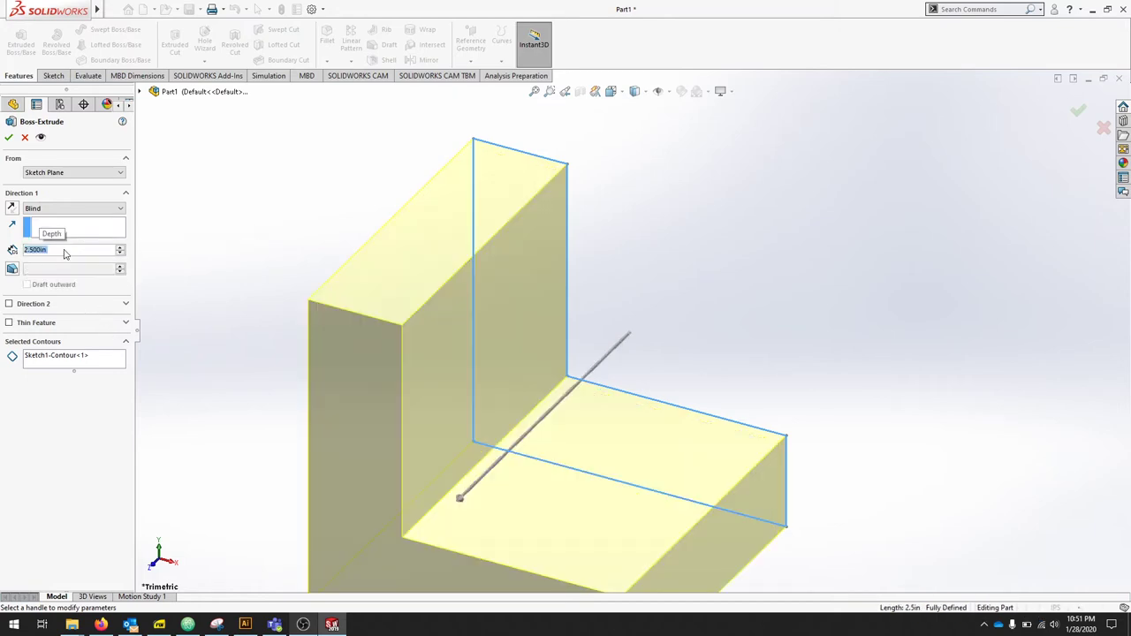
{"action": "left_click", "coordinate": [9, 139]}
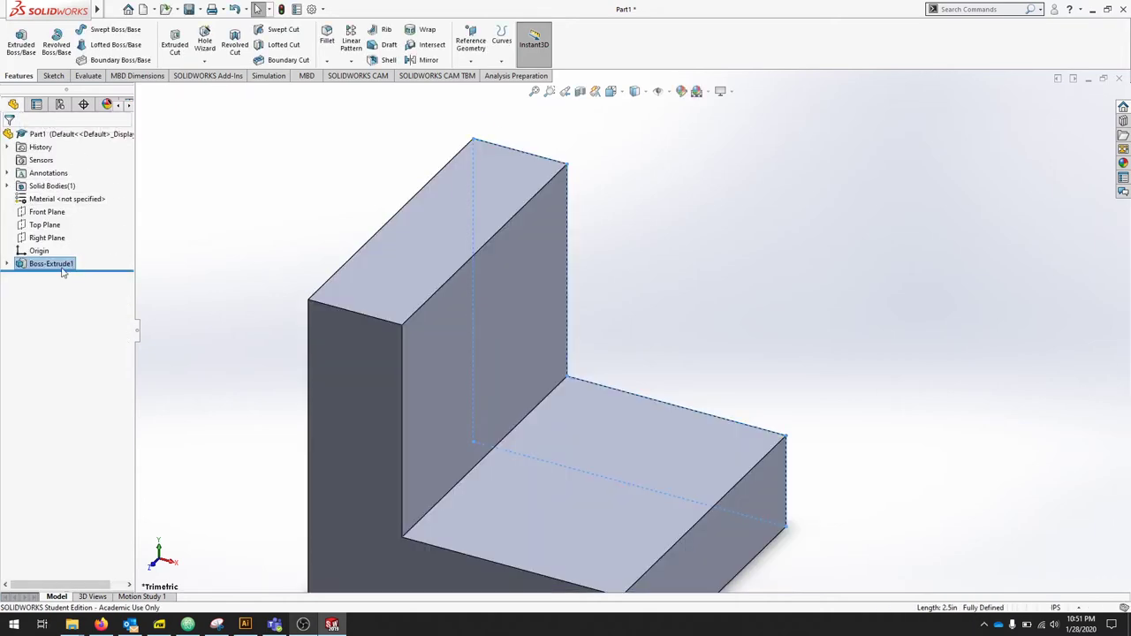
Expand the extruded boss in the model history and review its underlying sketch and dimensions on the part
{"action": "left_click", "coordinate": [8, 264]}
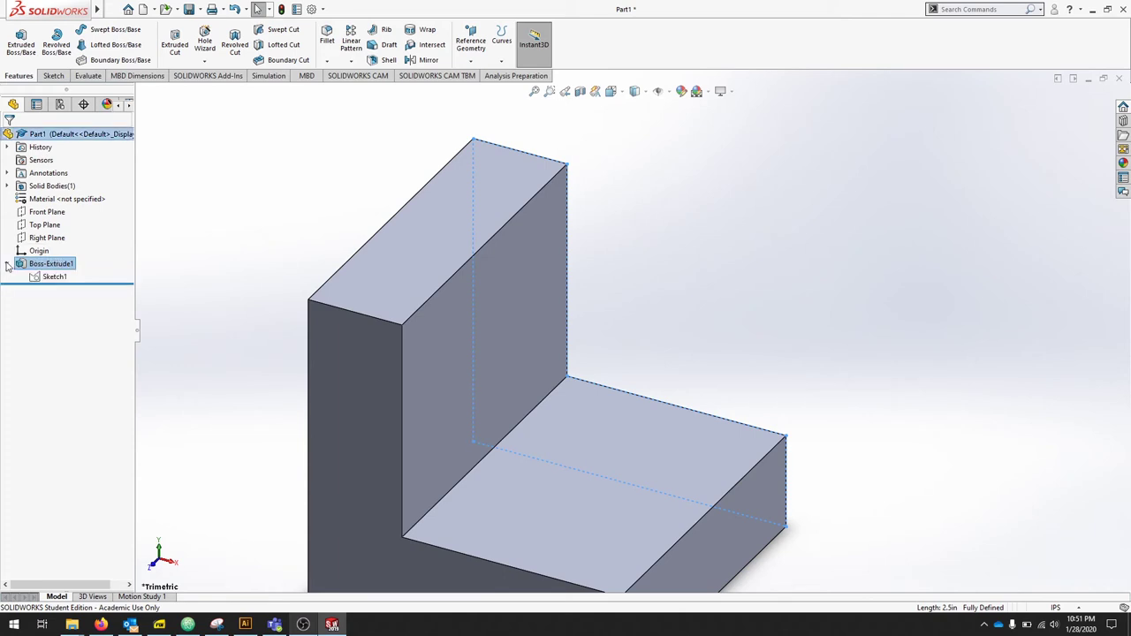
{"action": "left_click", "coordinate": [50, 277]}
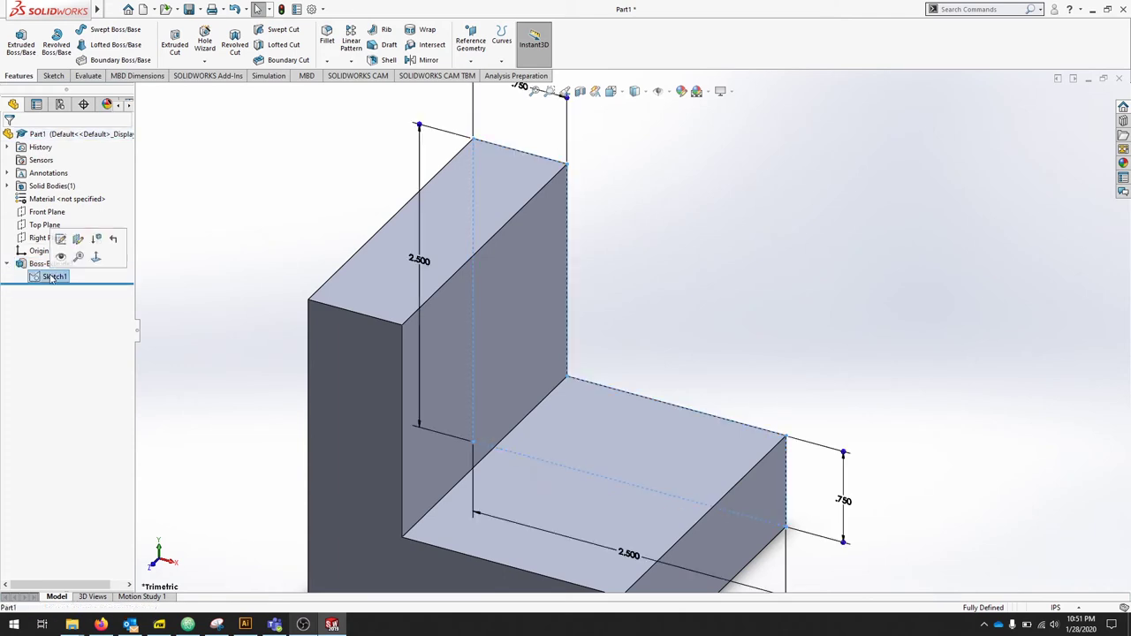
{"action": "scroll", "coordinate": [651, 379], "scroll_direction": "up", "scroll_amount": 4}
{"action": "scroll", "coordinate": [614, 389], "scroll_direction": "down", "scroll_amount": 3}
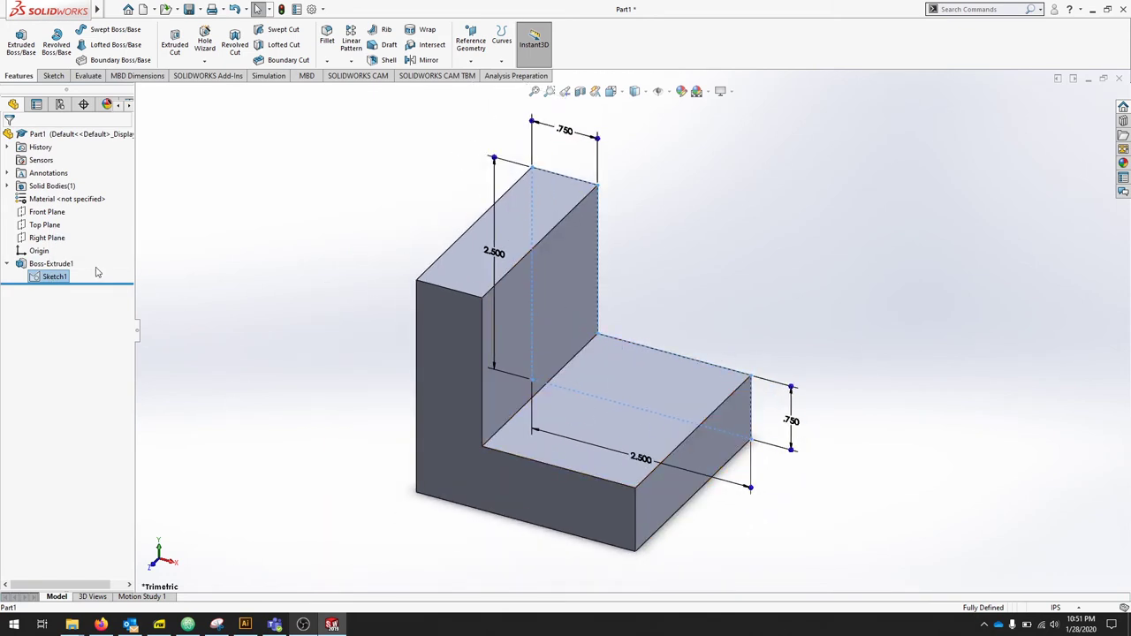
{"action": "left_click", "coordinate": [51, 264]}
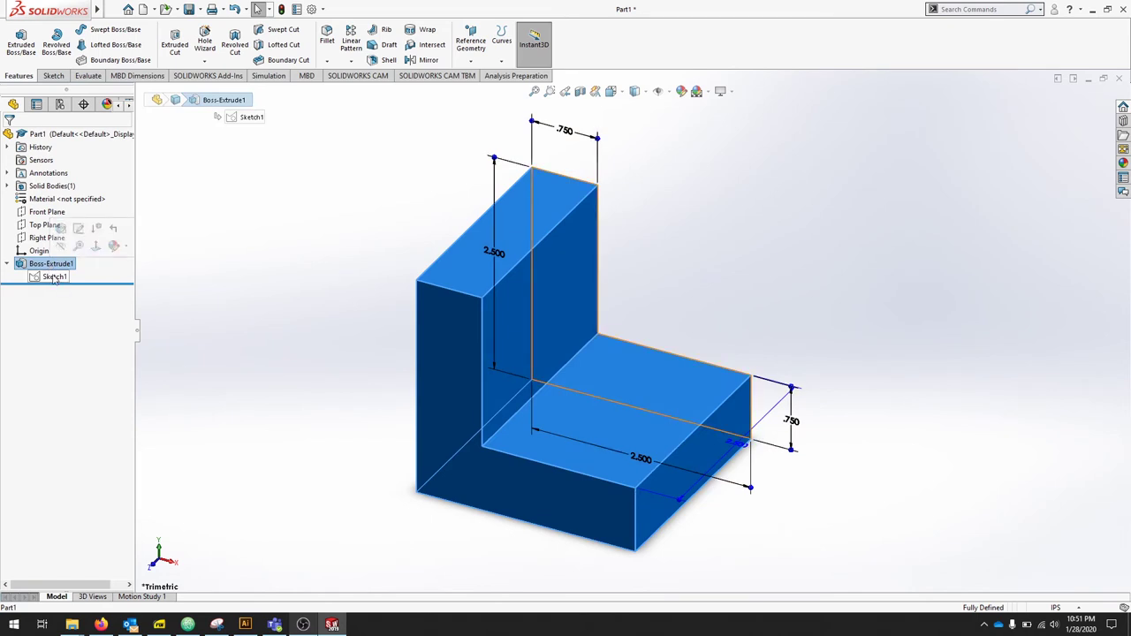
{"action": "left_click", "coordinate": [53, 278]}
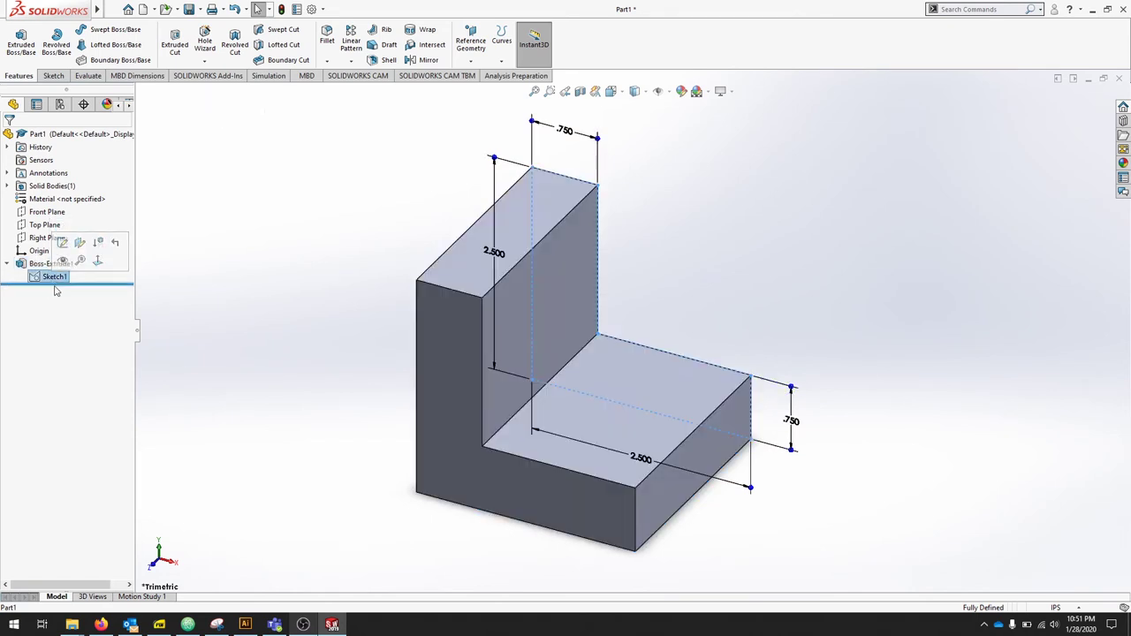
{"action": "left_click", "coordinate": [324, 428]}
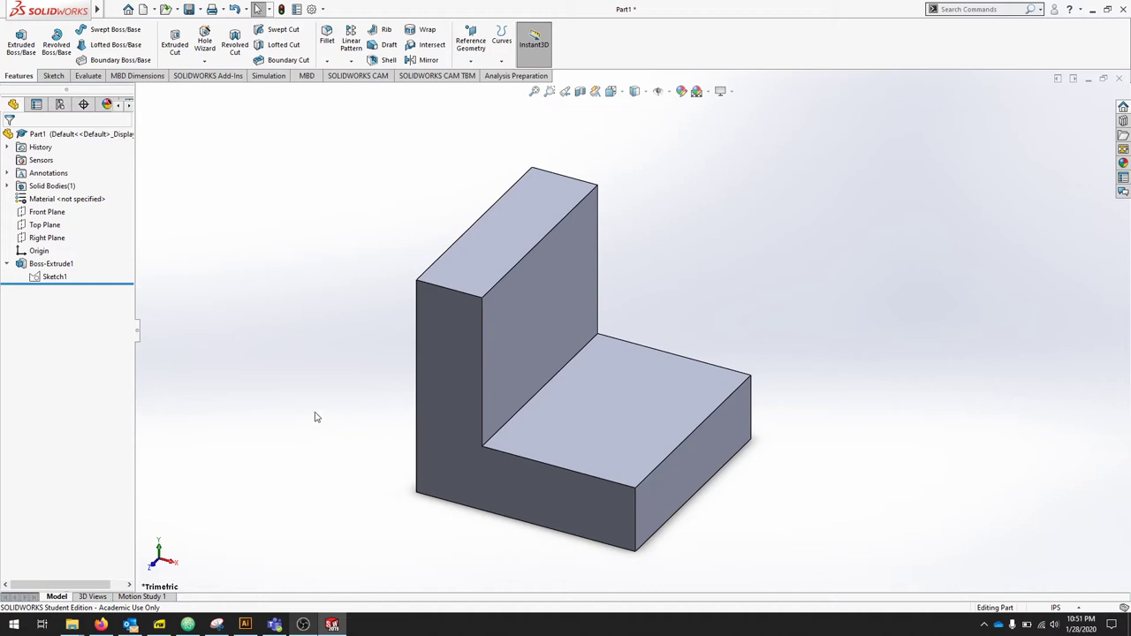
Start a new sketch on the top face of the L block's upright, seen in the Top view
{"action": "left_click", "coordinate": [58, 77]}
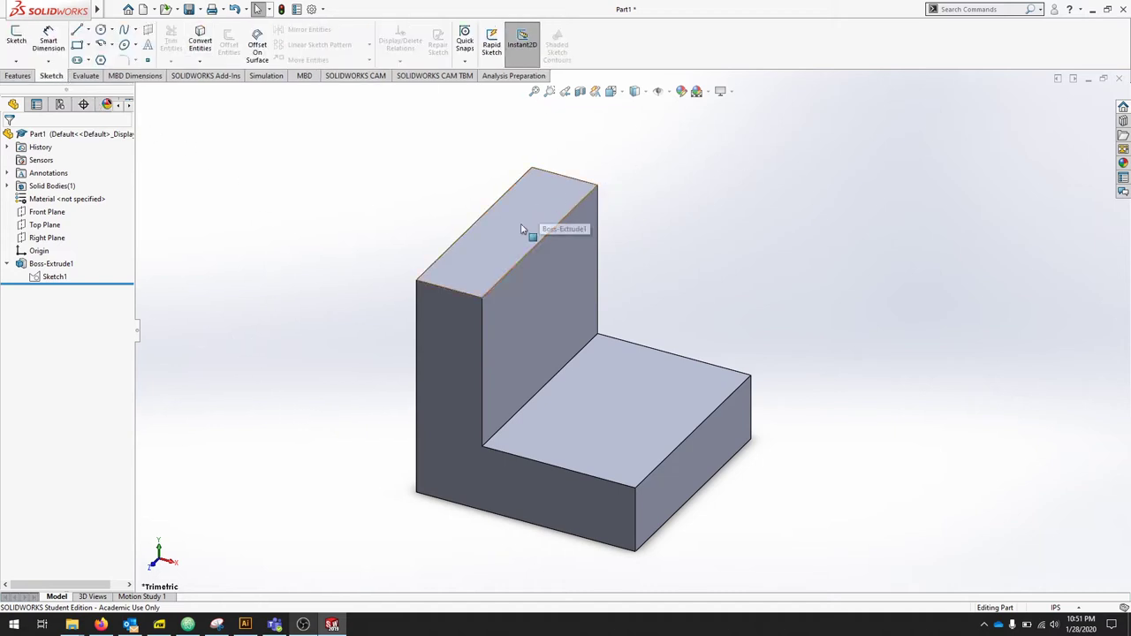
{"action": "left_click", "coordinate": [17, 40]}
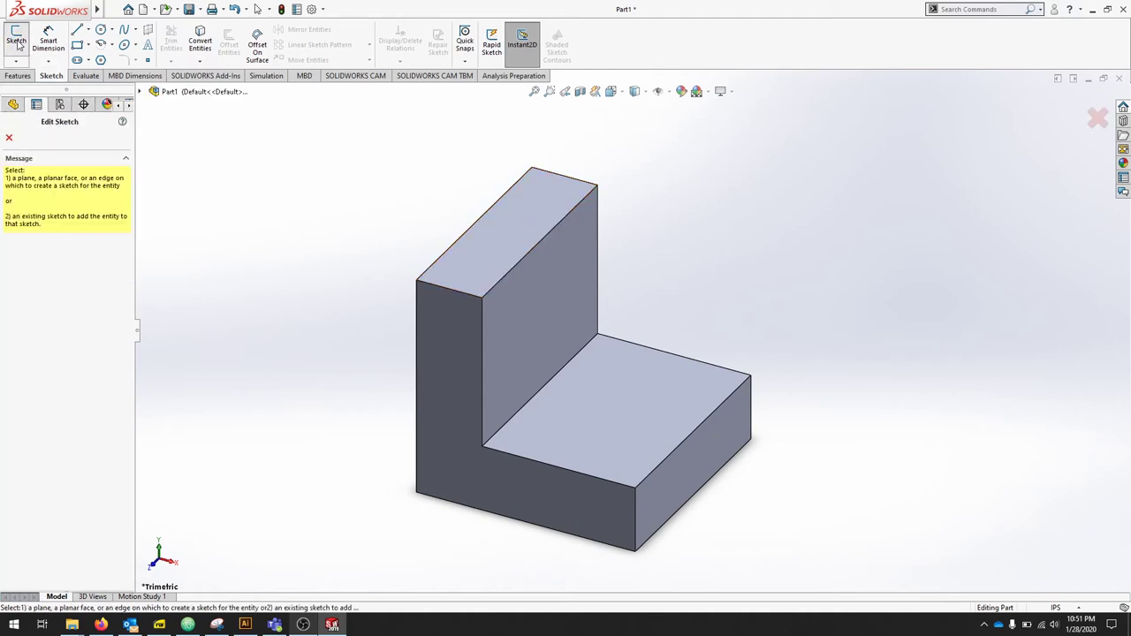
{"action": "left_click", "coordinate": [552, 298]}
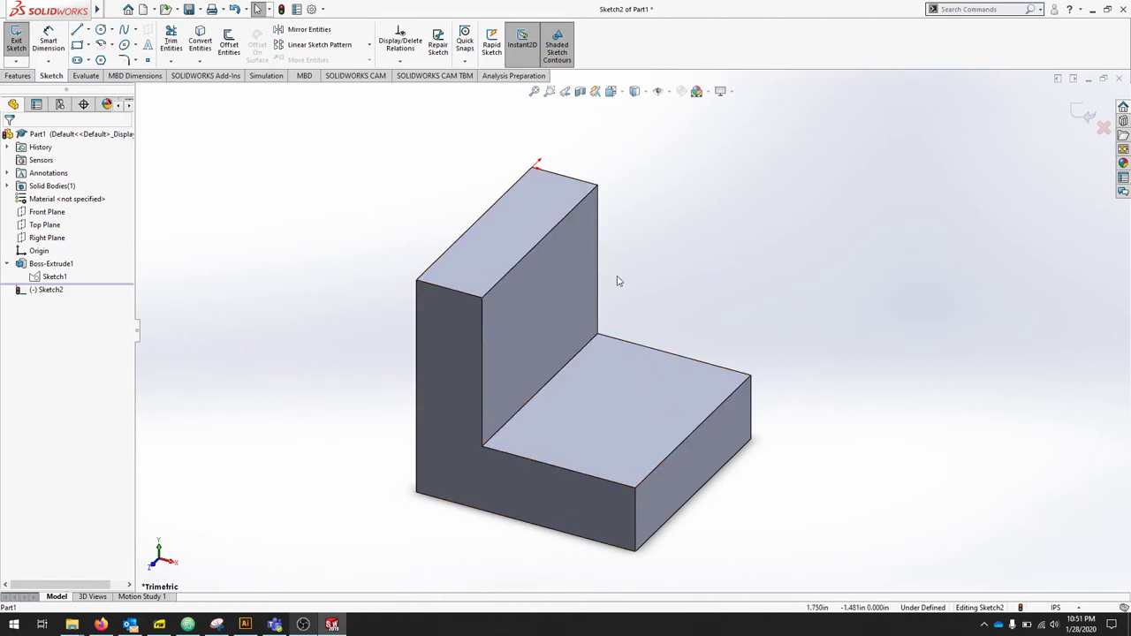
{"action": "key", "text": "space"}
{"action": "left_click", "coordinate": [524, 308]}
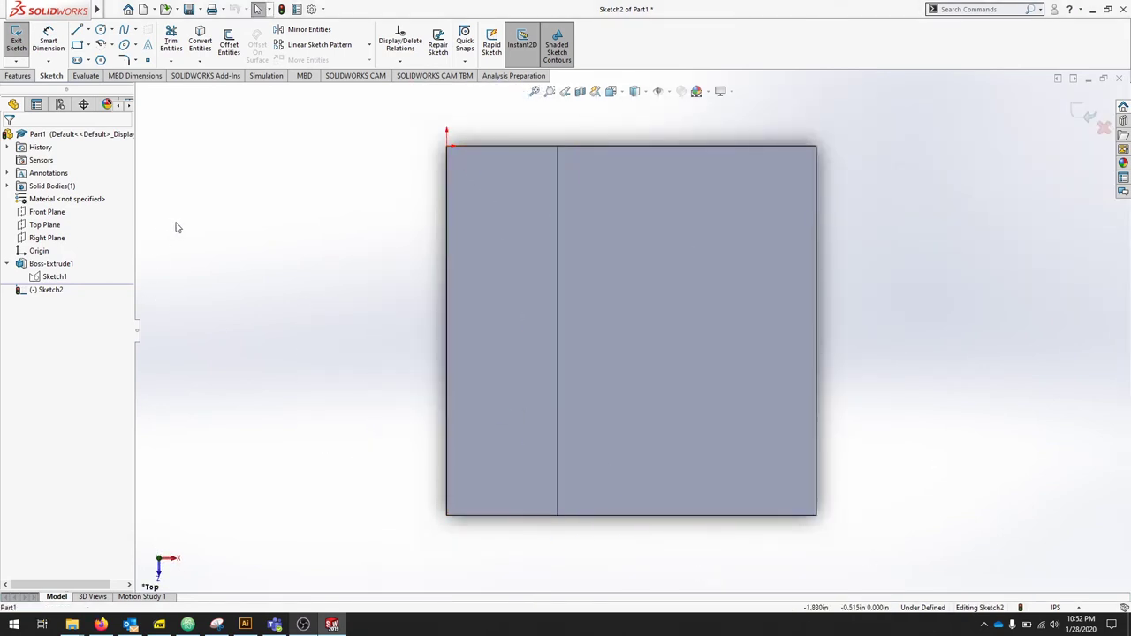
Sketch an open L-shaped line chain beside the block, its upper edge about 1.04 in and its outer vertical edge about 1.41 in long
{"action": "left_click", "coordinate": [77, 29]}
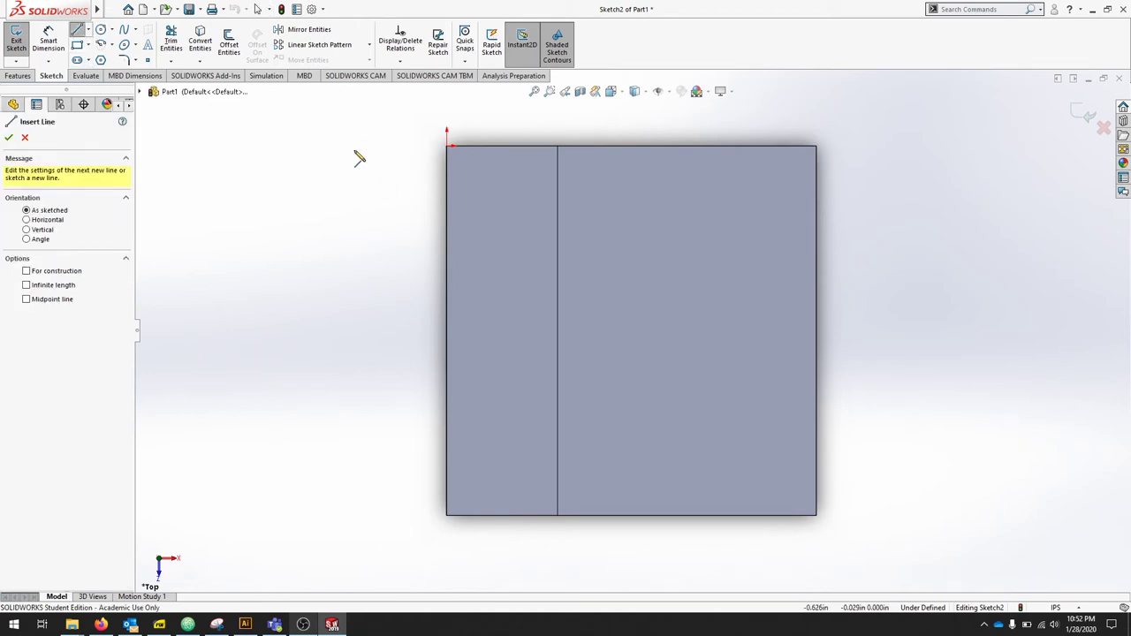
{"action": "left_click", "coordinate": [339, 145]}
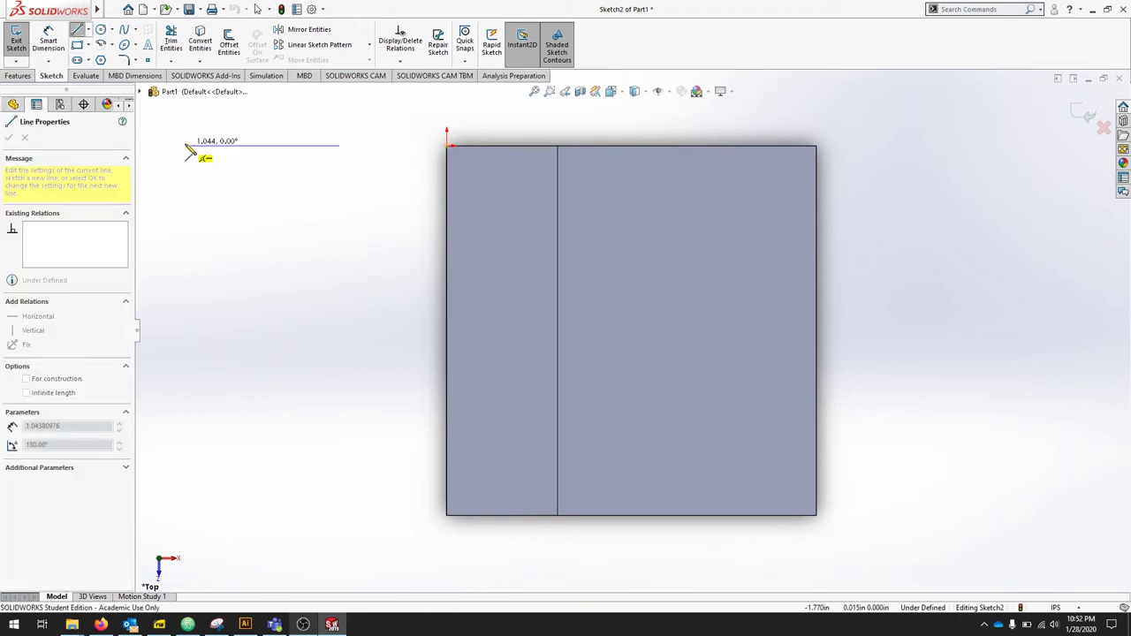
{"action": "left_click", "coordinate": [185, 144]}
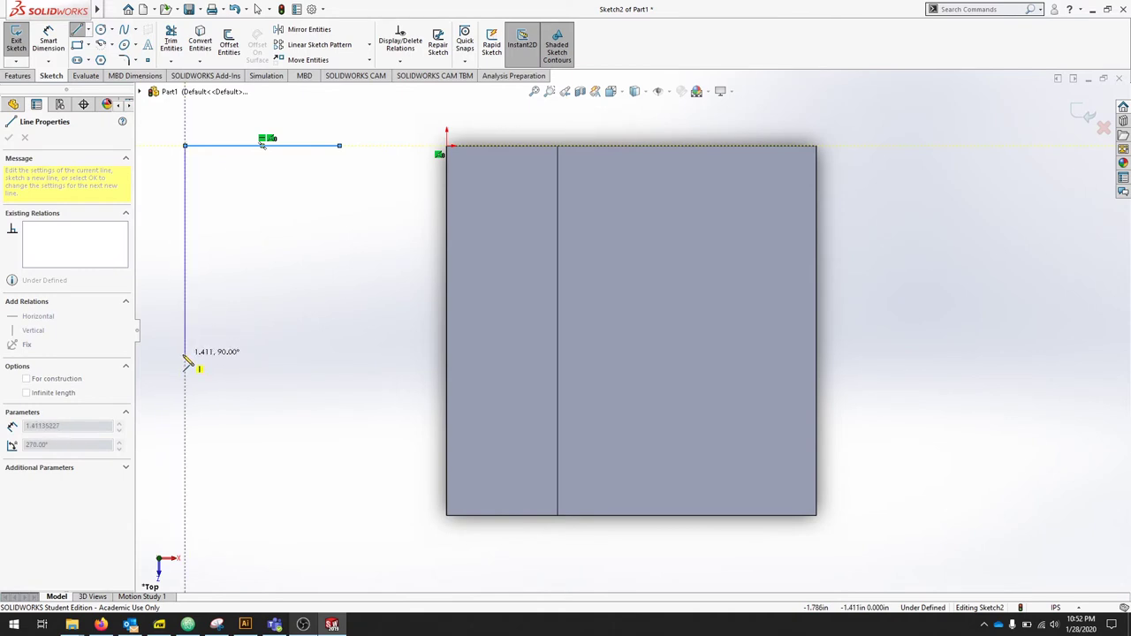
{"action": "left_click", "coordinate": [184, 354]}
{"action": "left_click", "coordinate": [290, 354]}
{"action": "left_click", "coordinate": [290, 216]}
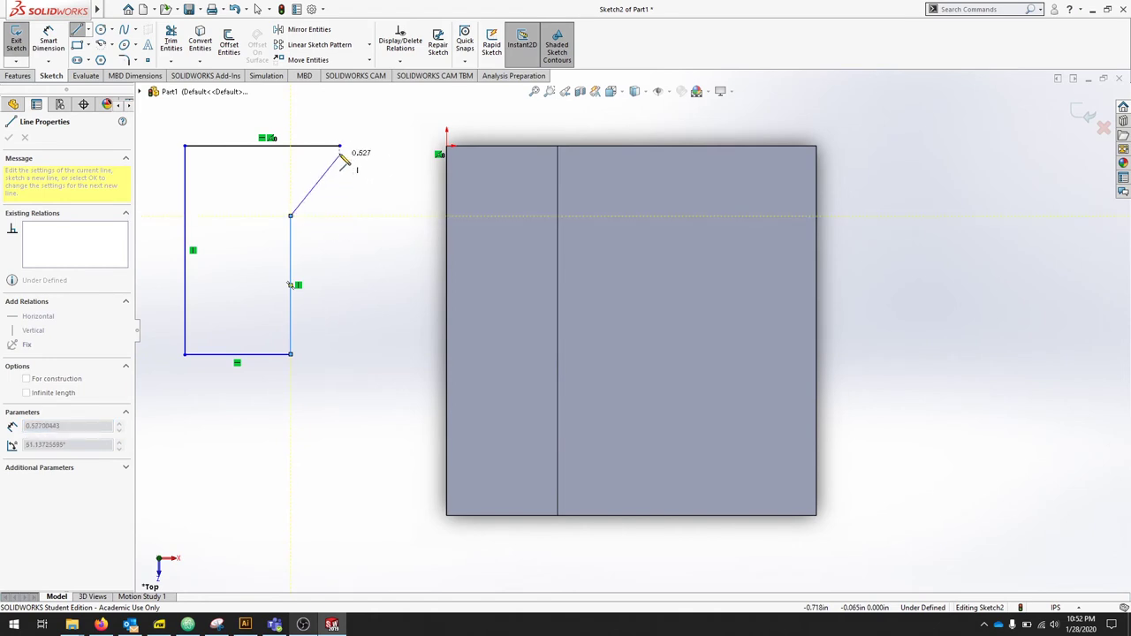
{"action": "left_click", "coordinate": [335, 215]}
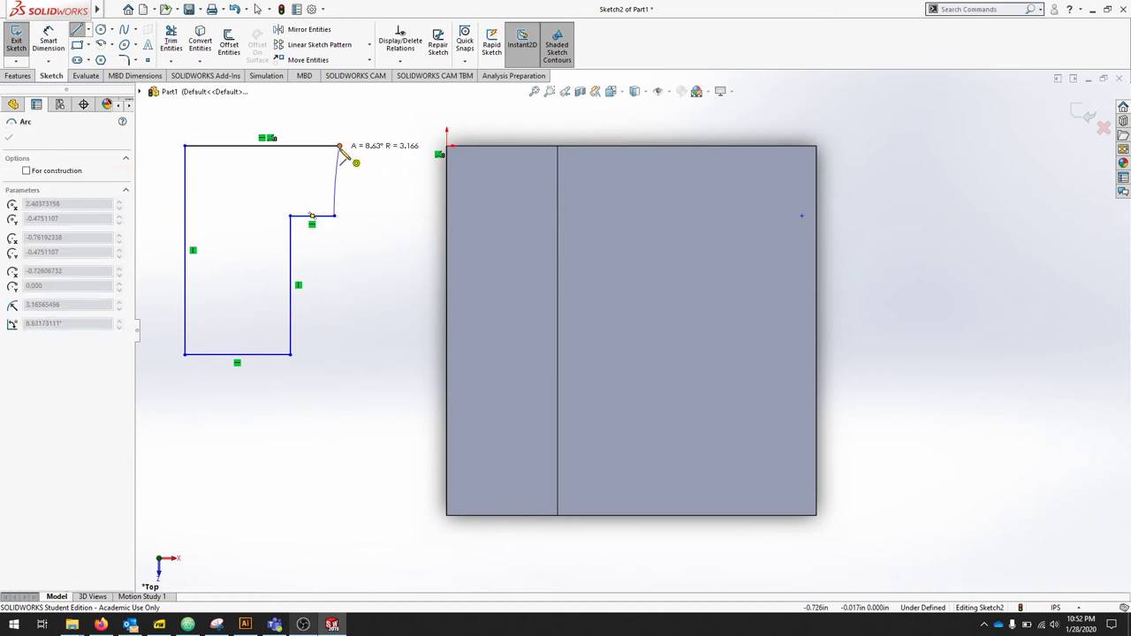
{"action": "key", "text": "Escape"}
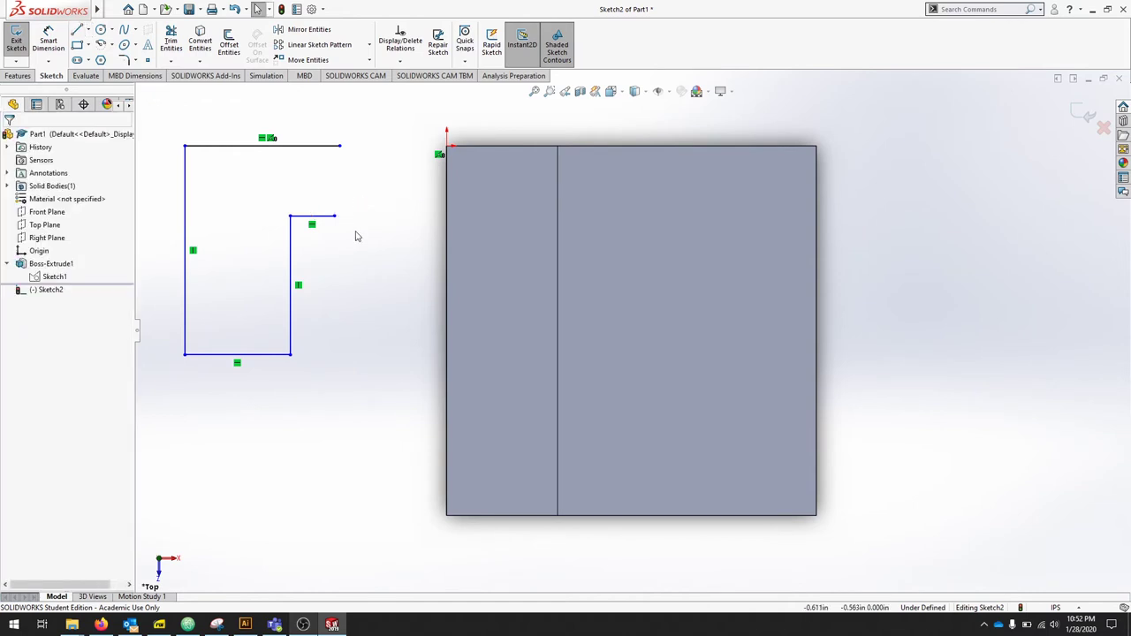
Replace the short horizontal line with one ending below the upper edge's free end, and close the L profile with a vertical line about 0.48 in long
{"action": "left_click", "coordinate": [324, 217]}
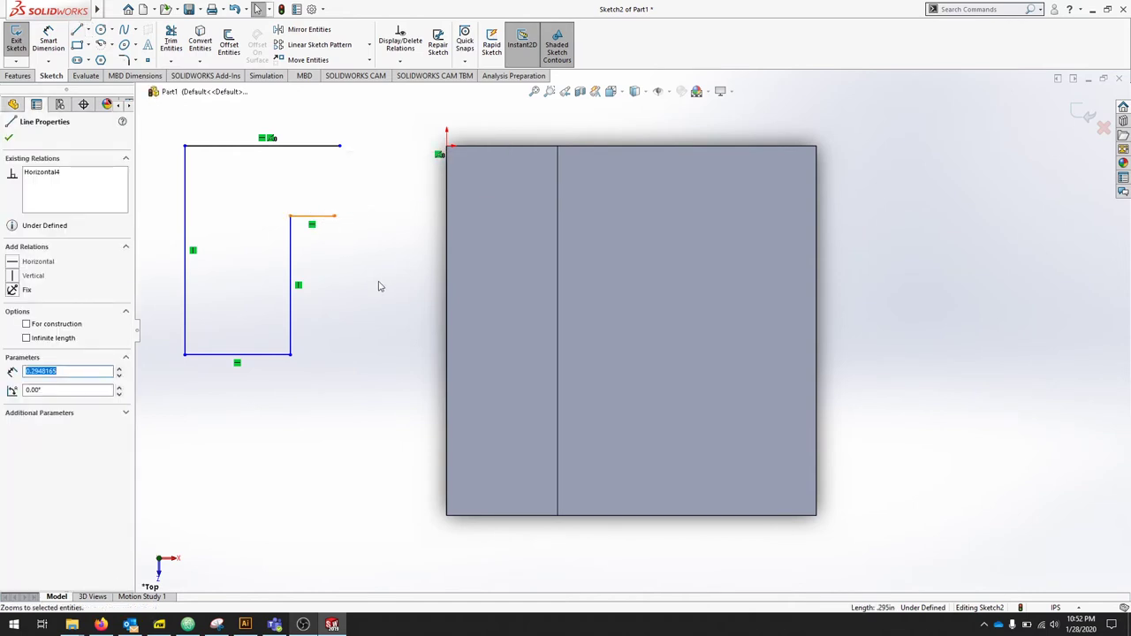
{"action": "key", "text": "Delete"}
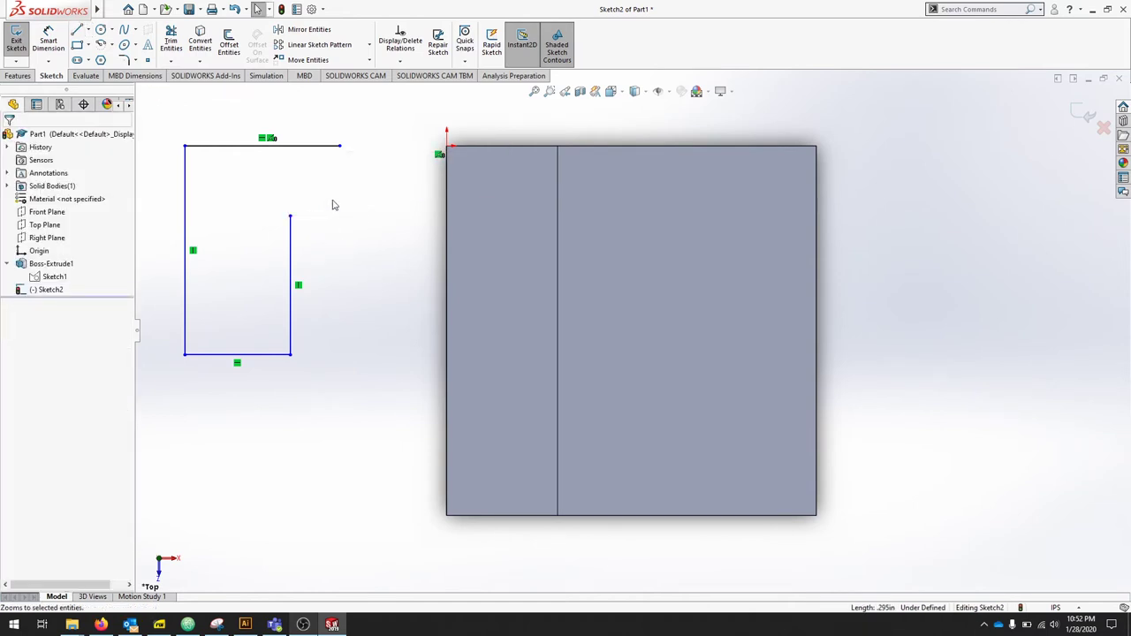
{"action": "key", "text": "l"}
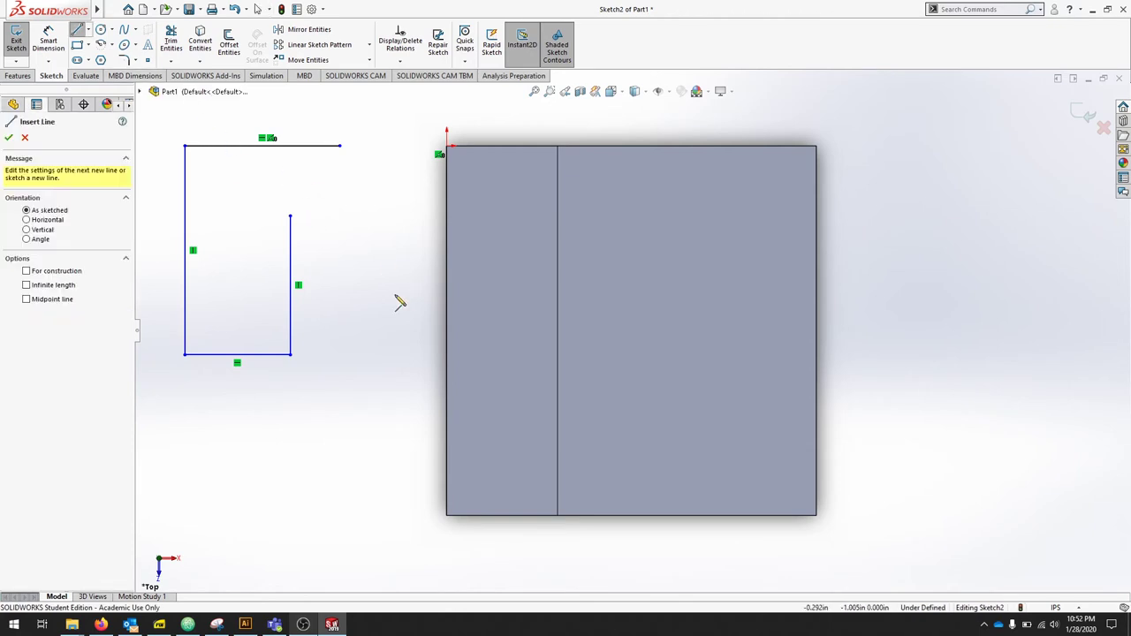
{"action": "left_click", "coordinate": [291, 215]}
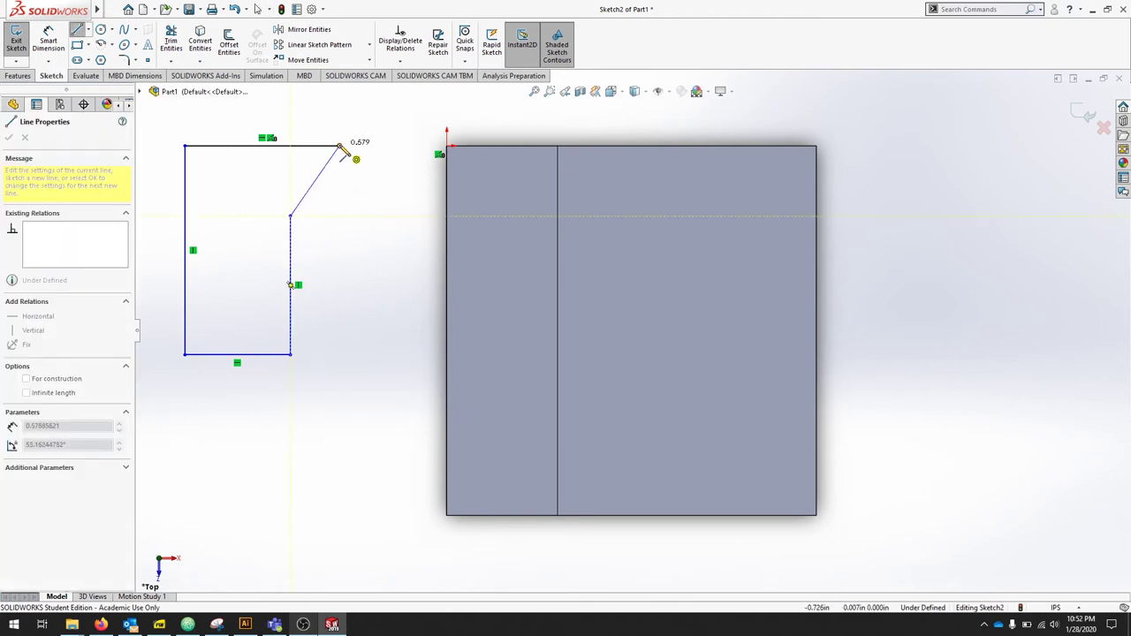
{"action": "left_click", "coordinate": [339, 216]}
{"action": "left_click", "coordinate": [340, 146]}
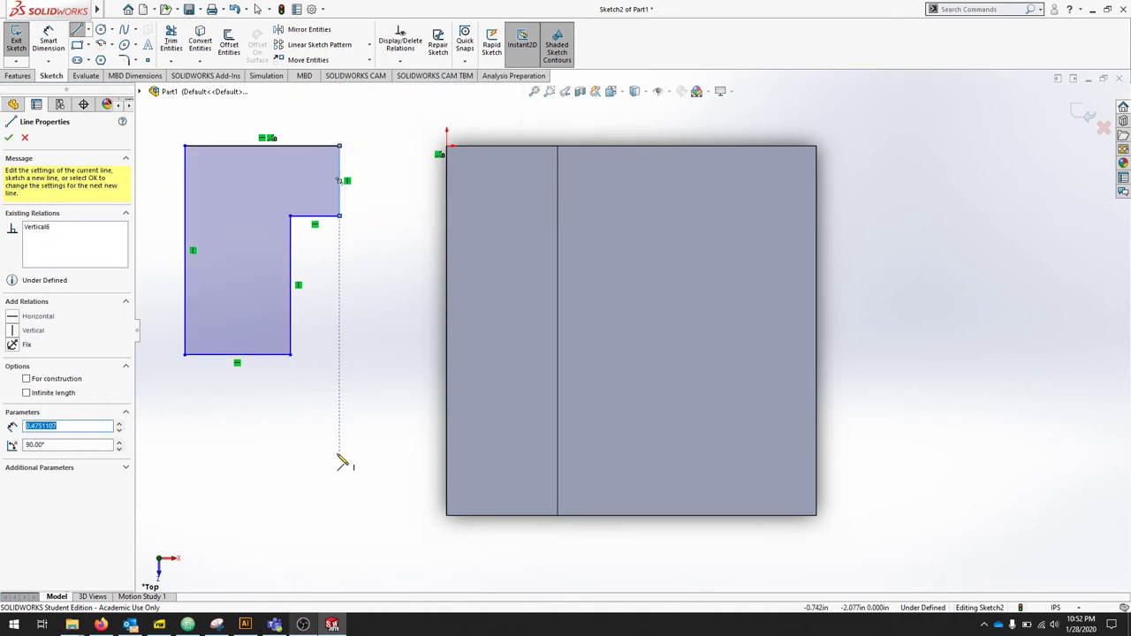
{"action": "key", "text": "Escape"}
Dimension the new L profile's upper horizontal edge and its outer vertical edge to 2.5 in each
{"action": "left_click", "coordinate": [50, 58]}
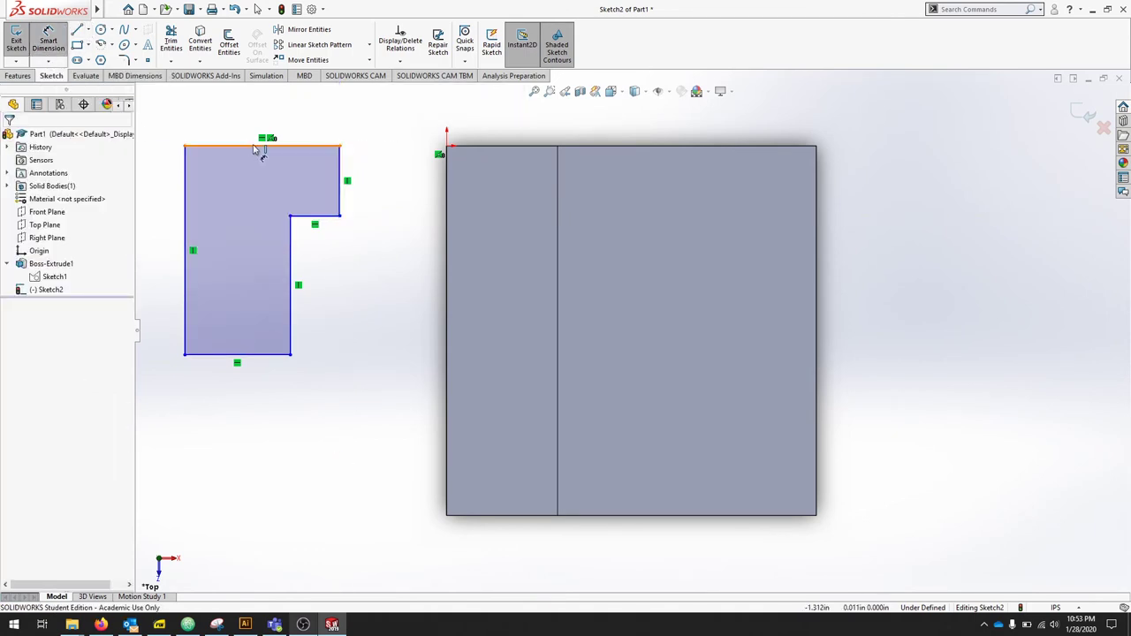
{"action": "left_click", "coordinate": [260, 145]}
{"action": "left_click", "coordinate": [270, 124]}
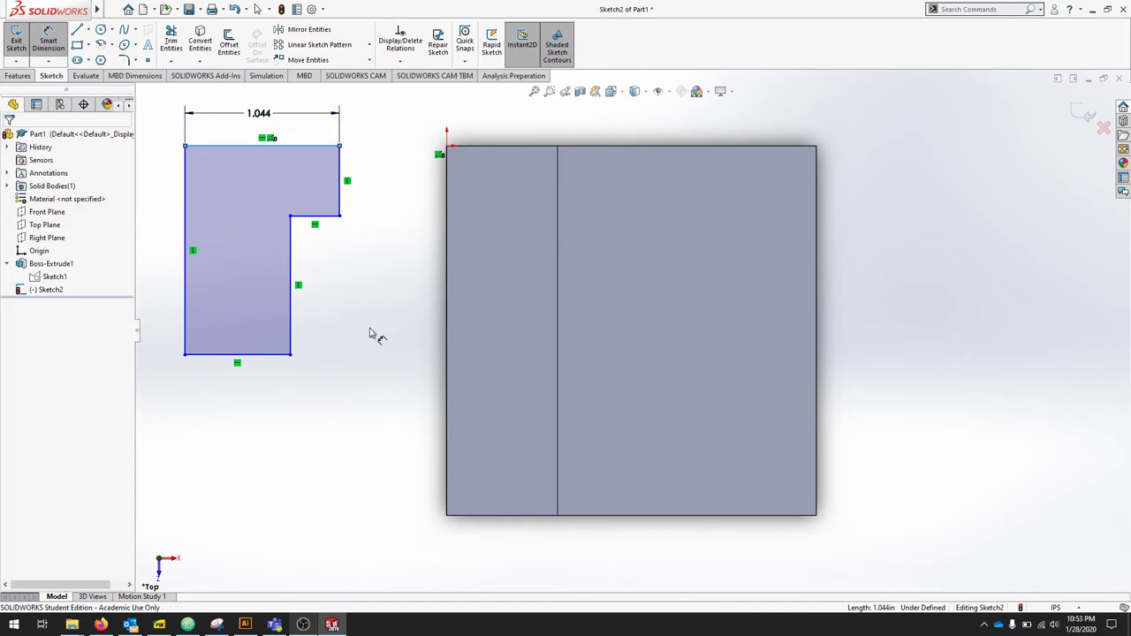
{"action": "type", "text": "2.5"}
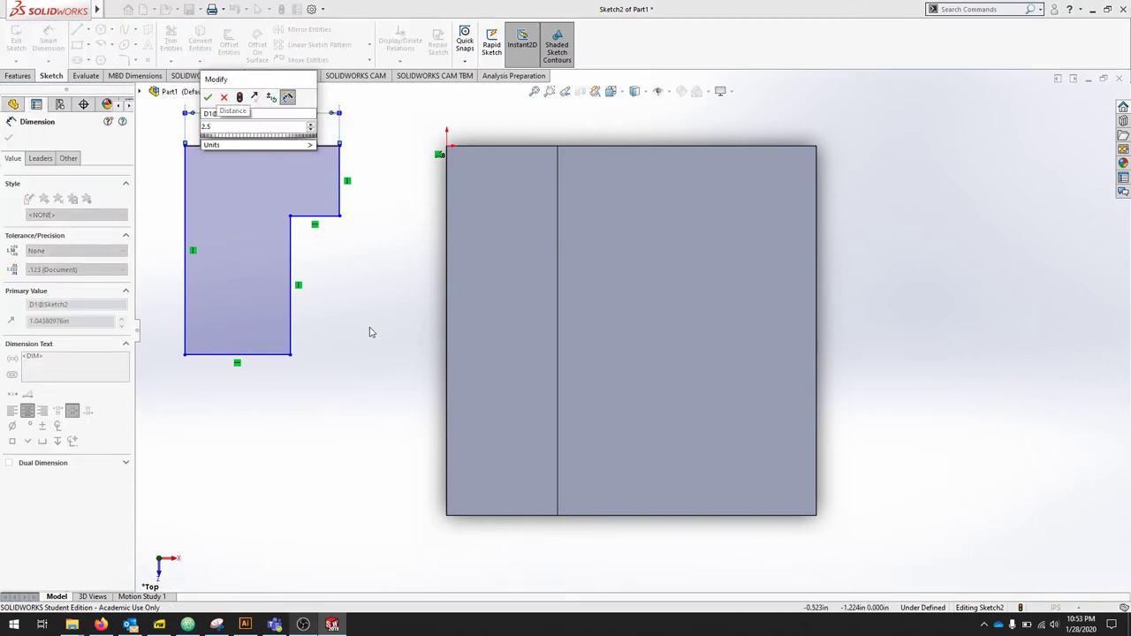
{"action": "key", "text": "Return"}
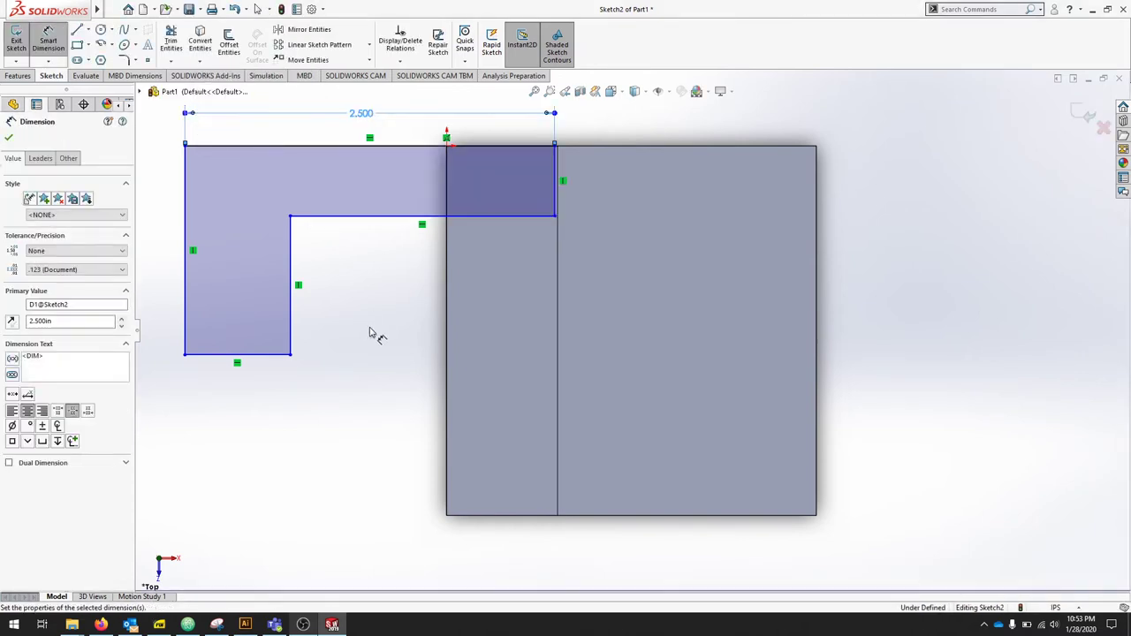
{"action": "left_click", "coordinate": [183, 232]}
{"action": "left_click", "coordinate": [168, 328]}
{"action": "type", "text": "2.5"}
{"action": "key", "text": "Return"}
Dimension the bottom end edge of the vertical leg and the end edge of the horizontal leg to 0.75 in each
{"action": "left_click", "coordinate": [256, 552]}
{"action": "type", "text": ".75"}
{"action": "key", "text": "Return"}
{"action": "left_click", "coordinate": [557, 336]}
{"action": "left_click", "coordinate": [680, 311]}
{"action": "type", "text": ".75"}
{"action": "key", "text": "Return"}
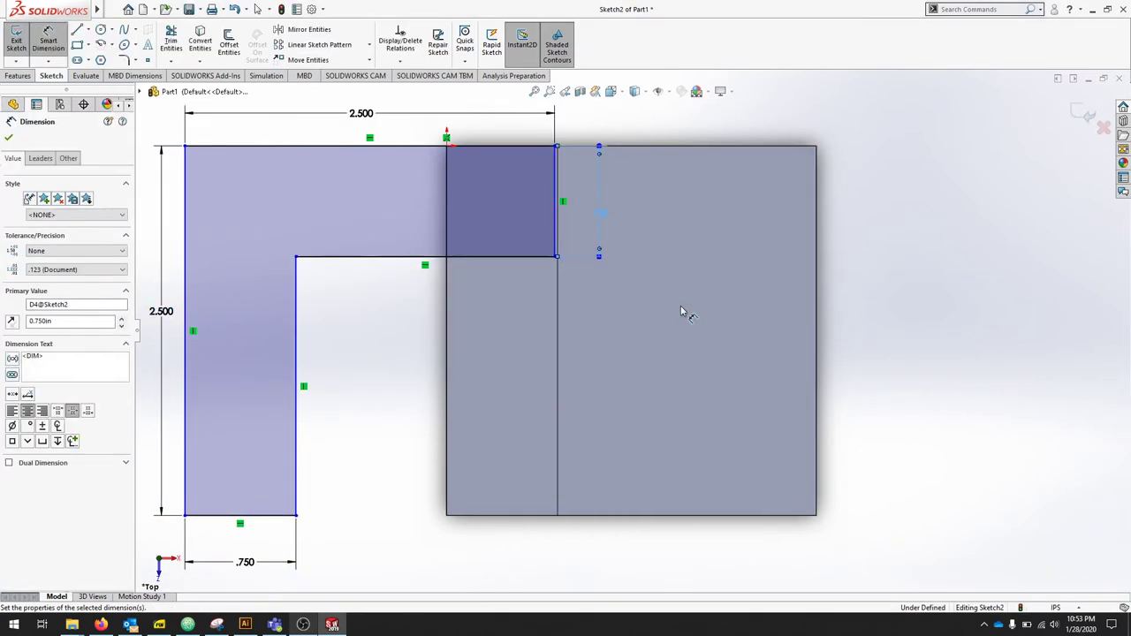
Move the upper end corner of the profile's horizontal leg onto the origin at the block's corner
{"action": "key", "text": "z"}
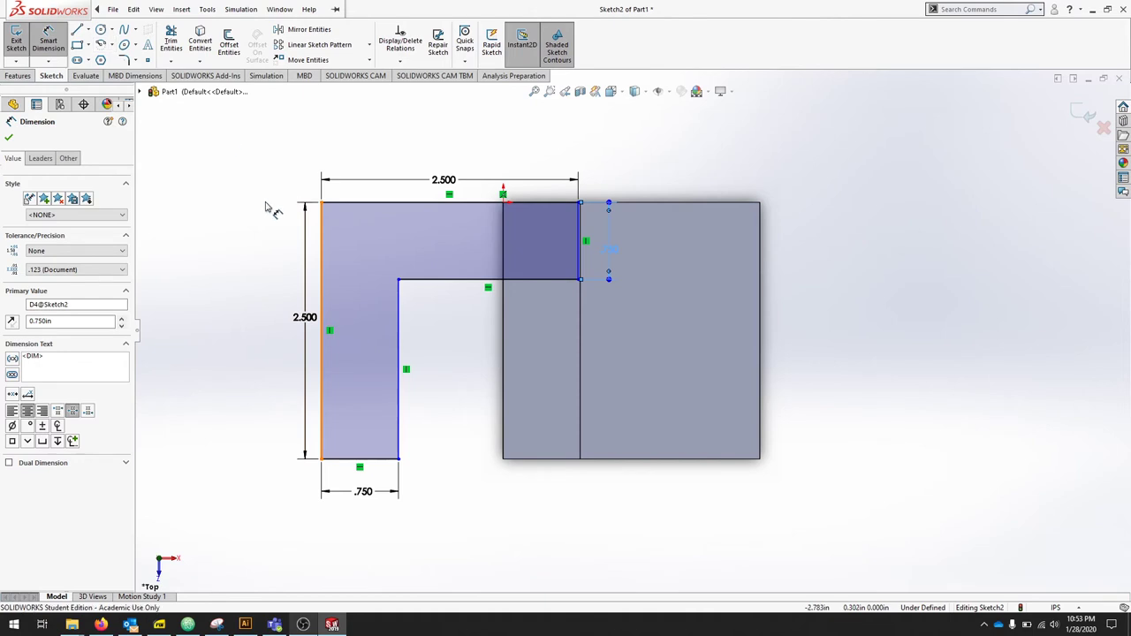
{"action": "key", "text": "Escape"}
{"action": "scroll", "coordinate": [574, 194], "scroll_direction": "down", "scroll_amount": 4}
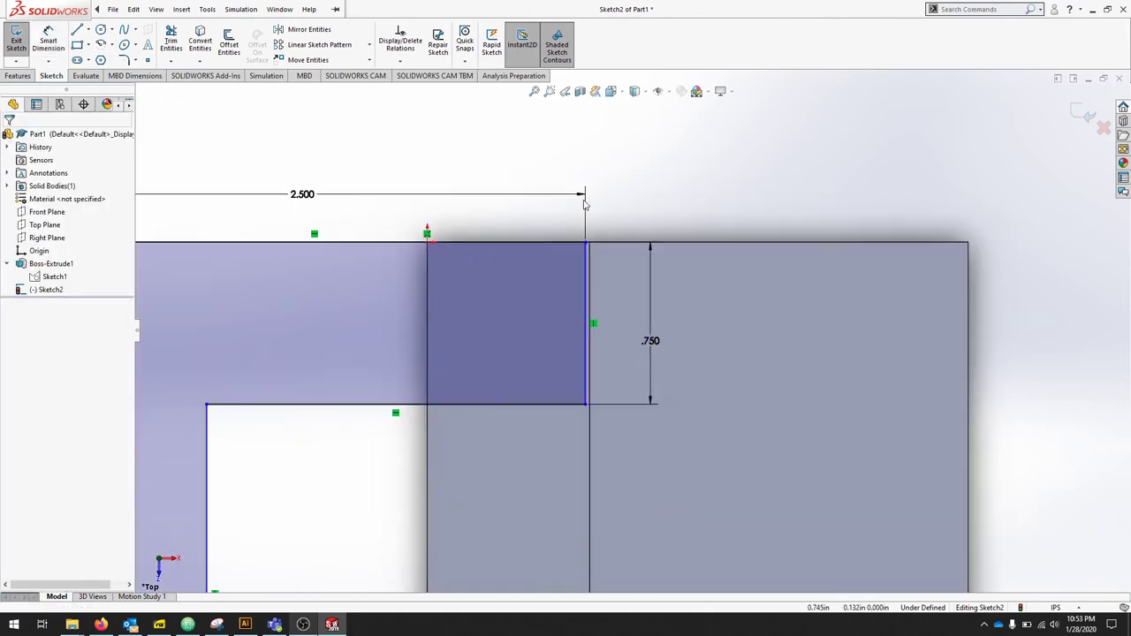
{"action": "left_click", "coordinate": [590, 260]}
{"action": "left_click_drag", "start_coordinate": [590, 262], "coordinate": [401, 273]}
{"action": "scroll", "coordinate": [339, 230], "scroll_direction": "down", "scroll_amount": 5}
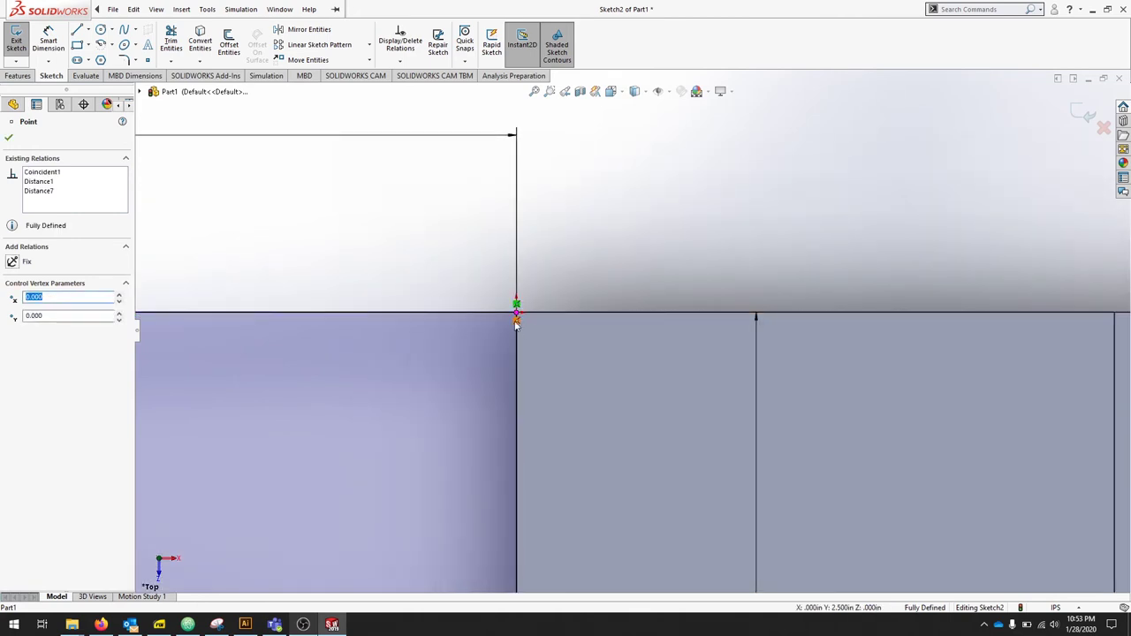
{"action": "scroll", "coordinate": [525, 361], "scroll_direction": "up", "scroll_amount": 5}
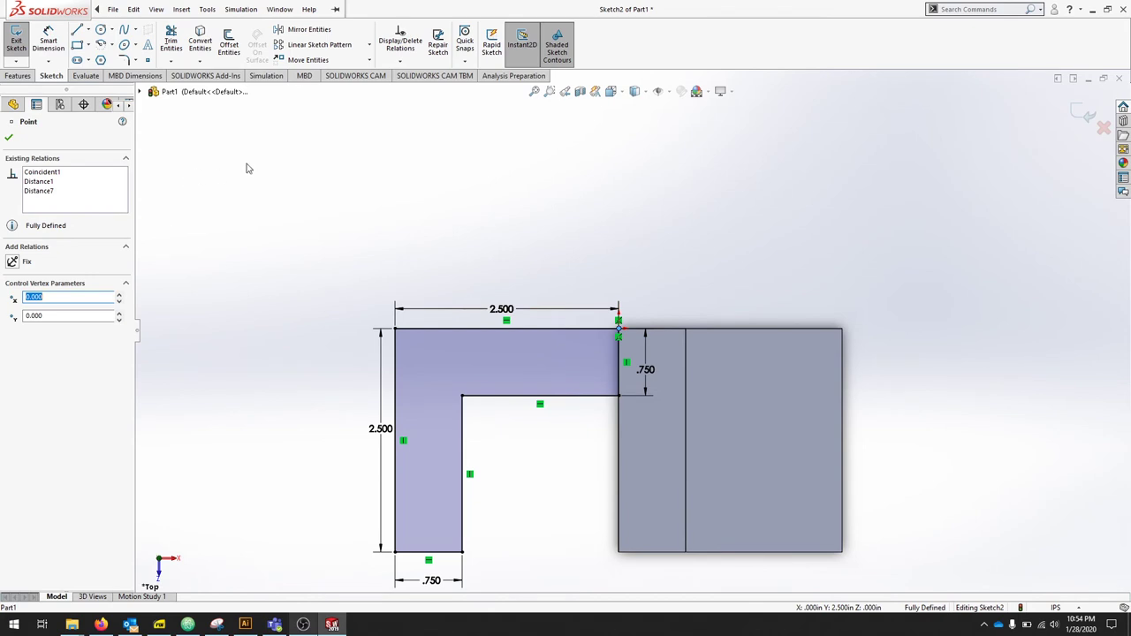
Extrude the second L profile 2.5 in with the direction reversed so it runs downward alongside the first block
{"action": "left_click", "coordinate": [14, 42]}
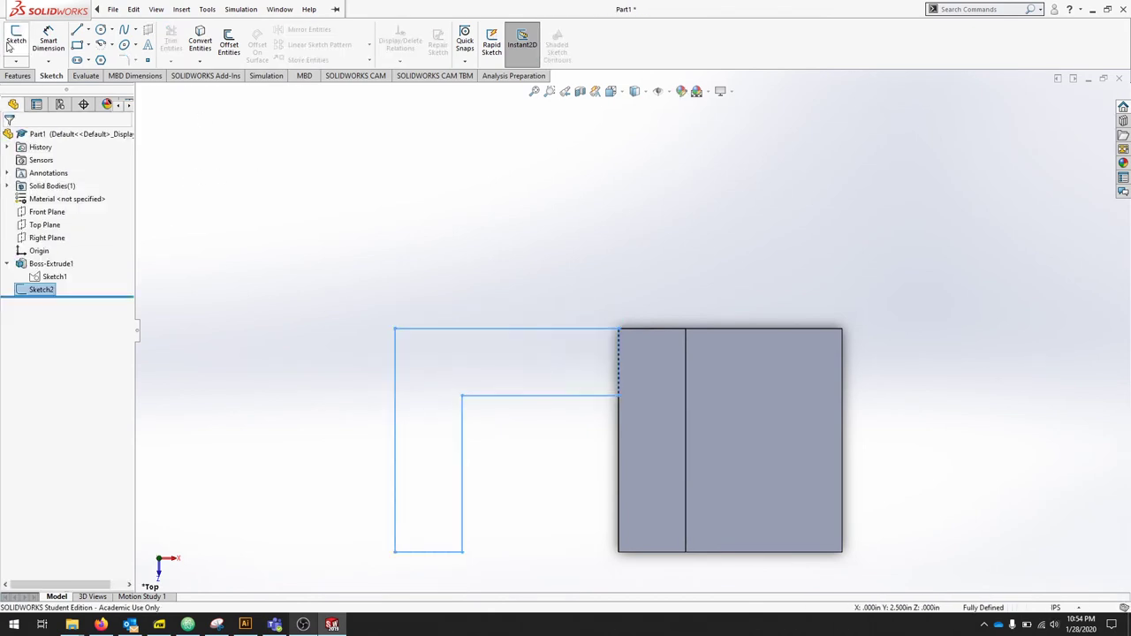
{"action": "key", "text": "f"}
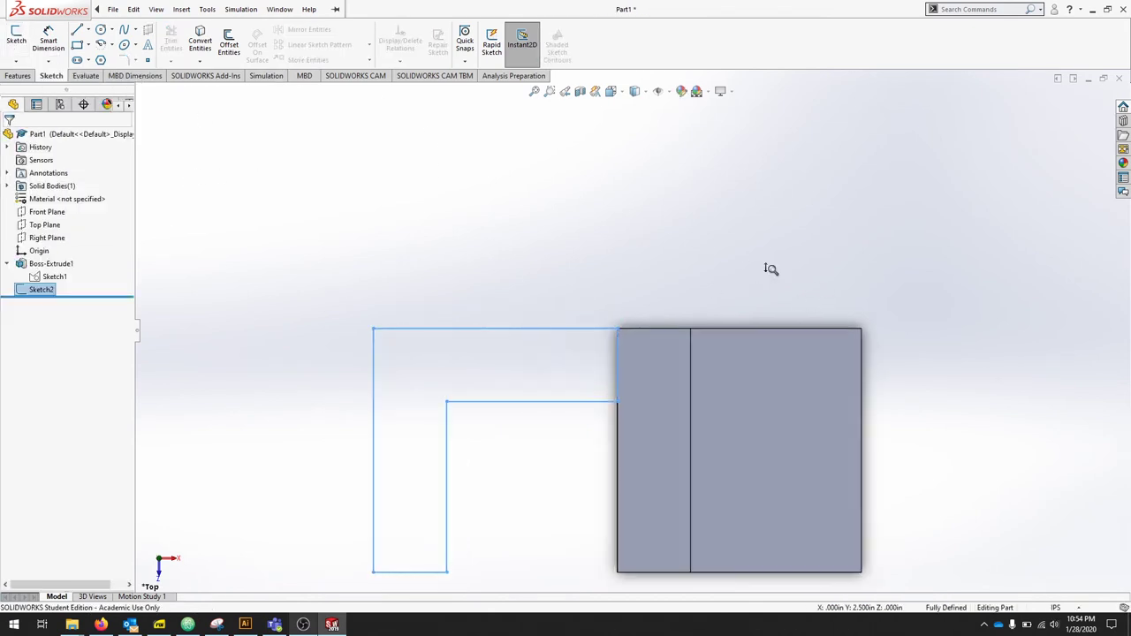
{"action": "left_click", "coordinate": [549, 92]}
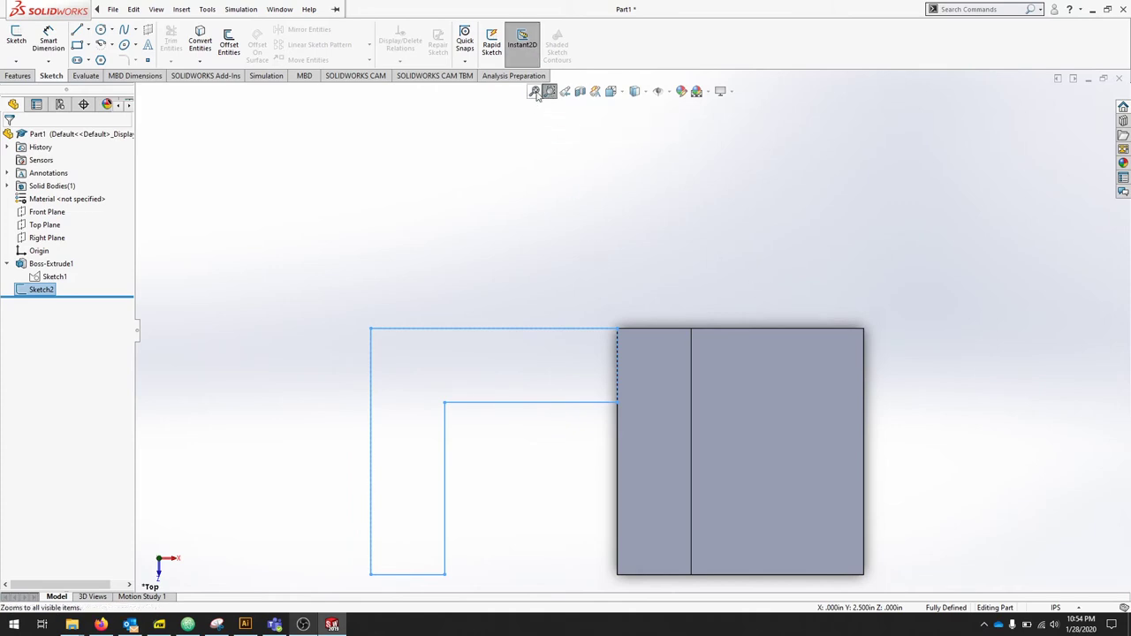
{"action": "left_click", "coordinate": [534, 93]}
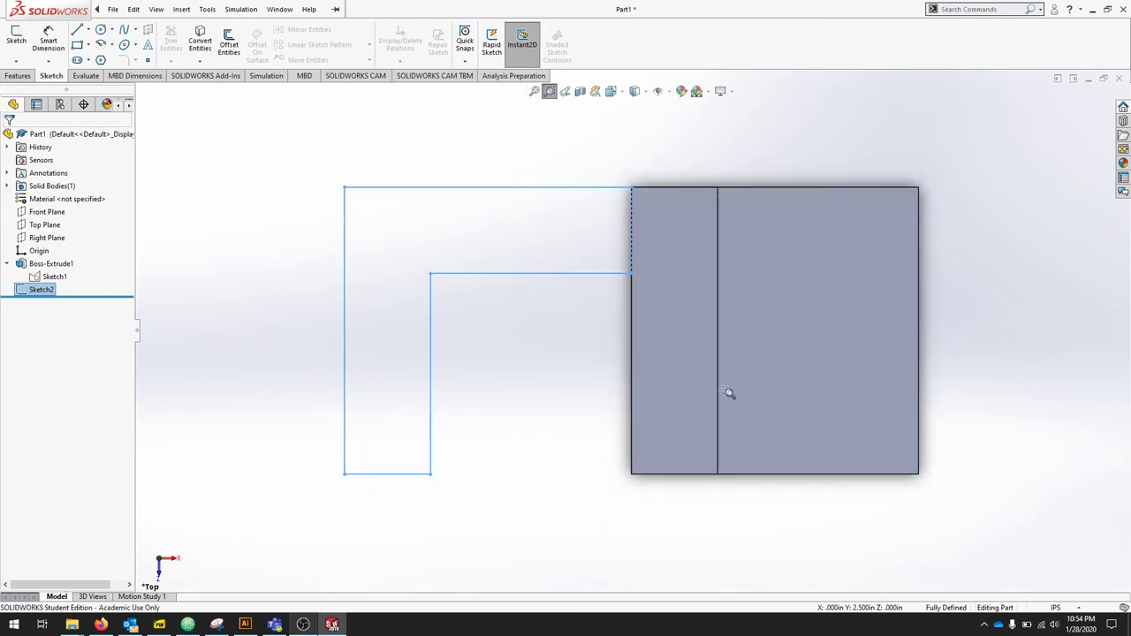
{"action": "mouse_move", "coordinate": [726, 389]}
{"action": "middle_mouse_down"}
{"action": "mouse_move", "coordinate": [714, 345]}
{"action": "mouse_move", "coordinate": [732, 321]}
{"action": "middle_mouse_up"}
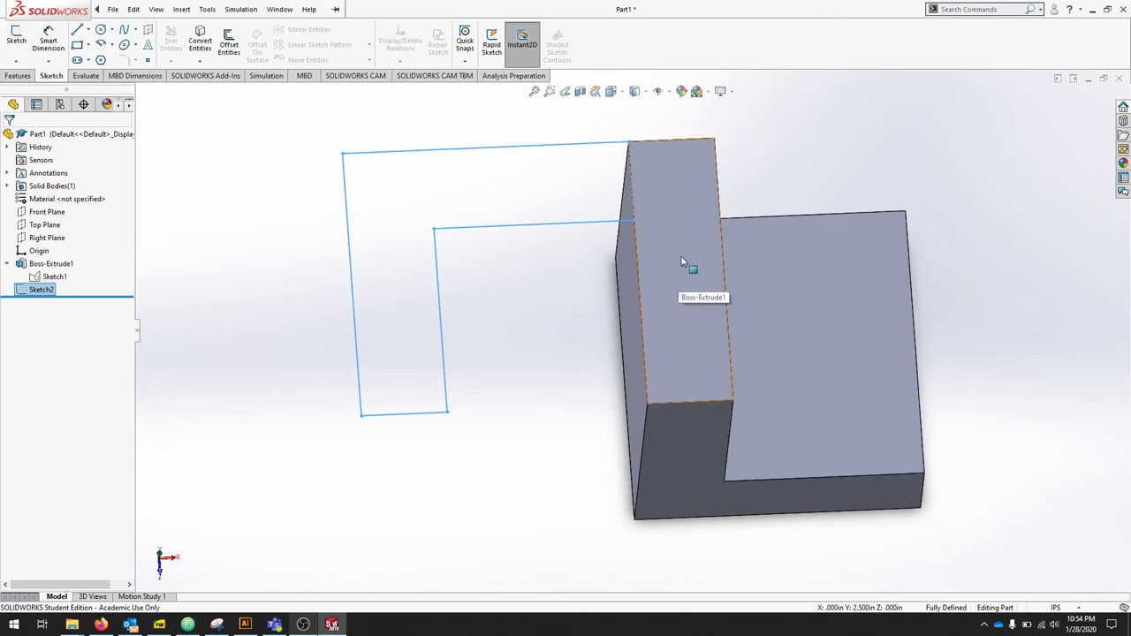
{"action": "left_click", "coordinate": [18, 76]}
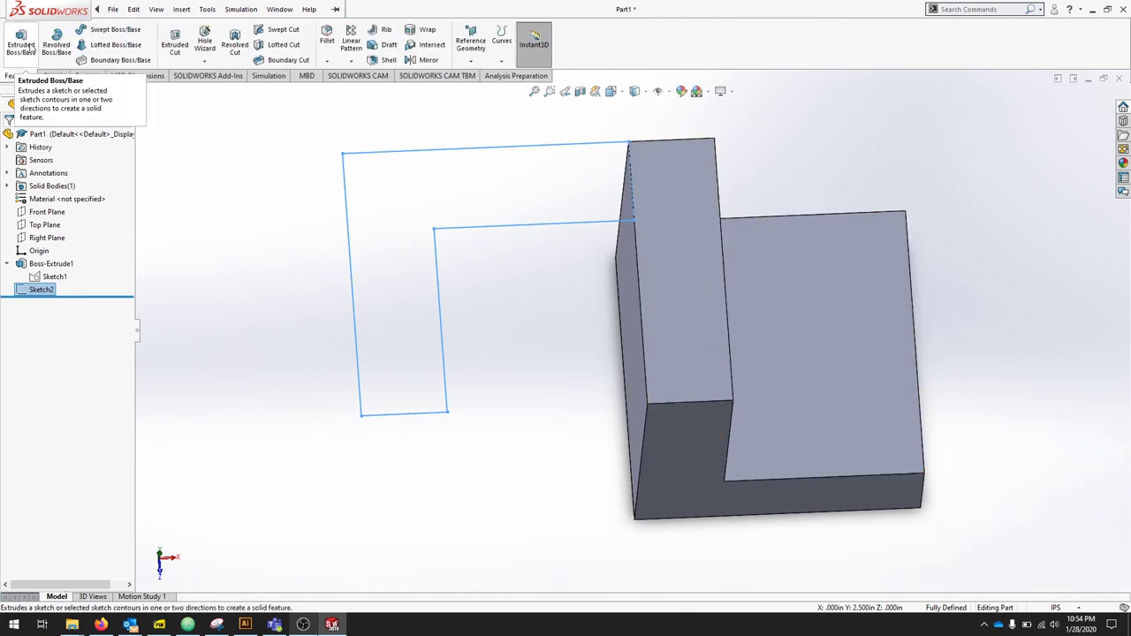
{"action": "left_click", "coordinate": [24, 44]}
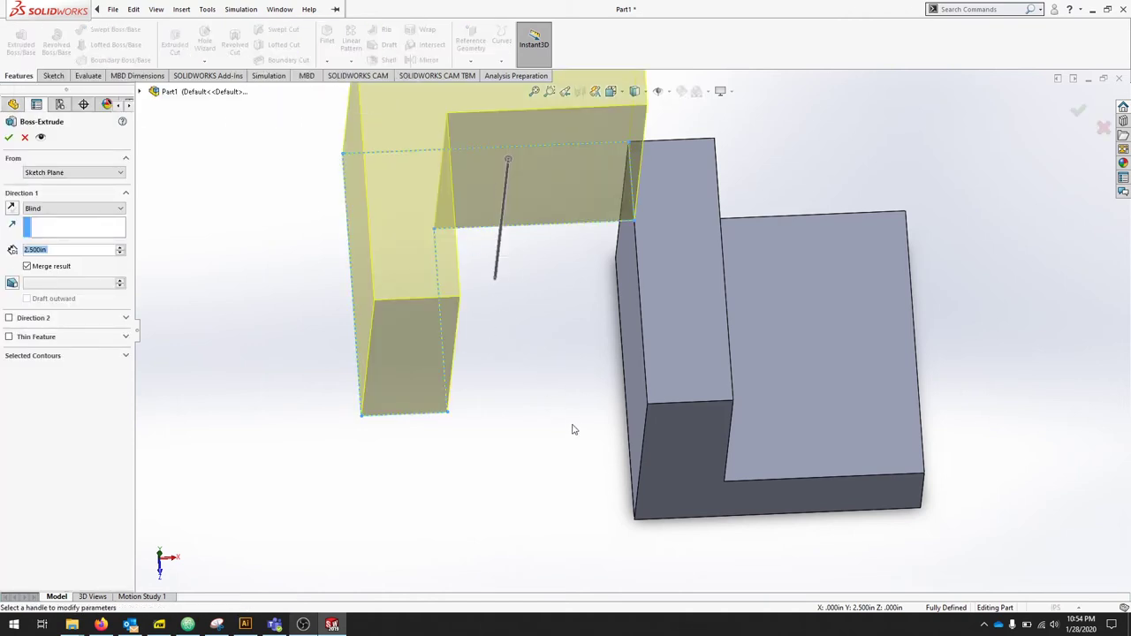
{"action": "mouse_move", "coordinate": [571, 412]}
{"action": "middle_mouse_down"}
{"action": "mouse_move", "coordinate": [536, 363]}
{"action": "mouse_move", "coordinate": [560, 252]}
{"action": "mouse_move", "coordinate": [588, 336]}
{"action": "mouse_move", "coordinate": [615, 330]}
{"action": "mouse_move", "coordinate": [573, 309]}
{"action": "mouse_move", "coordinate": [568, 227]}
{"action": "mouse_move", "coordinate": [578, 297]}
{"action": "mouse_move", "coordinate": [665, 298]}
{"action": "mouse_move", "coordinate": [745, 430]}
{"action": "mouse_move", "coordinate": [710, 487]}
{"action": "mouse_move", "coordinate": [633, 401]}
{"action": "mouse_move", "coordinate": [528, 328]}
{"action": "mouse_move", "coordinate": [480, 401]}
{"action": "mouse_move", "coordinate": [532, 457]}
{"action": "mouse_move", "coordinate": [574, 433]}
{"action": "middle_mouse_up"}
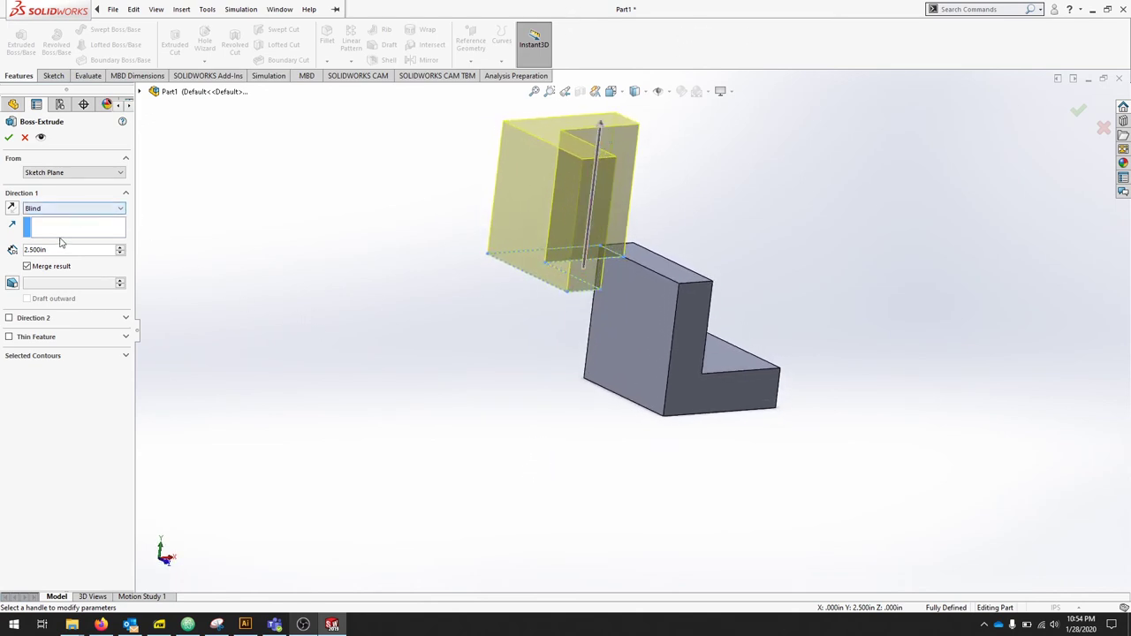
{"action": "left_click", "coordinate": [13, 210]}
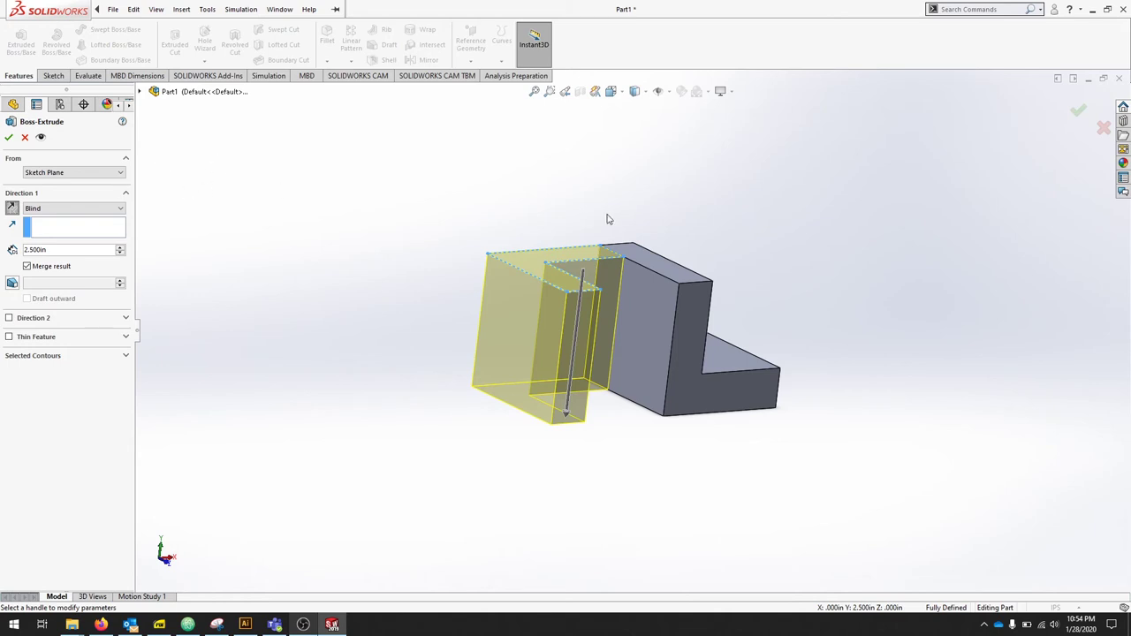
{"action": "left_click", "coordinate": [9, 138]}
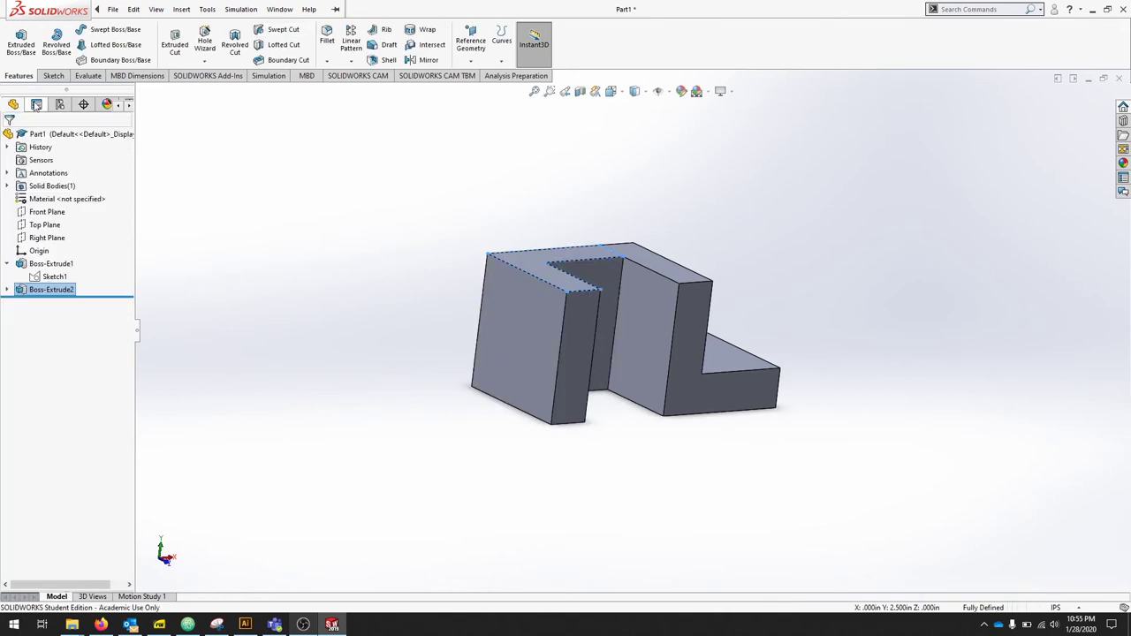
{"action": "middle_click_drag", "start_coordinate": [844, 345], "coordinate": [760, 371]}
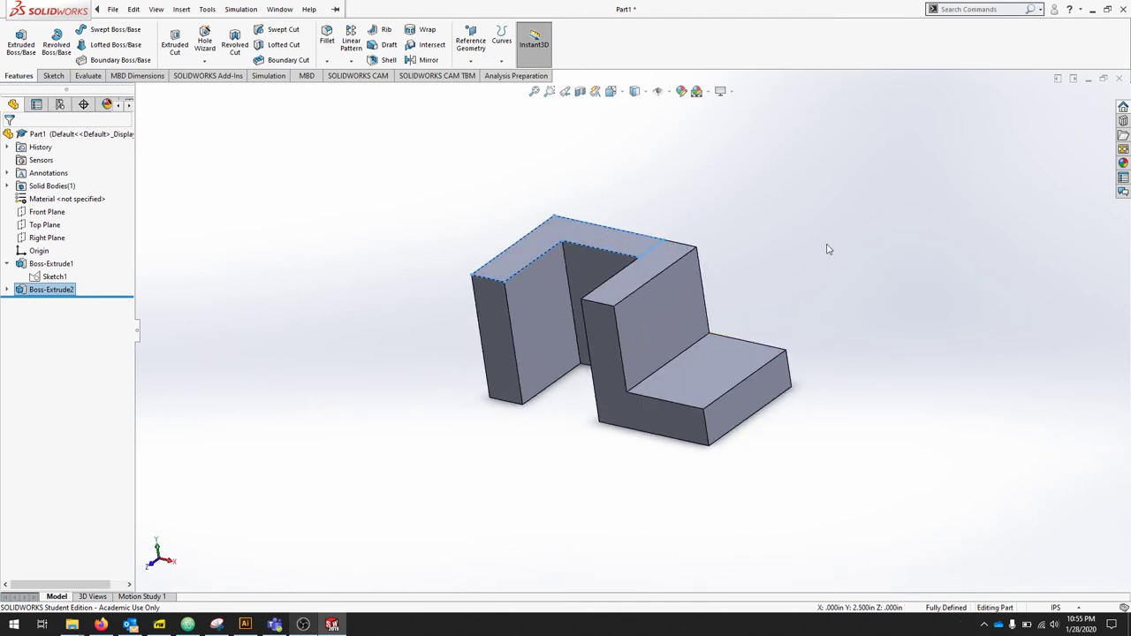
{"action": "key", "text": "Escape"}
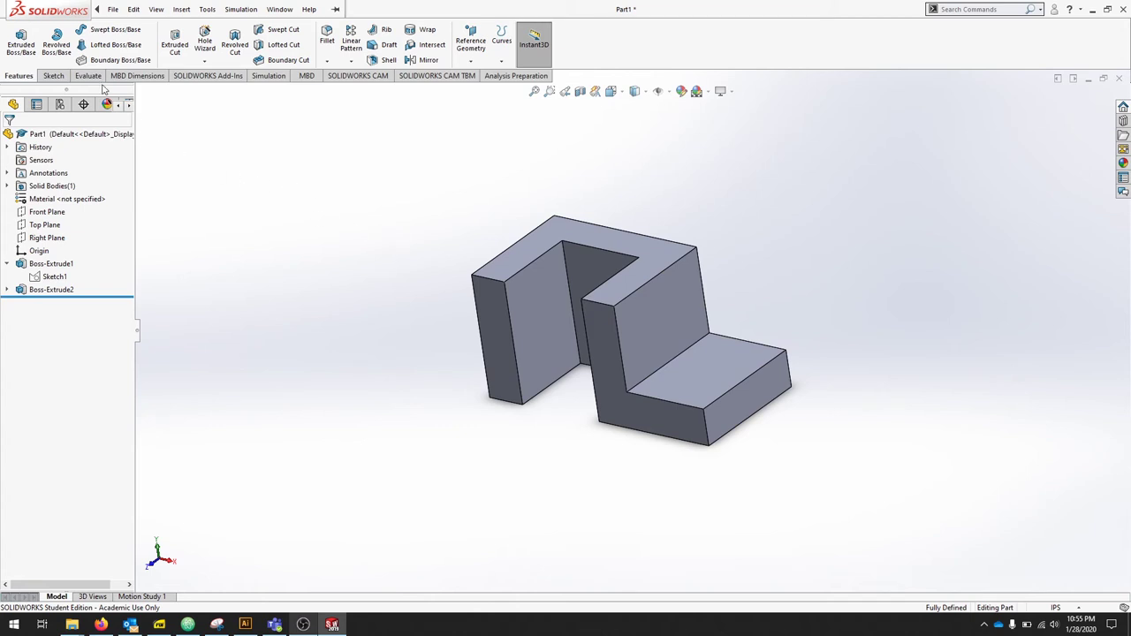
Sketch a circle of about 0.33 in radius on the upper face of the first block's lower step
{"action": "left_click", "coordinate": [53, 76]}
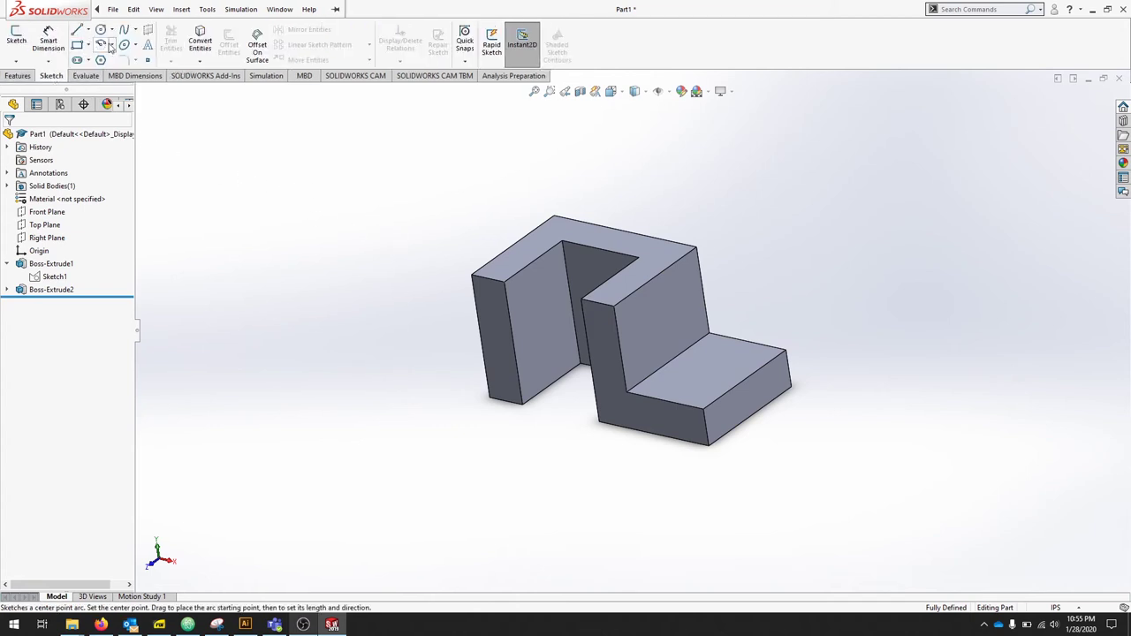
{"action": "left_click", "coordinate": [11, 38]}
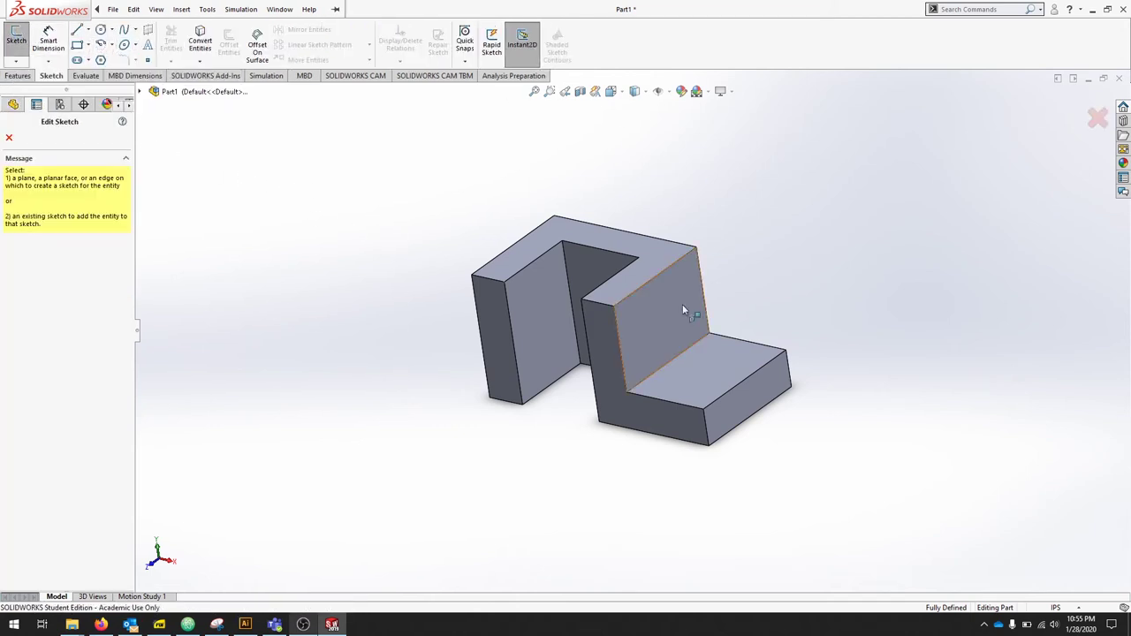
{"action": "left_click", "coordinate": [713, 369]}
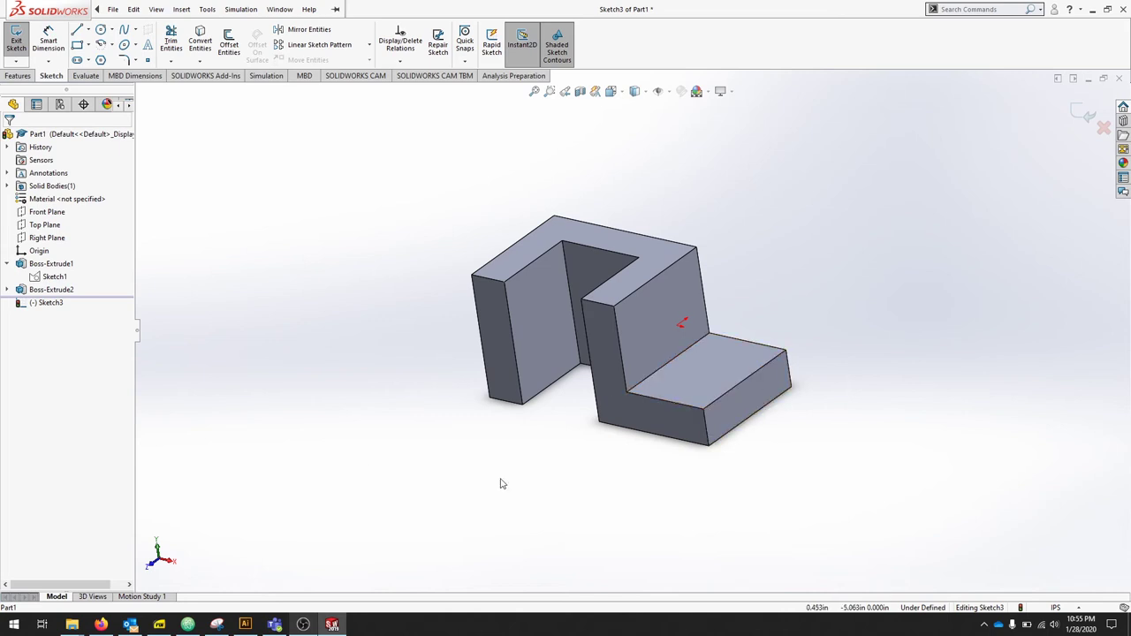
{"action": "left_click", "coordinate": [157, 548]}
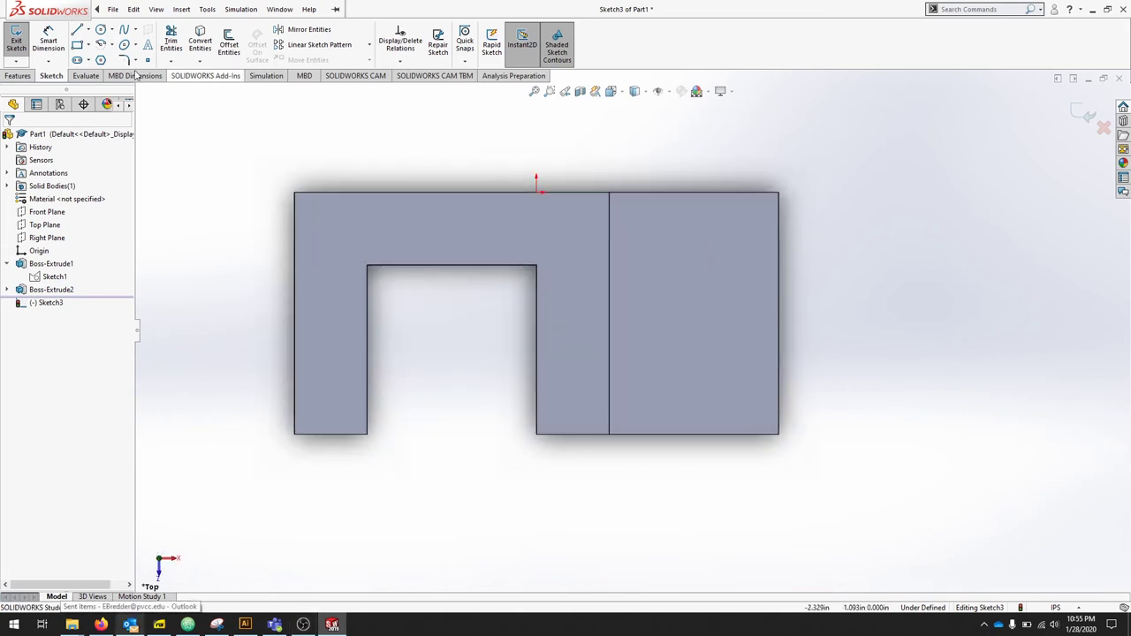
{"action": "left_click", "coordinate": [101, 29]}
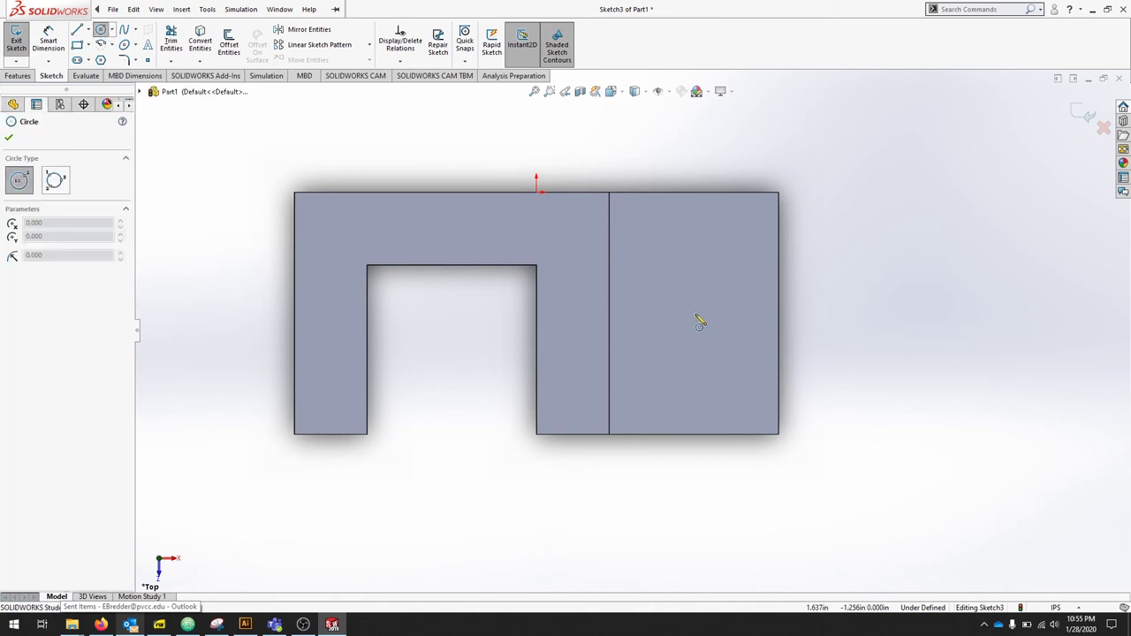
{"action": "left_click", "coordinate": [676, 275]}
{"action": "left_click", "coordinate": [703, 297]}
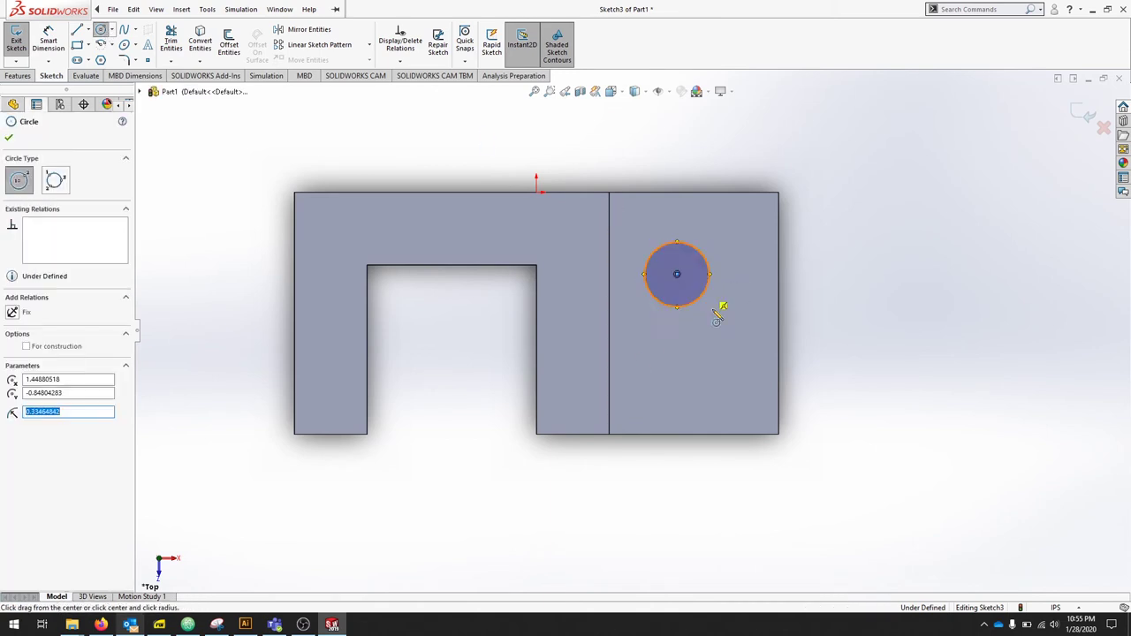
Dimension the circle's diameter to 0.75 in
{"action": "left_click", "coordinate": [48, 40]}
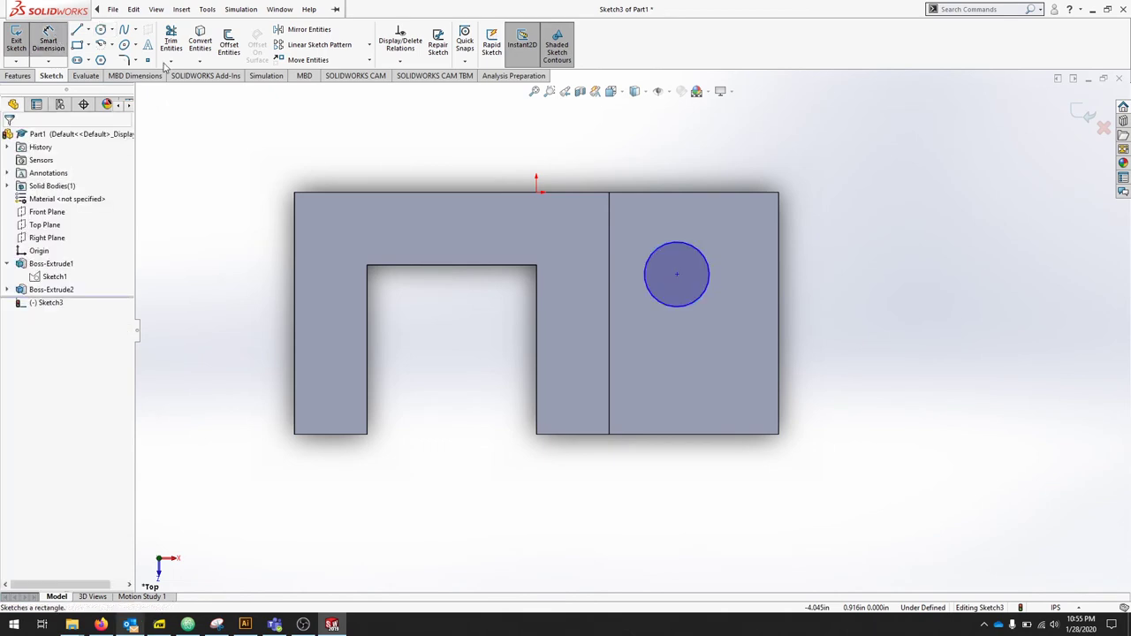
{"action": "left_click", "coordinate": [702, 308]}
{"action": "left_click", "coordinate": [726, 341]}
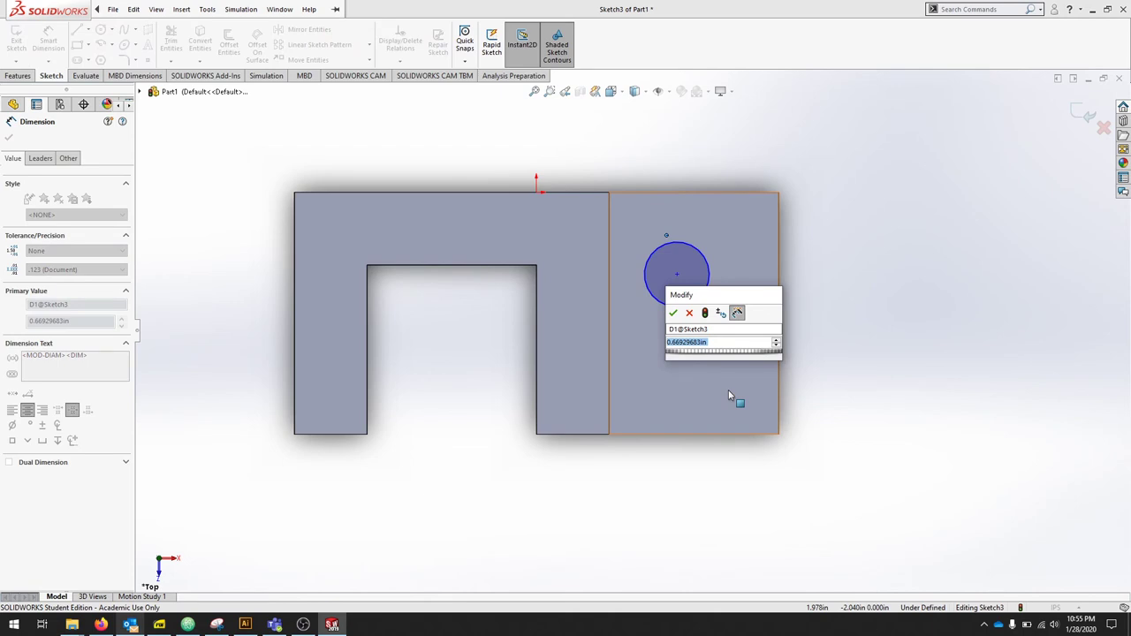
{"action": "type", "text": ".75"}
{"action": "key", "text": "Return"}
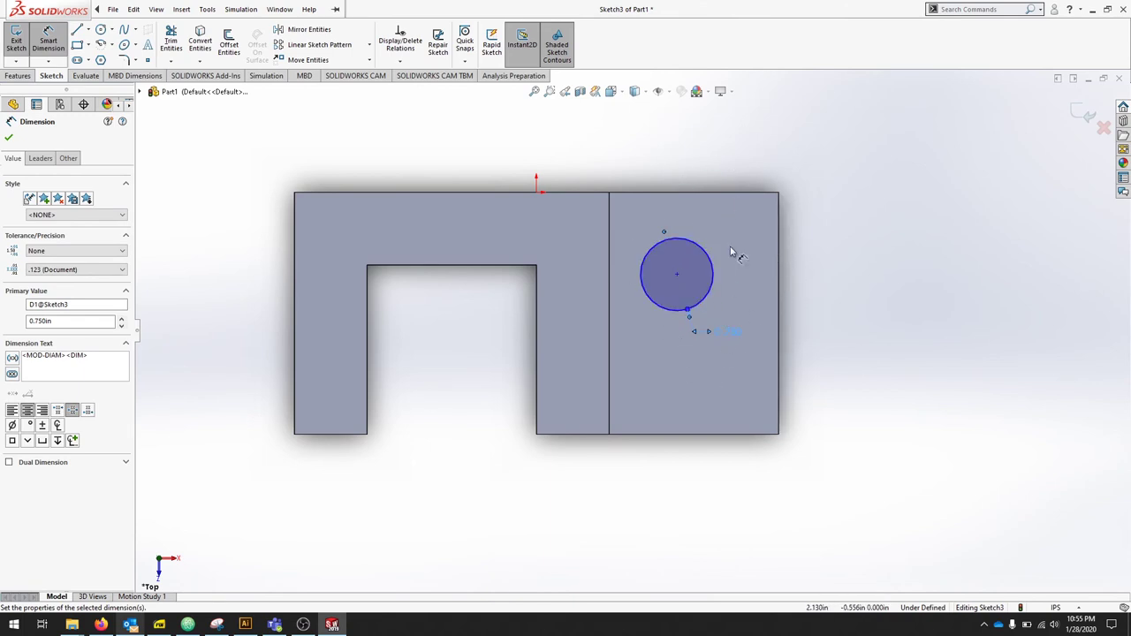
Dimension the circle's center from the step's back edge to half the block depth, 2.5/2 in
{"action": "left_click", "coordinate": [677, 274]}
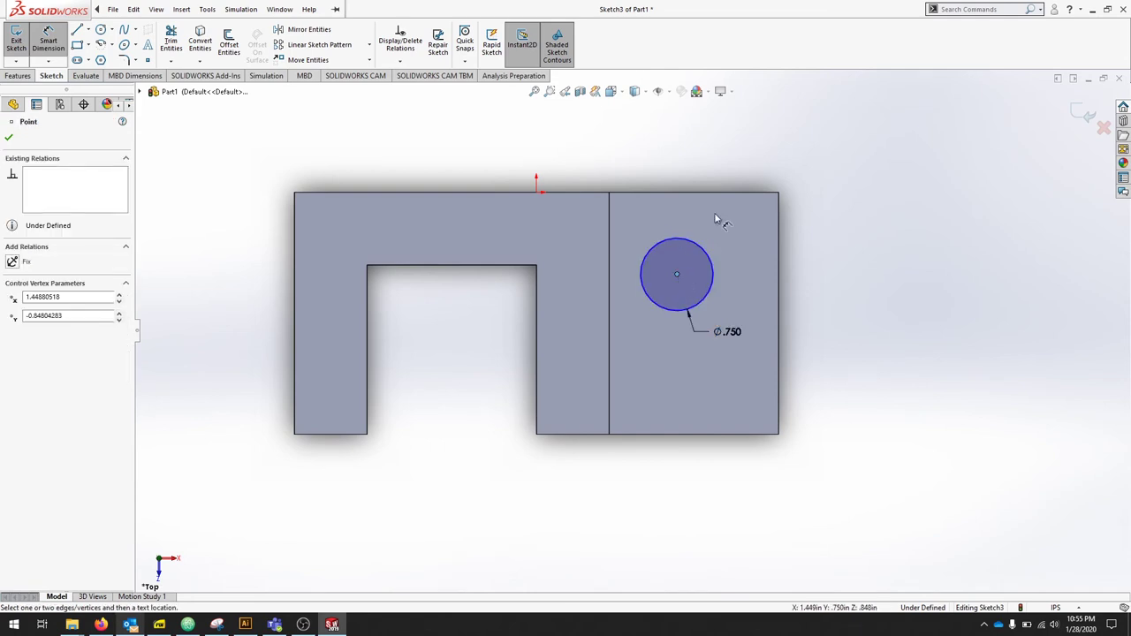
{"action": "left_click", "coordinate": [709, 193]}
{"action": "left_click", "coordinate": [799, 237]}
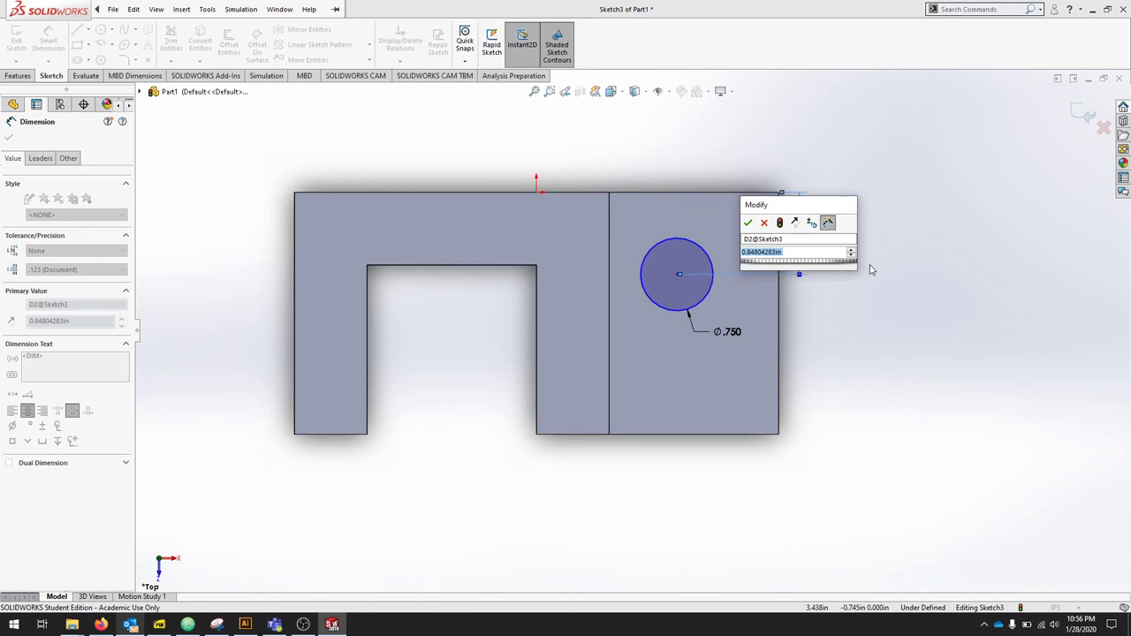
{"action": "type", "text": "2.5/2"}
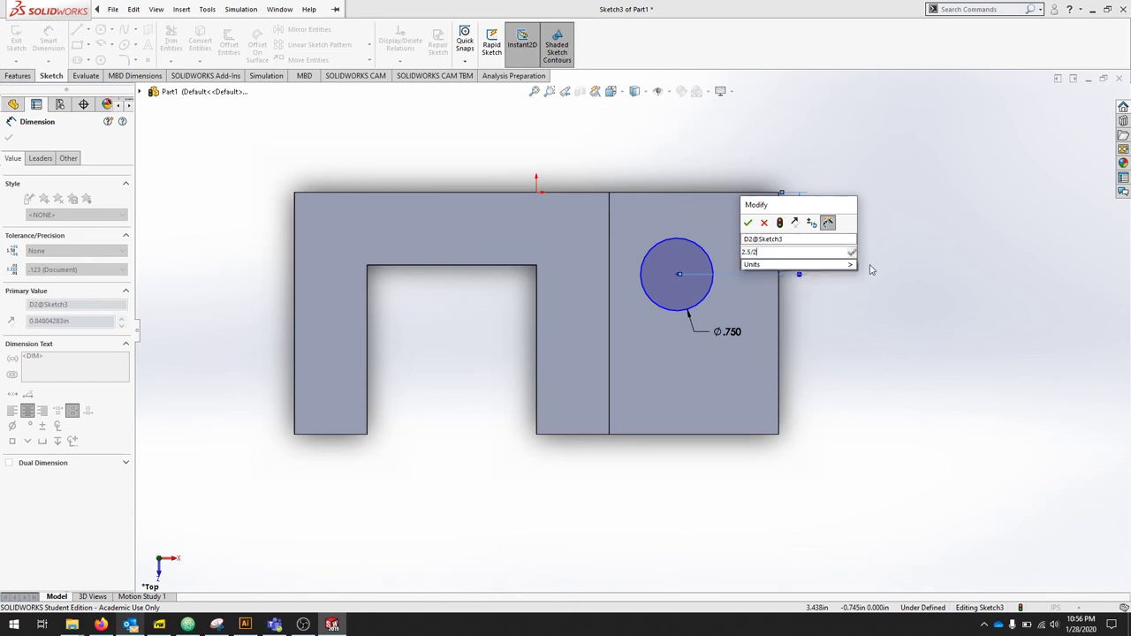
{"action": "key", "text": "Return"}
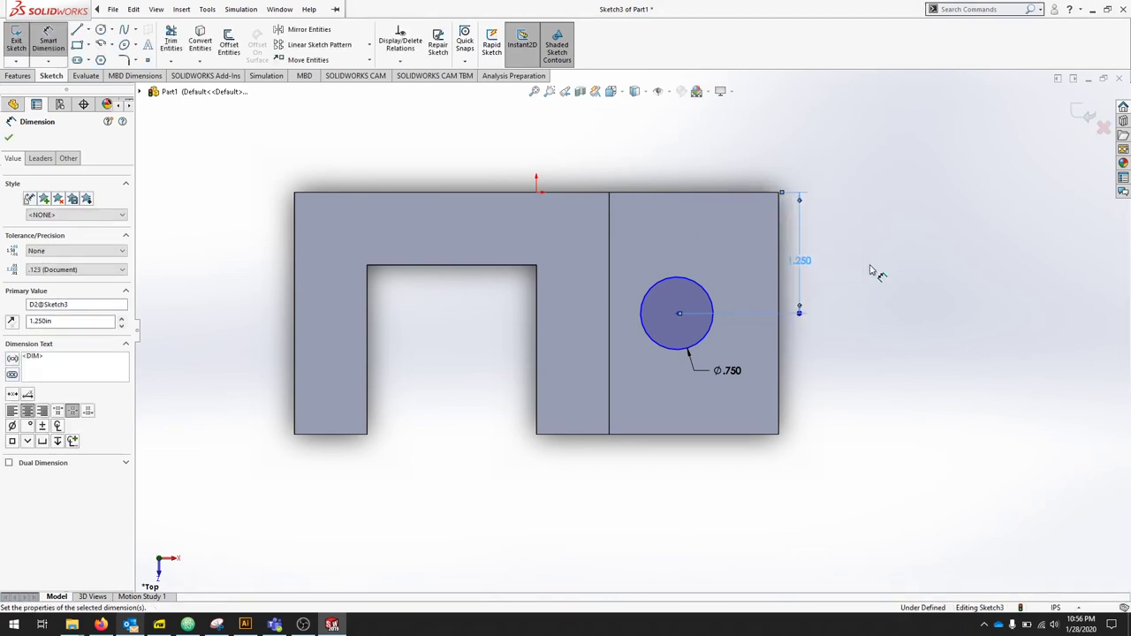
Dimension the circle's center 0.75 in from the step's outer edge, opposite the upright leg
{"action": "left_click", "coordinate": [677, 316]}
{"action": "left_click", "coordinate": [779, 345]}
{"action": "left_click", "coordinate": [734, 285]}
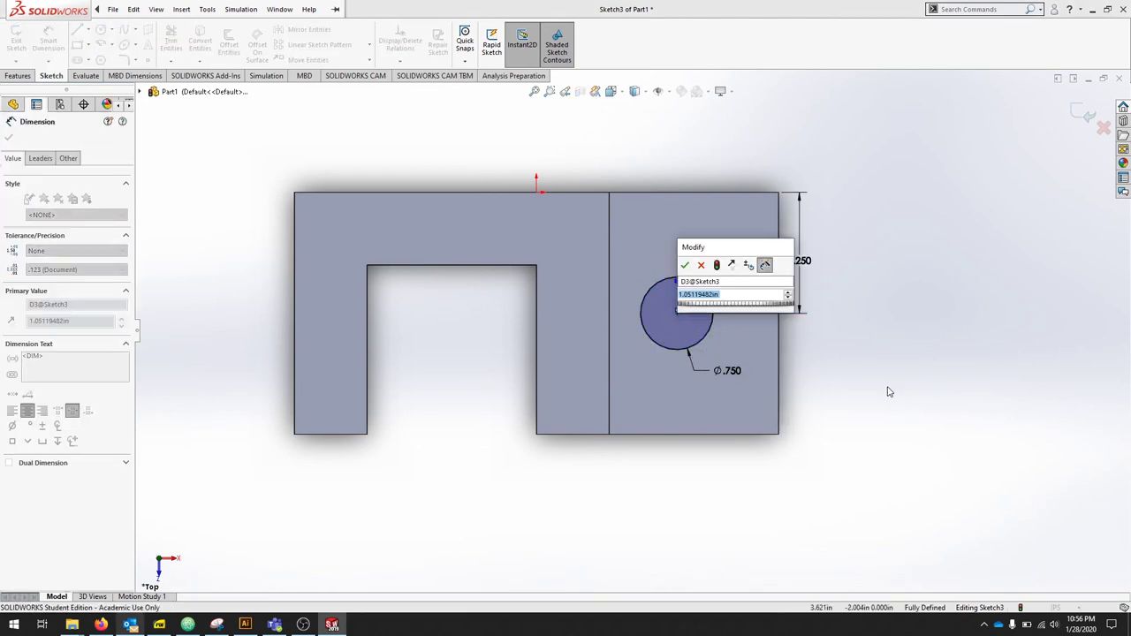
{"action": "type", "text": ".75"}
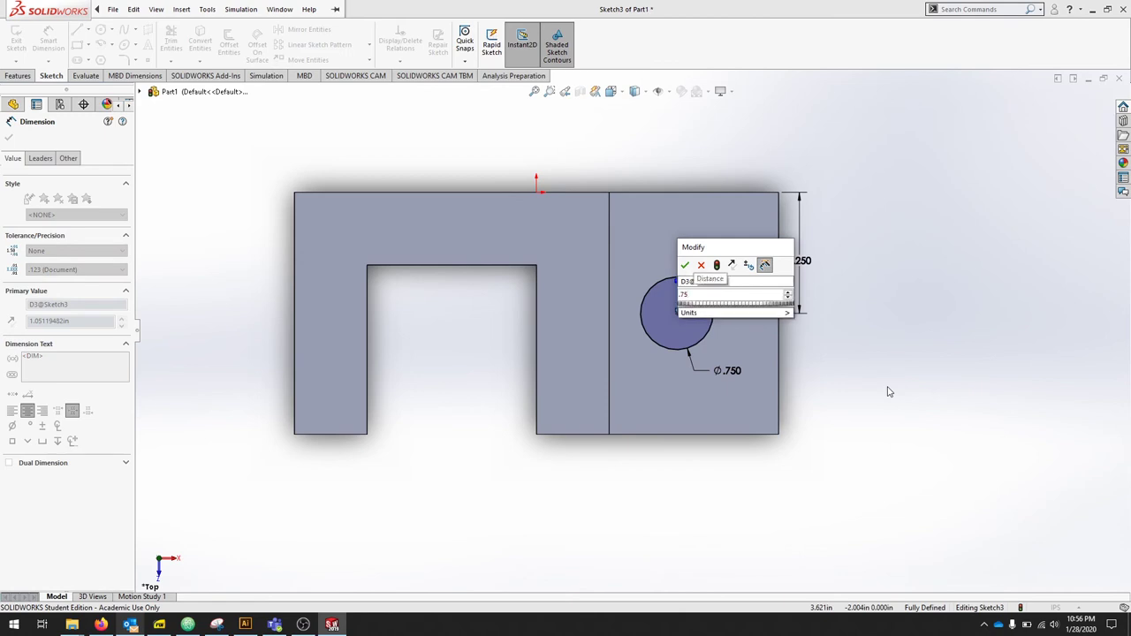
{"action": "key", "text": "Return"}
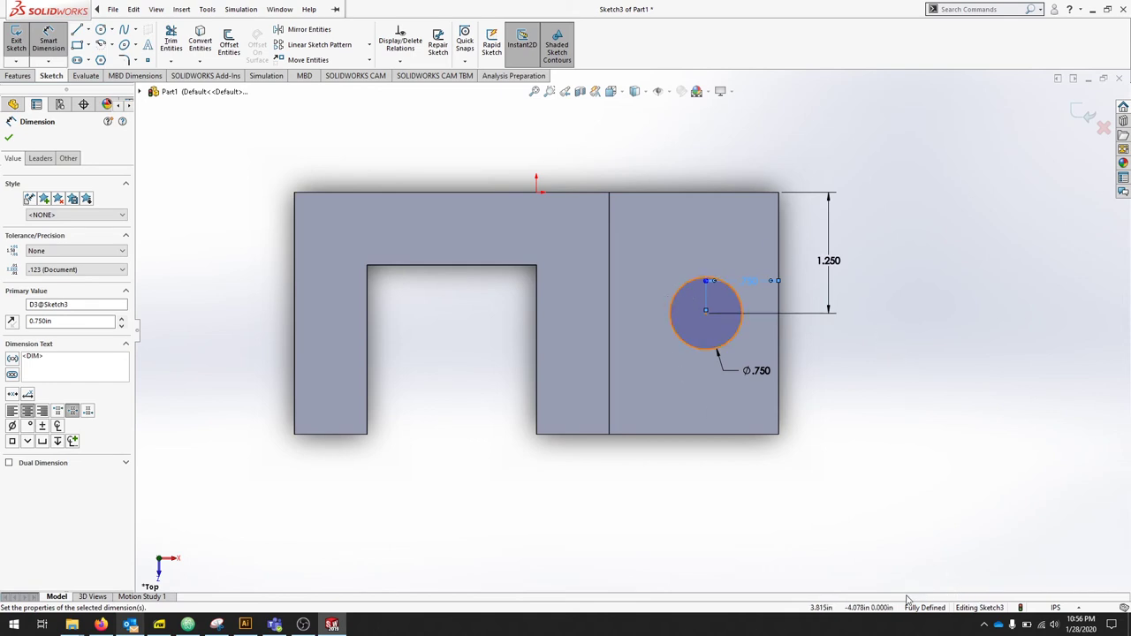
{"action": "left_click", "coordinate": [10, 139]}
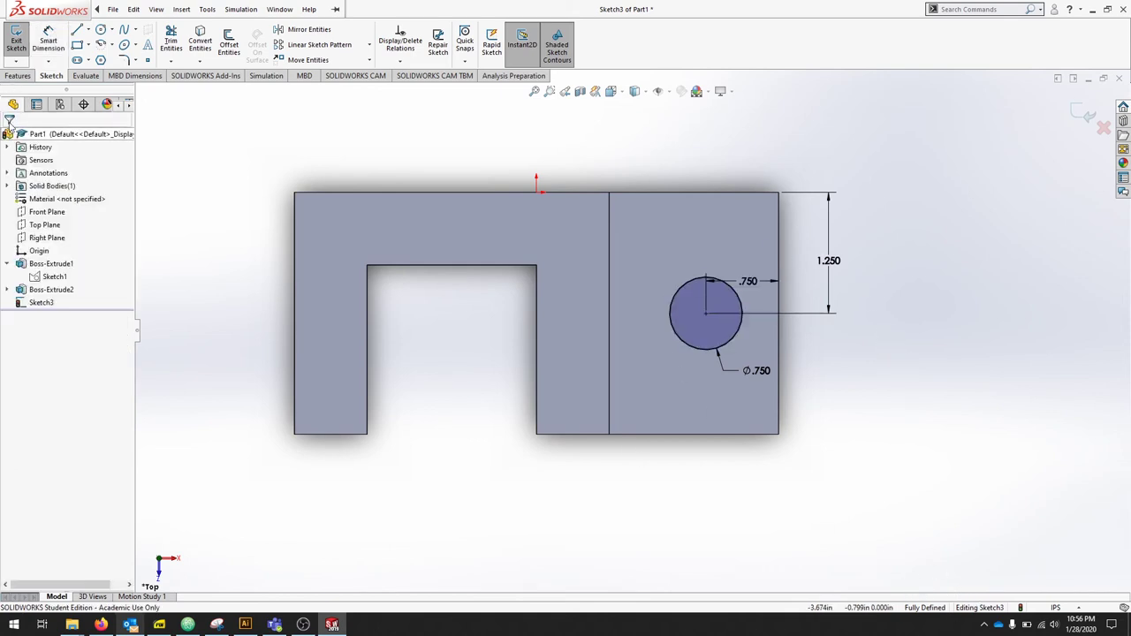
Cut the 0.75 in circle Through All from the first block's lower step
{"action": "left_click", "coordinate": [17, 42]}
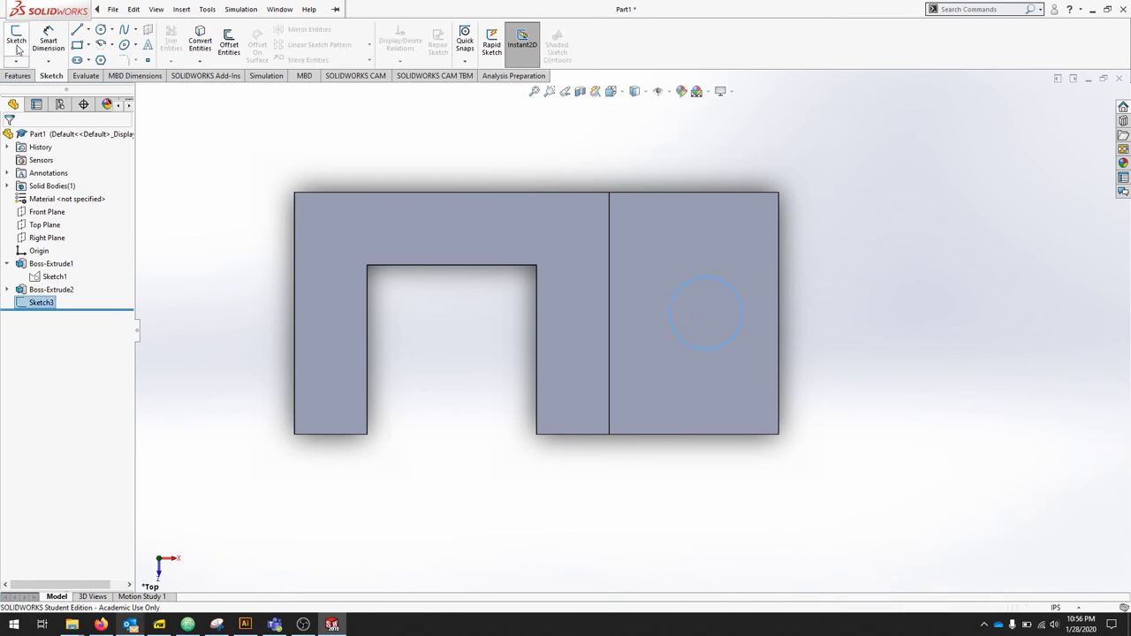
{"action": "left_click", "coordinate": [25, 77]}
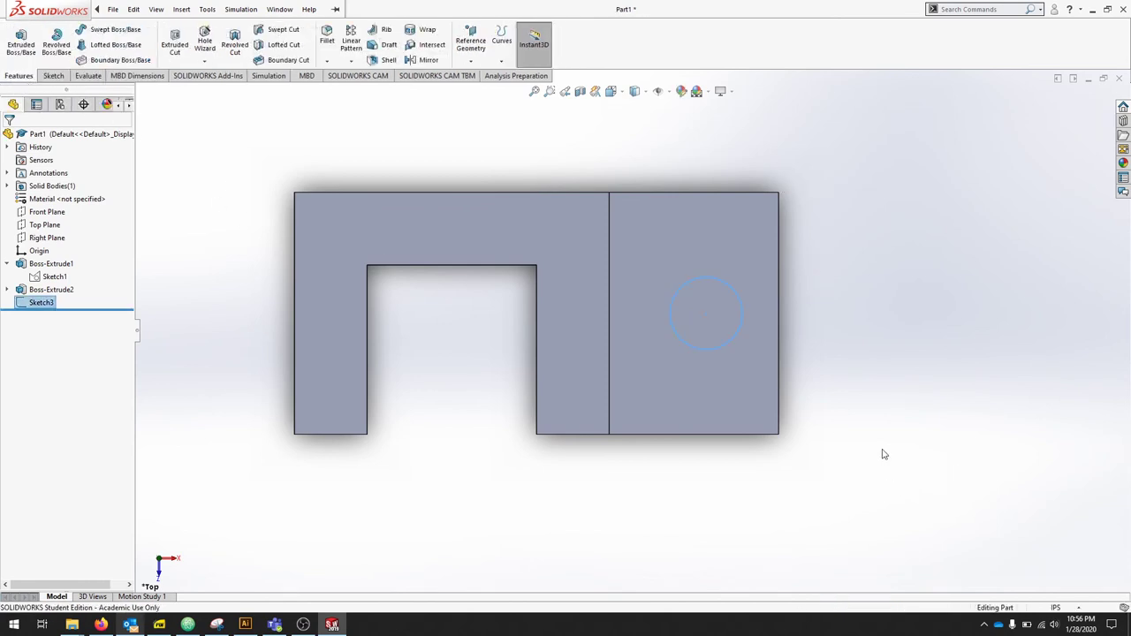
{"action": "key", "text": "ctrl+7"}
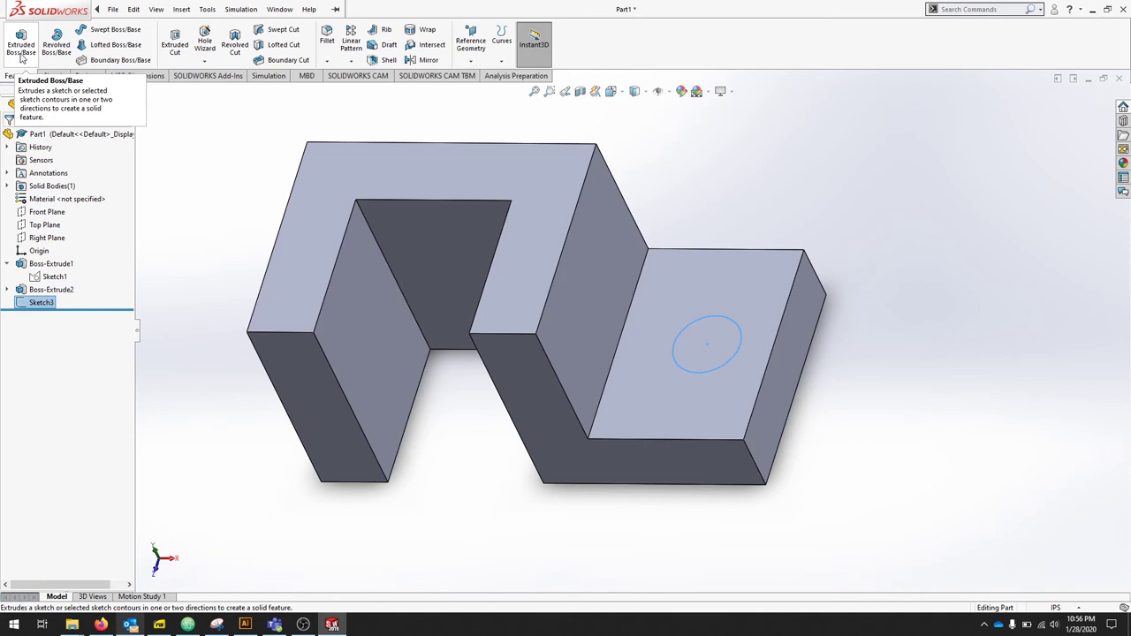
{"action": "left_click", "coordinate": [177, 53]}
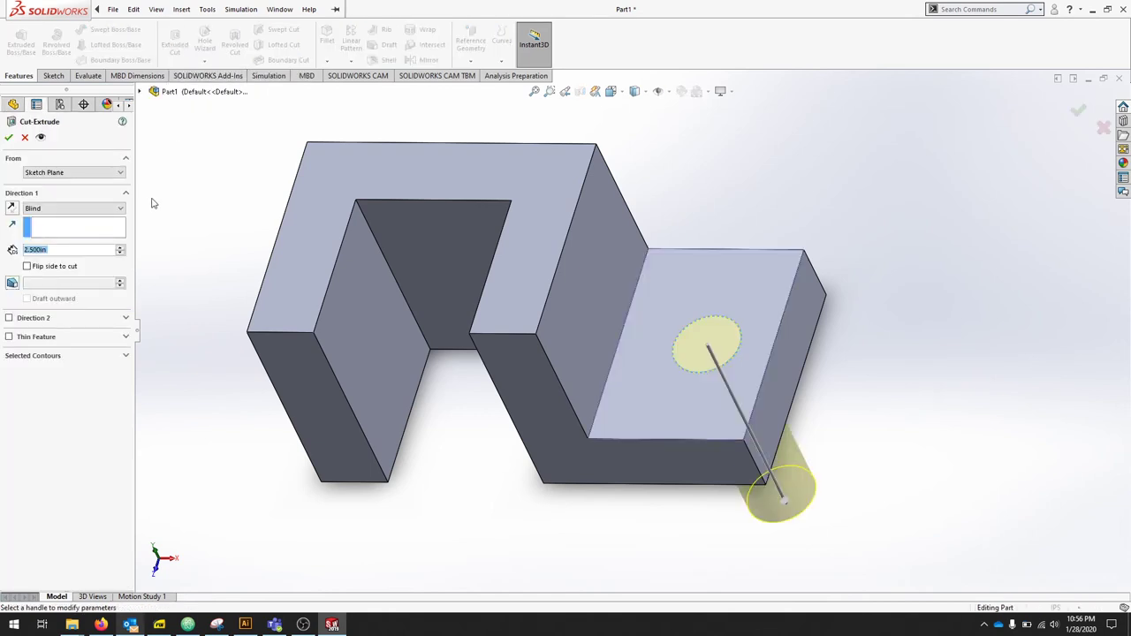
{"action": "left_click", "coordinate": [122, 208]}
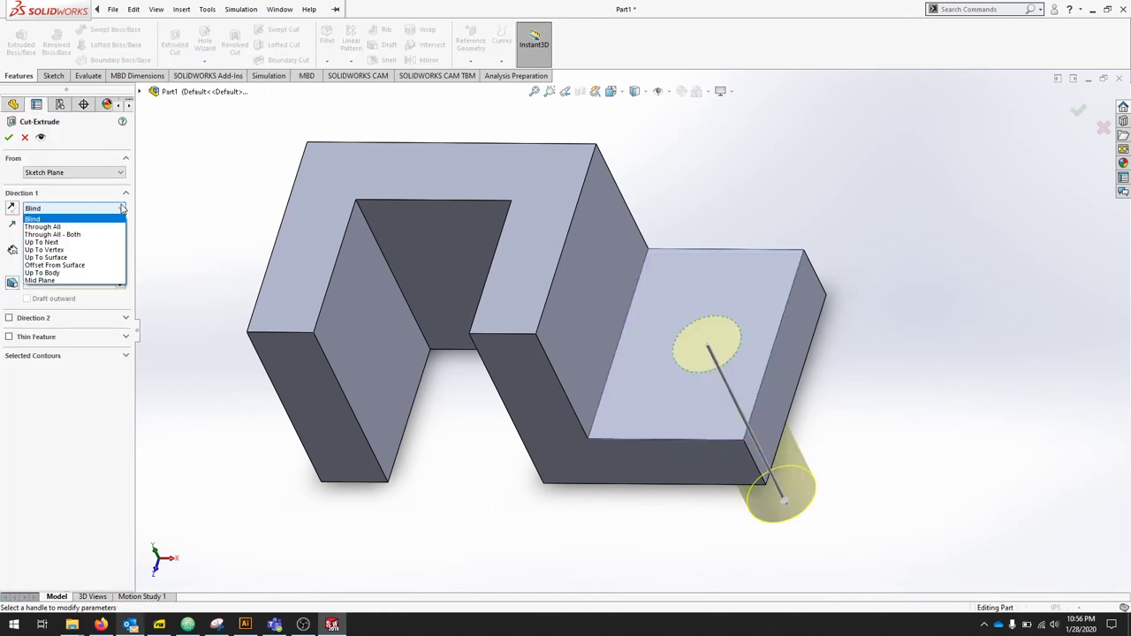
{"action": "left_click", "coordinate": [112, 227]}
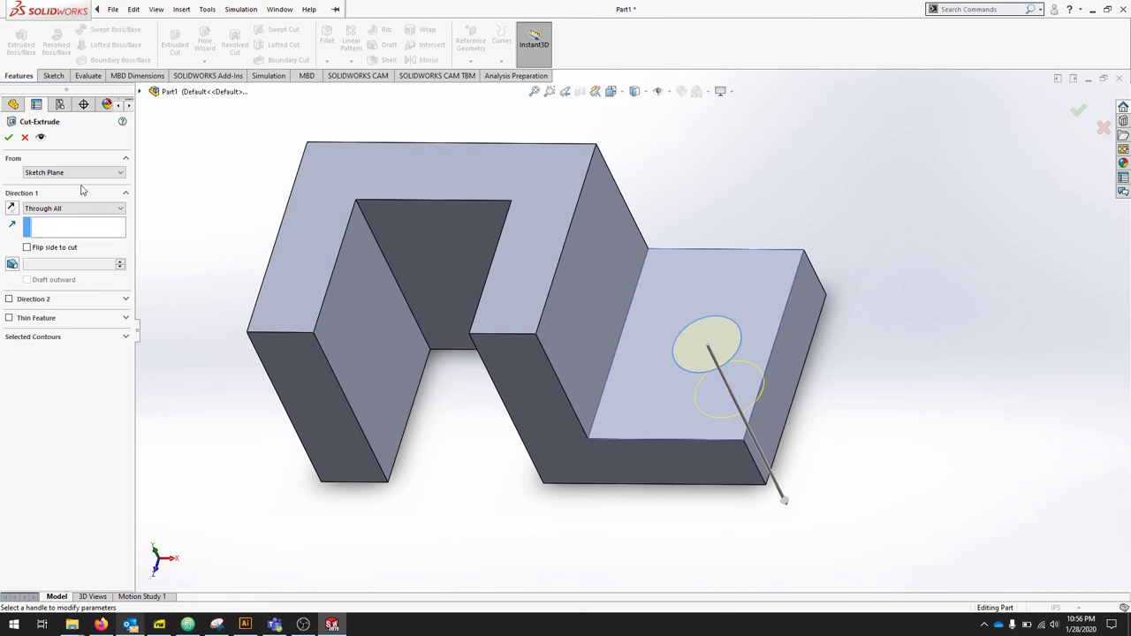
{"action": "left_click", "coordinate": [8, 138]}
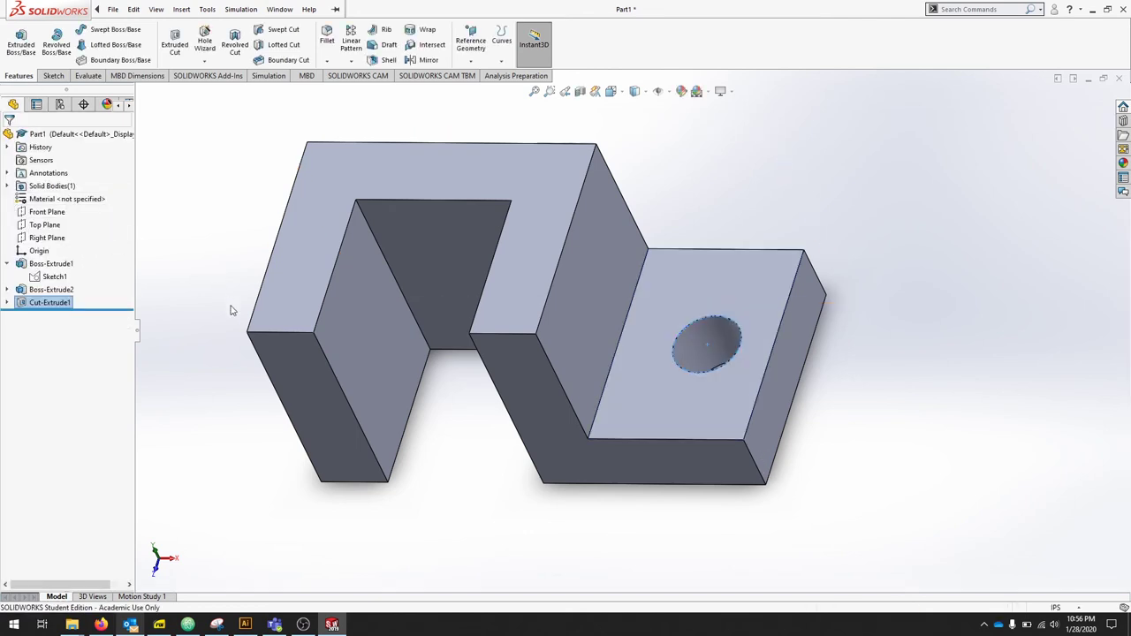
{"action": "mouse_move", "coordinate": [910, 290]}
{"action": "middle_mouse_down"}
{"action": "mouse_move", "coordinate": [949, 404]}
{"action": "mouse_move", "coordinate": [934, 302]}
{"action": "mouse_move", "coordinate": [903, 282]}
{"action": "middle_mouse_up"}
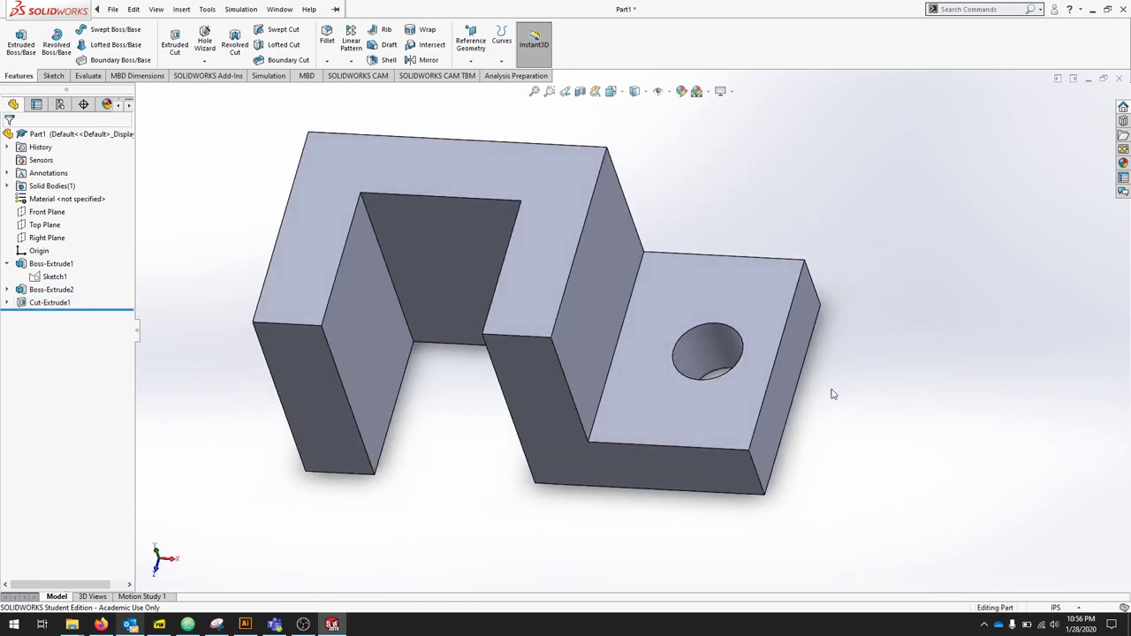
Sketch a closed right triangle about 0.85 in wide and 0.55 in tall at the upper front corner of the upright leg's face above the step
{"action": "left_click", "coordinate": [53, 75]}
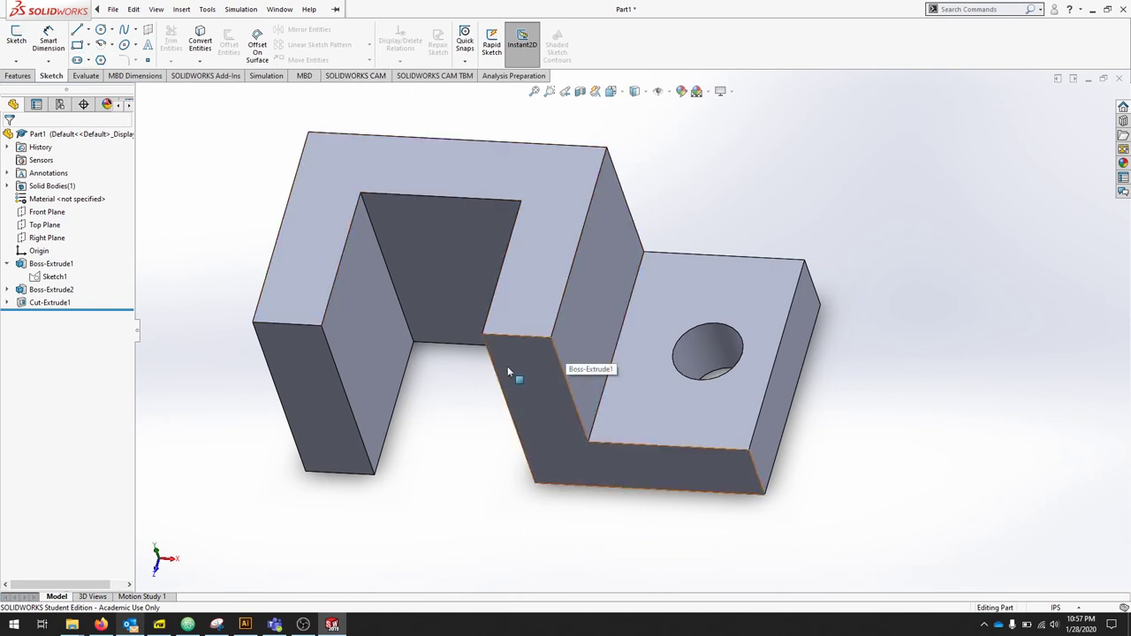
{"action": "left_click", "coordinate": [16, 37]}
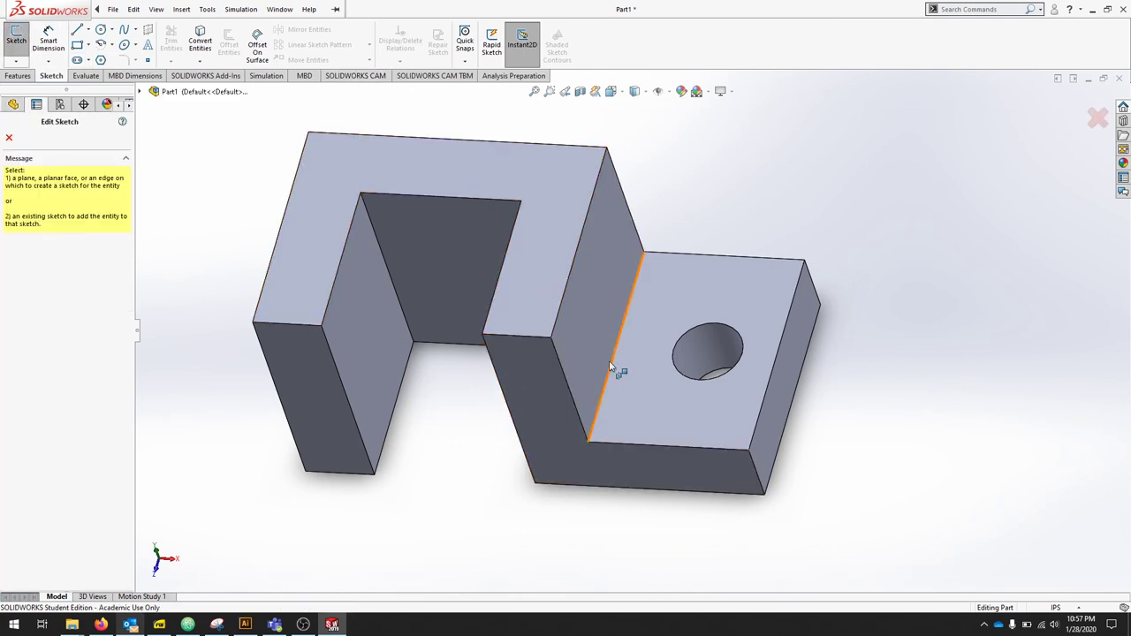
{"action": "left_click", "coordinate": [593, 329]}
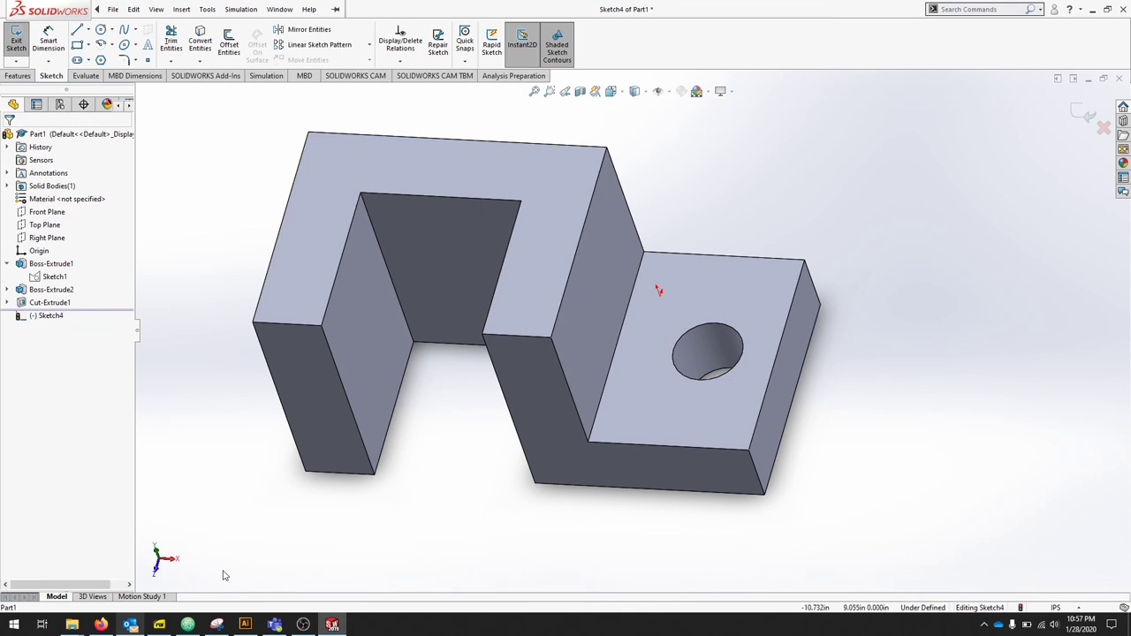
{"action": "left_click", "coordinate": [176, 559]}
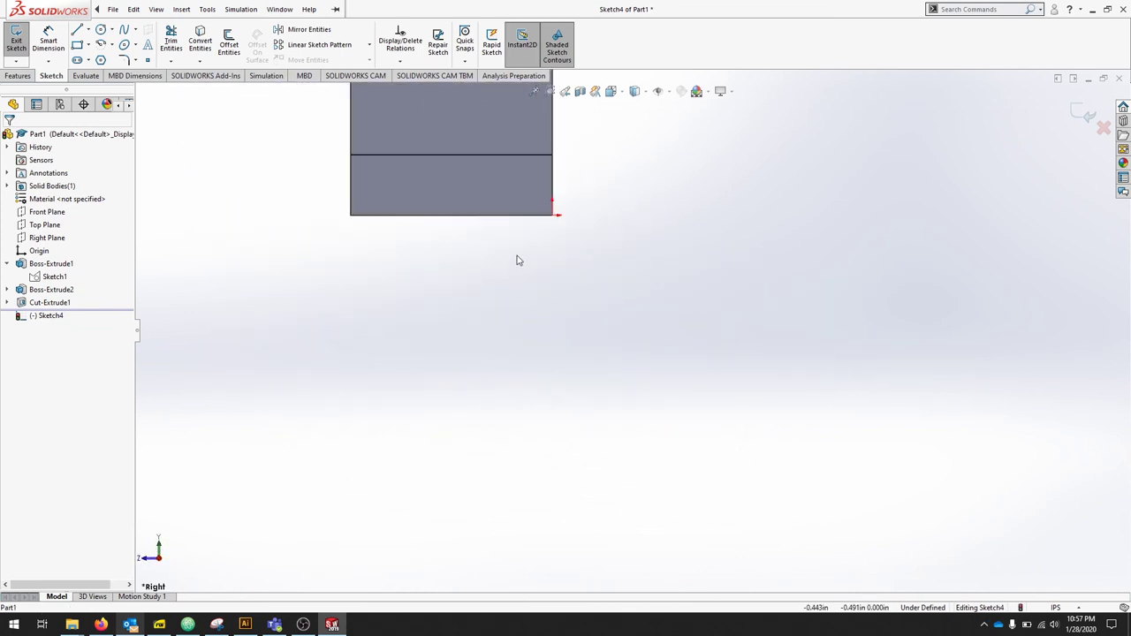
{"action": "middle_click_drag", "start_coordinate": [628, 218], "coordinate": [618, 333]}
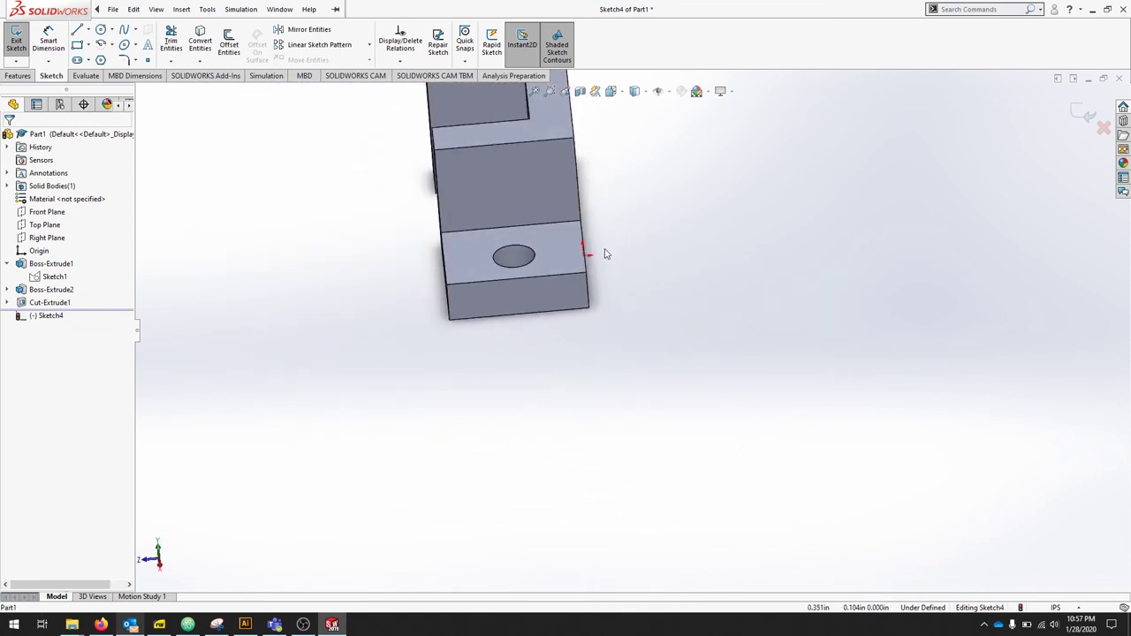
{"action": "key", "text": "space"}
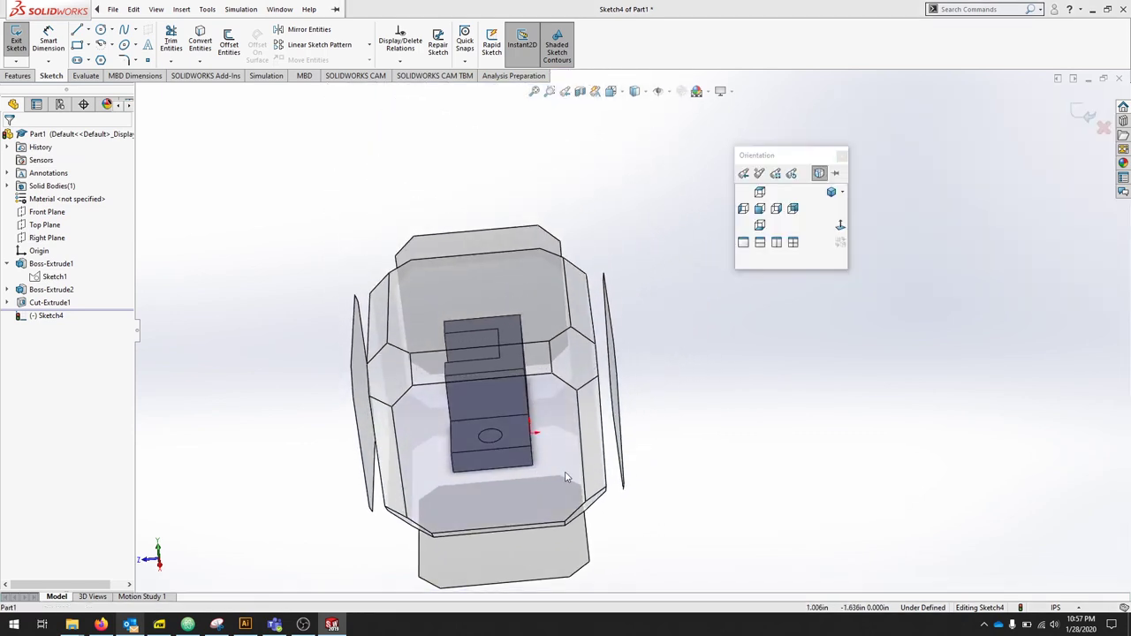
{"action": "left_click", "coordinate": [595, 483]}
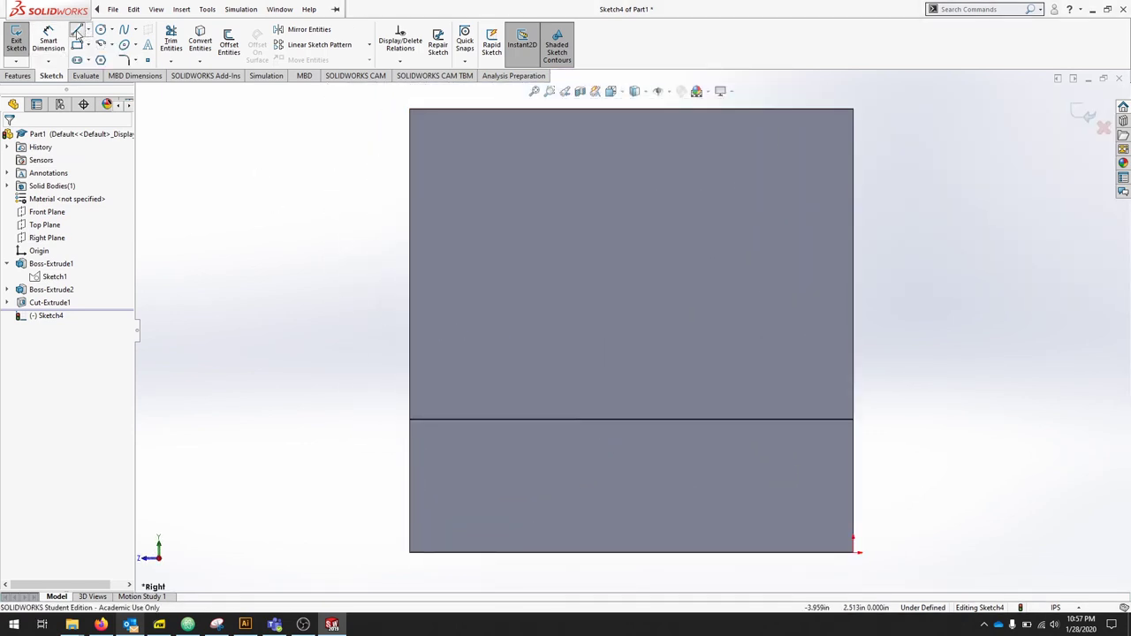
{"action": "left_click", "coordinate": [77, 30]}
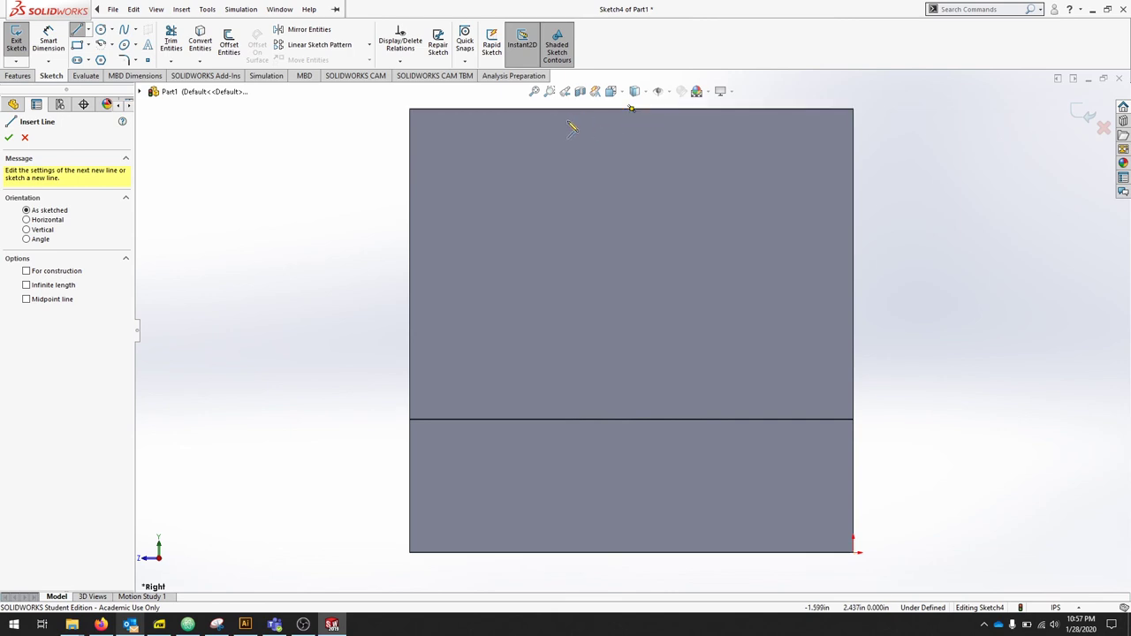
{"action": "left_click", "coordinate": [560, 110]}
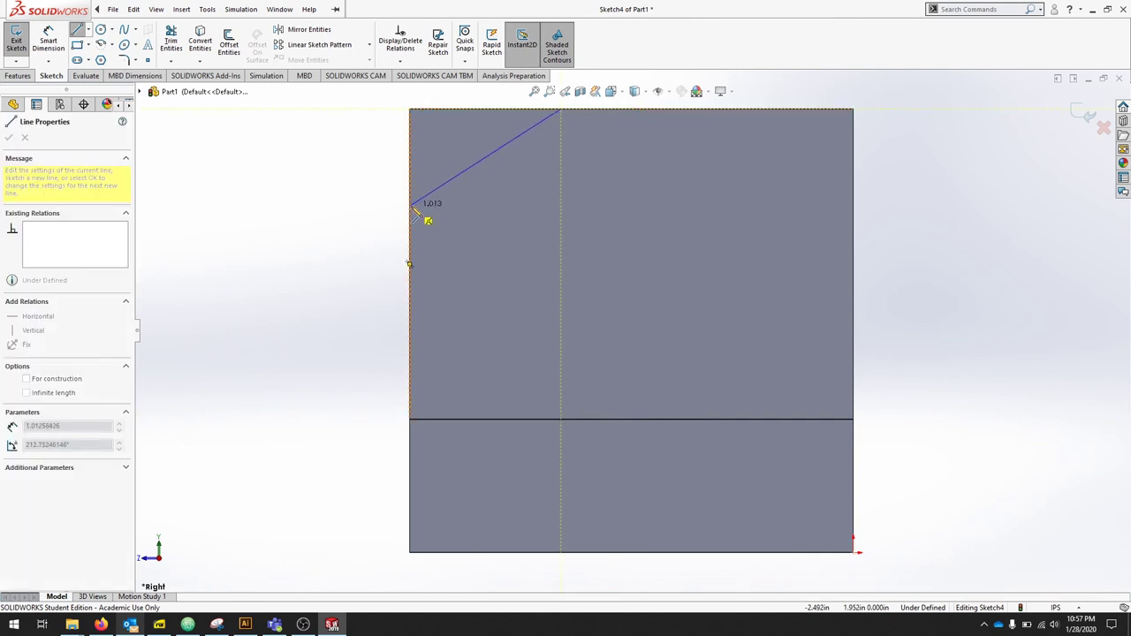
{"action": "left_click", "coordinate": [411, 206]}
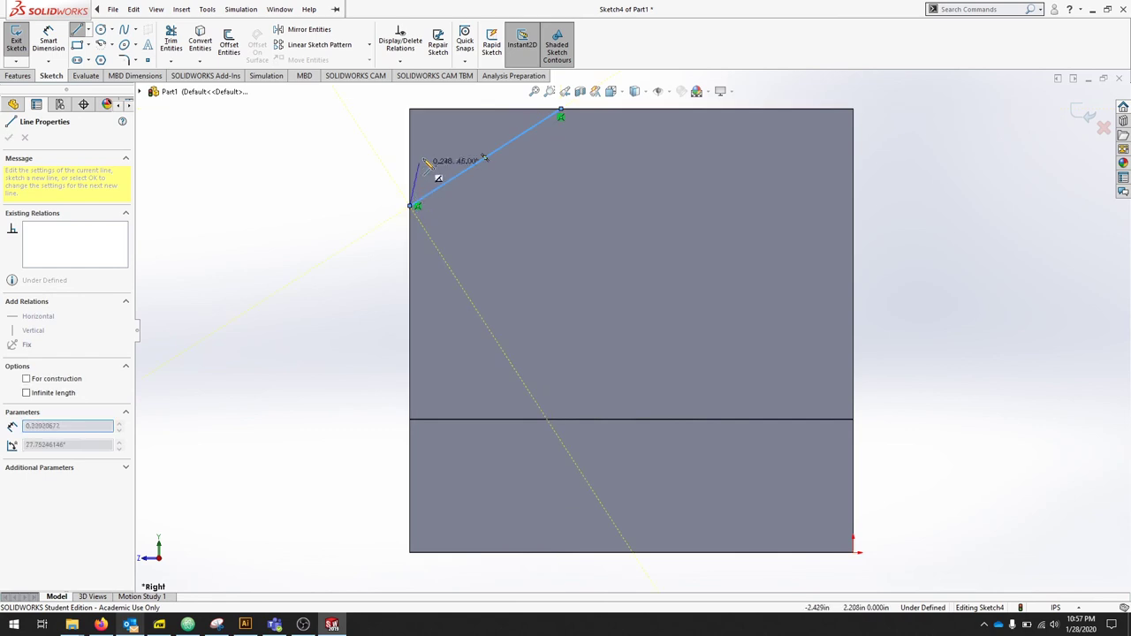
{"action": "left_click", "coordinate": [410, 109]}
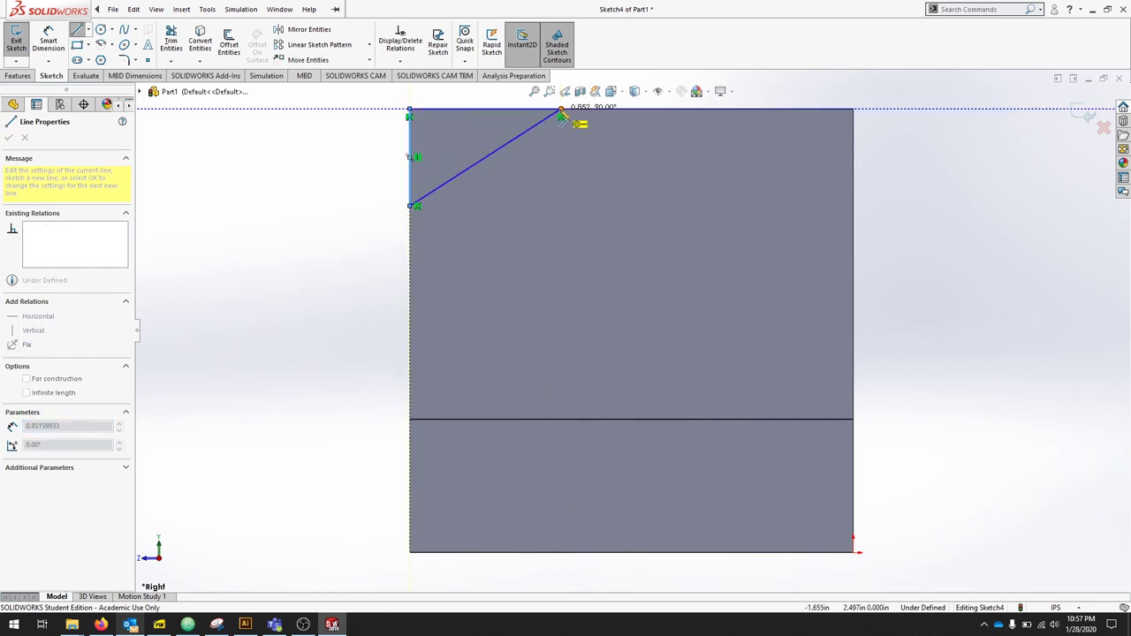
{"action": "left_click", "coordinate": [561, 110]}
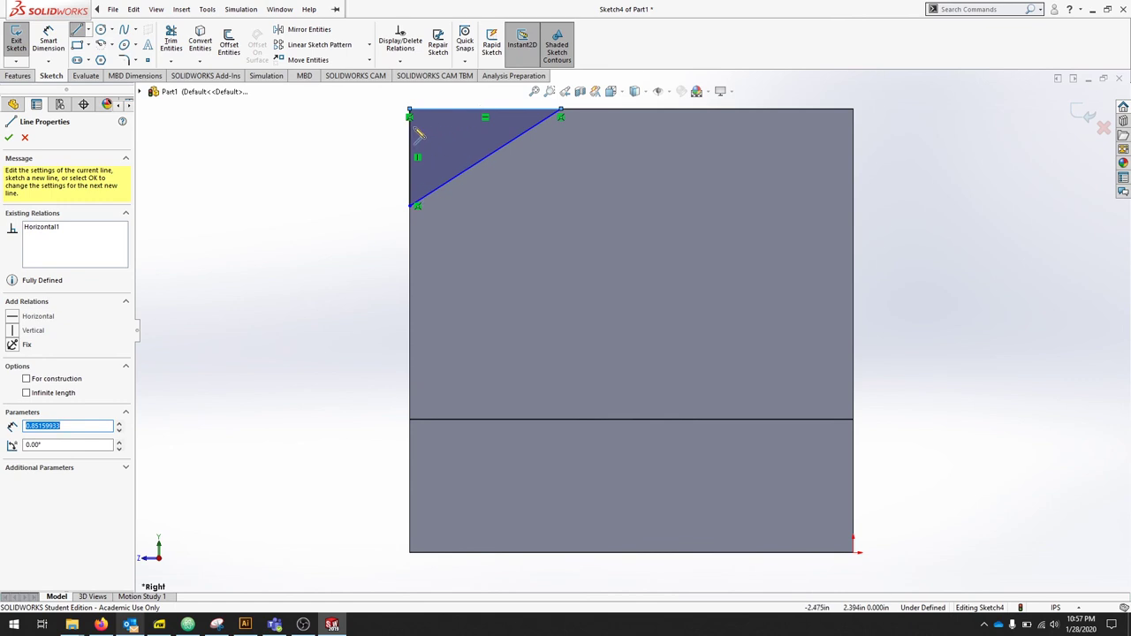
Dimension the triangle's vertical and horizontal sides to 1 in each and finish the sketch
{"action": "left_click", "coordinate": [48, 41]}
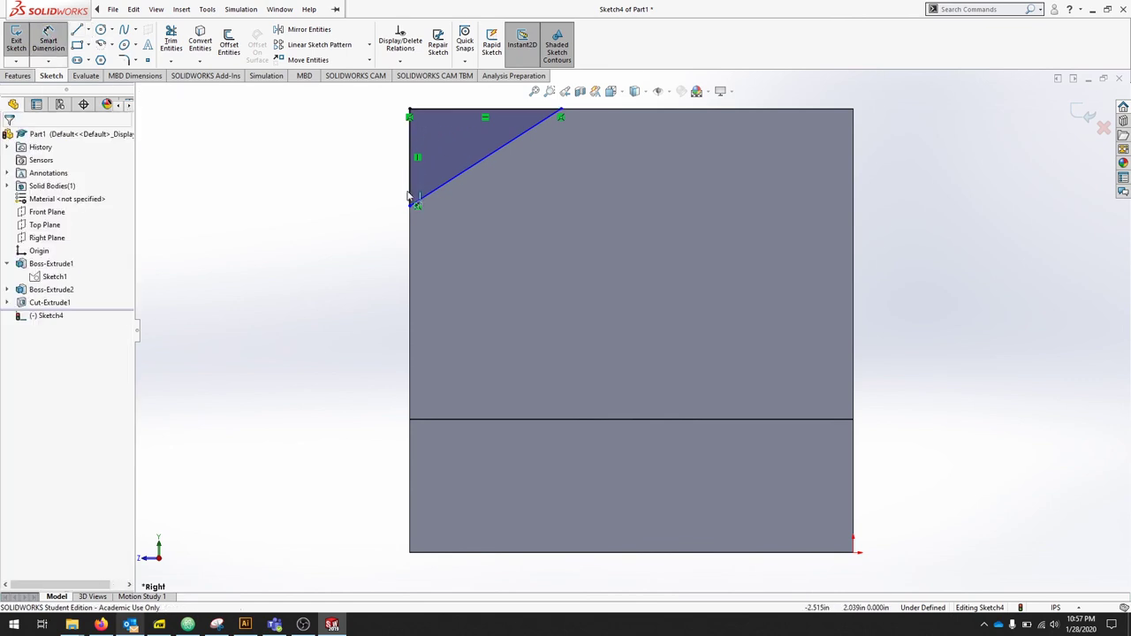
{"action": "left_click", "coordinate": [411, 146]}
{"action": "left_click", "coordinate": [377, 159]}
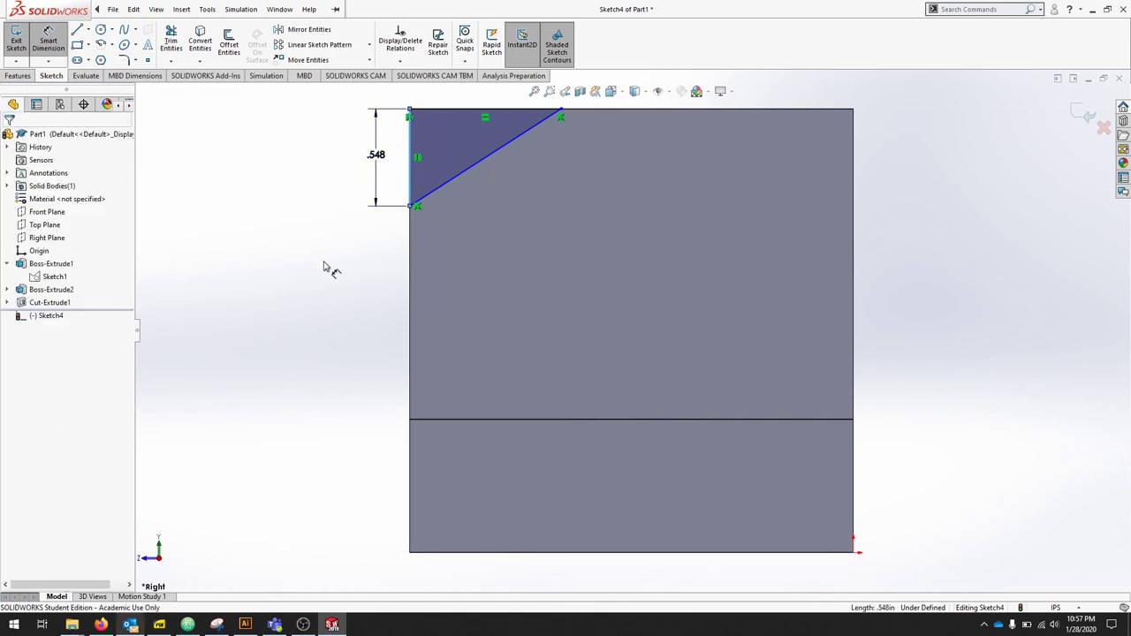
{"action": "type", "text": "1"}
{"action": "key", "text": "Return"}
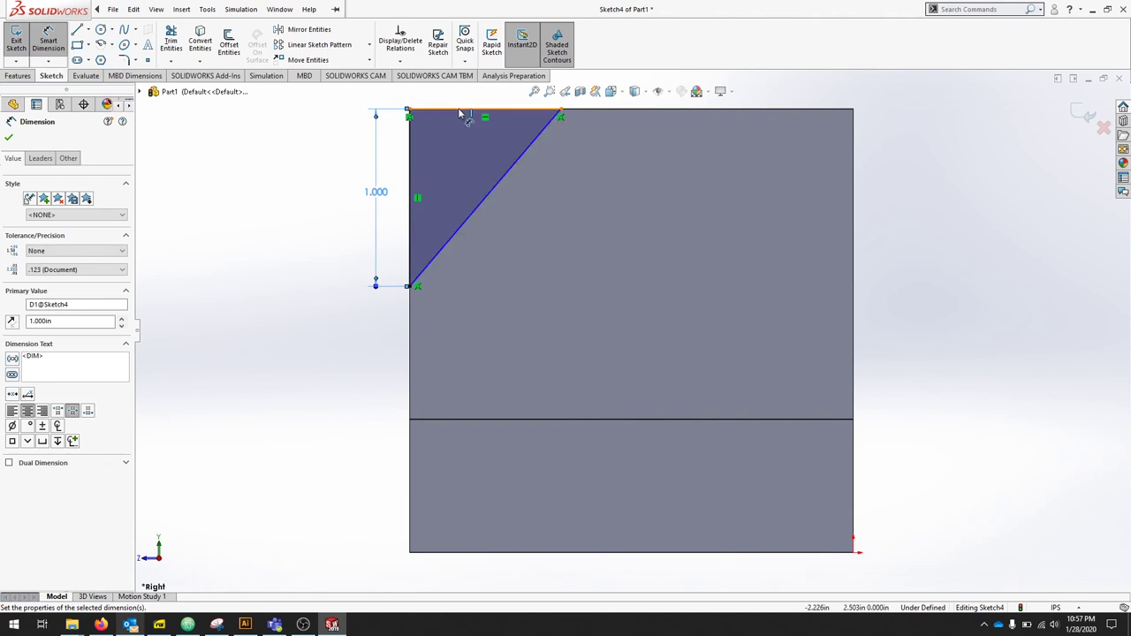
{"action": "left_click", "coordinate": [477, 110]}
{"action": "left_click", "coordinate": [477, 93]}
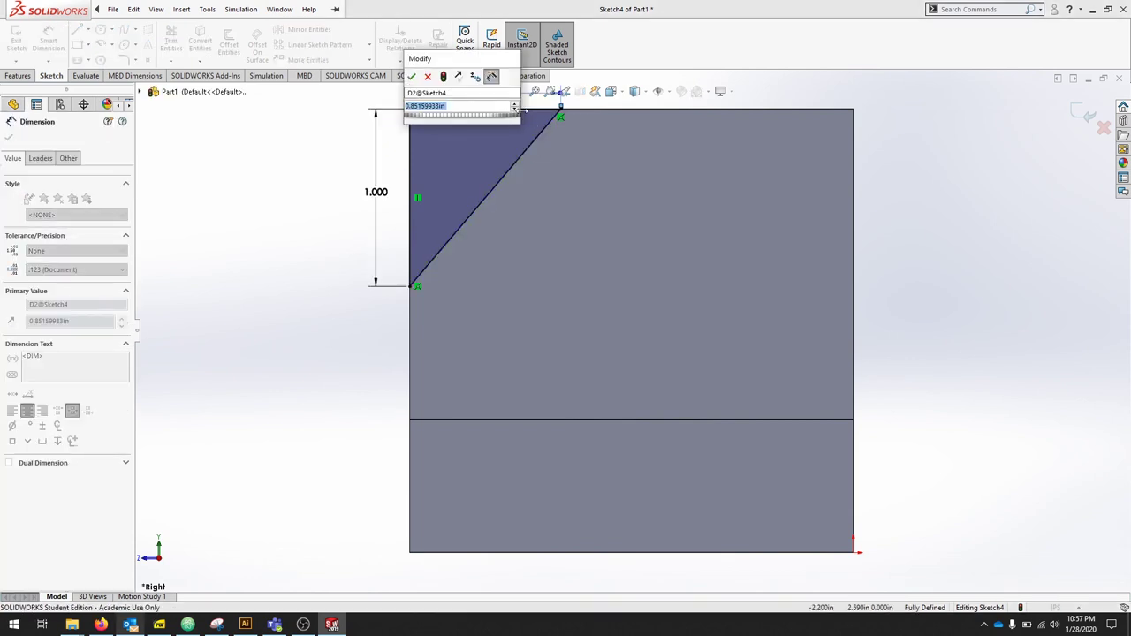
{"action": "type", "text": "1"}
{"action": "key", "text": "Return"}
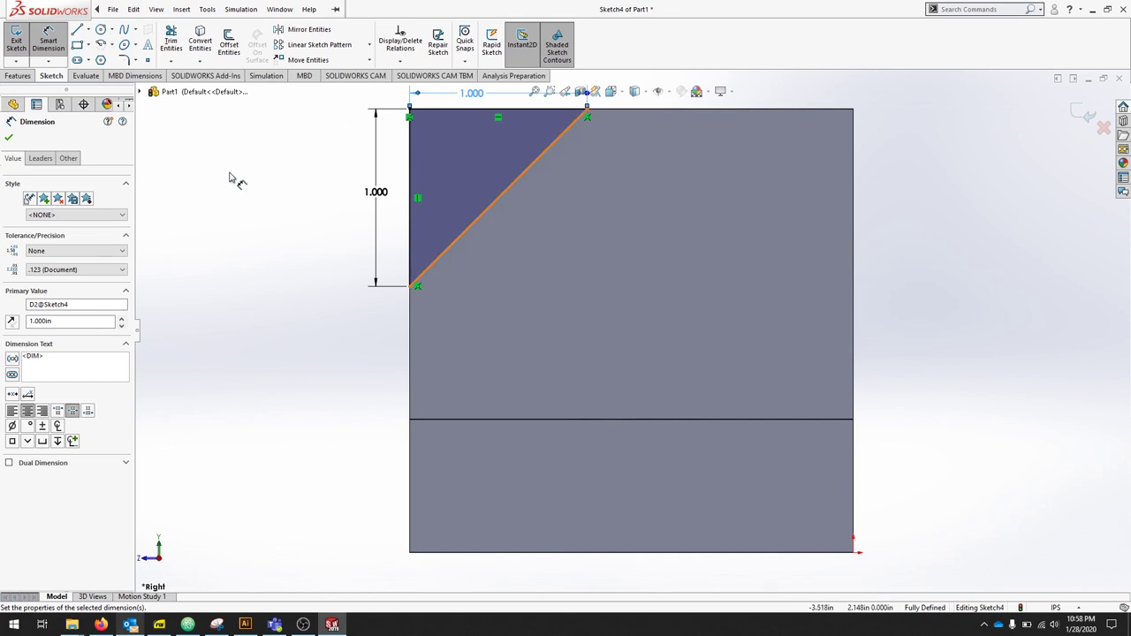
{"action": "left_click", "coordinate": [13, 42]}
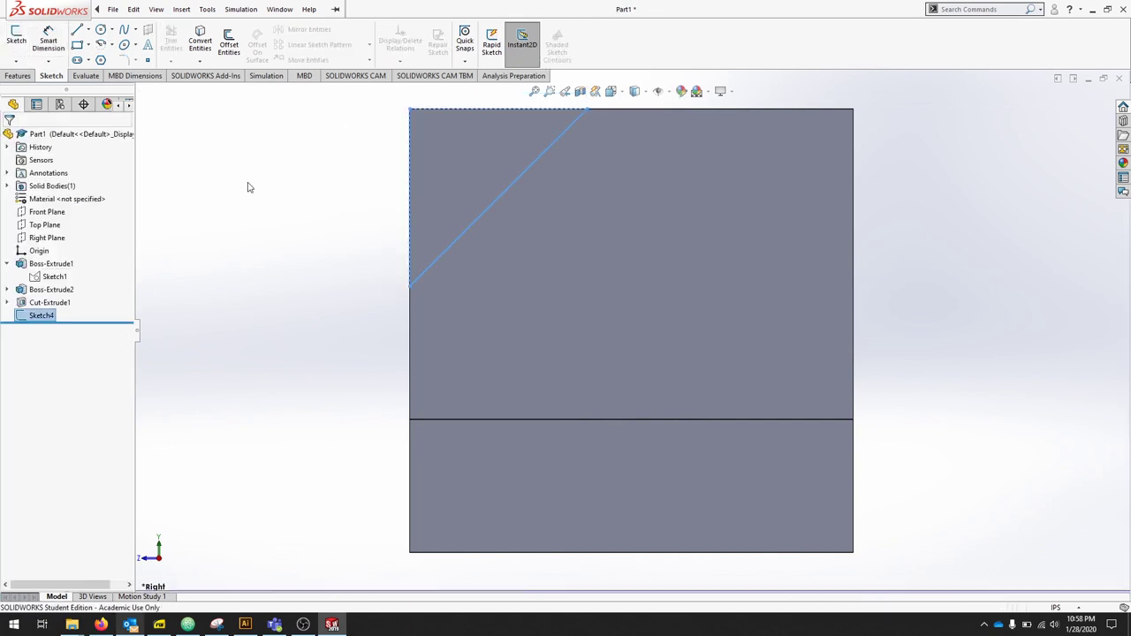
Cut the triangular corner off the upright leg with an Up To Surface extruded cut ending at the leg's inner face beside the gap
{"action": "middle_click_drag", "start_coordinate": [262, 208], "coordinate": [321, 292]}
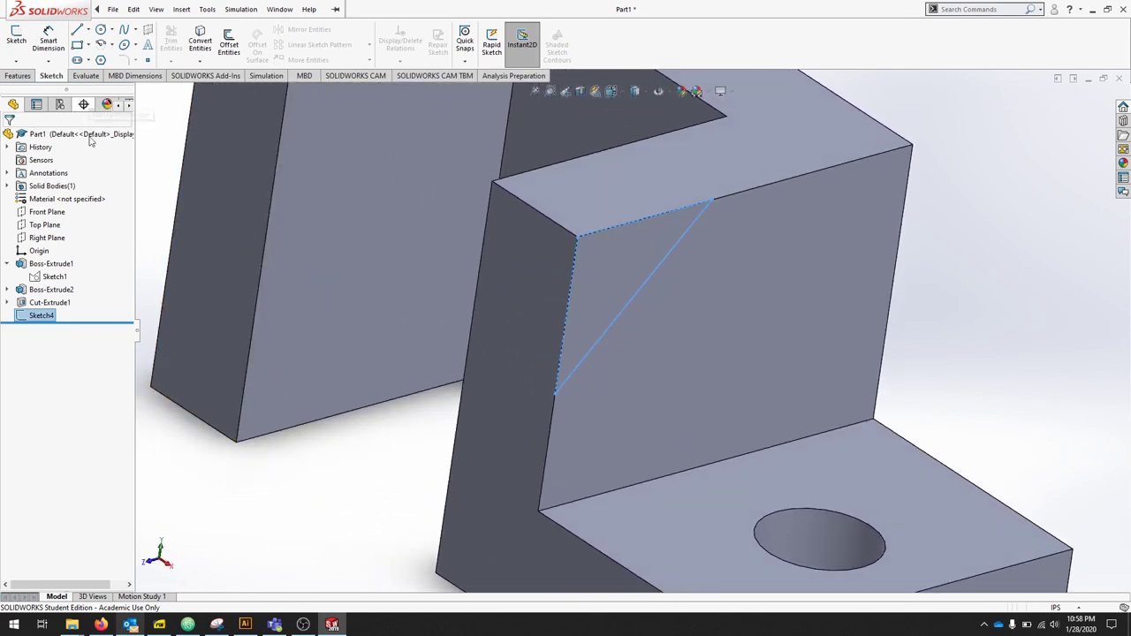
{"action": "left_click", "coordinate": [18, 76]}
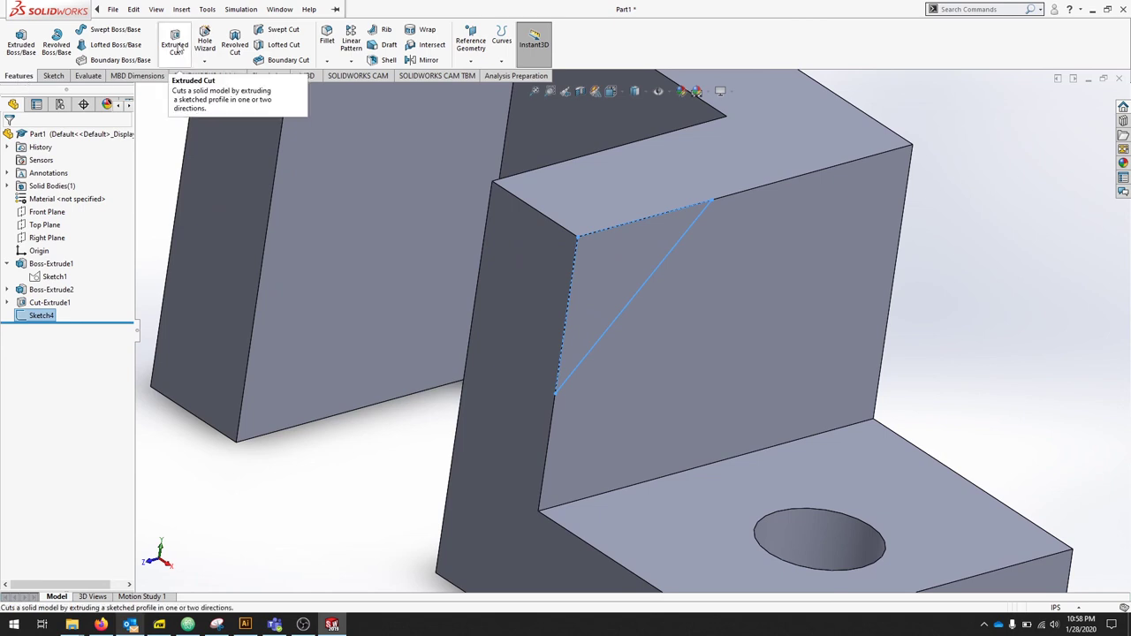
{"action": "left_click", "coordinate": [176, 46]}
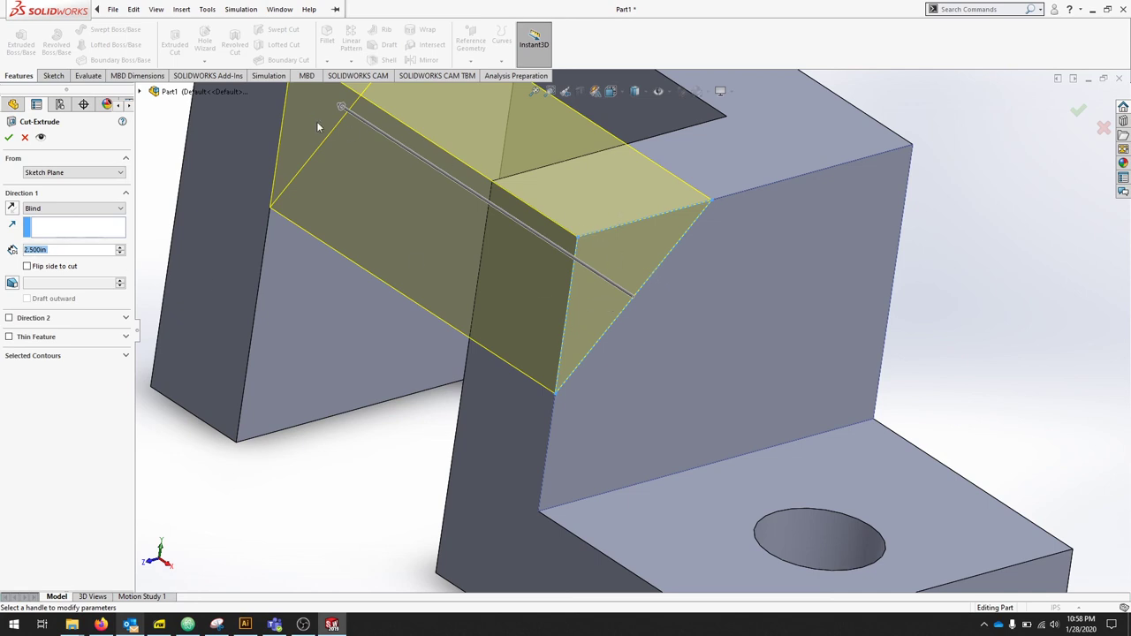
{"action": "scroll", "coordinate": [332, 365], "scroll_direction": "up", "scroll_amount": 3}
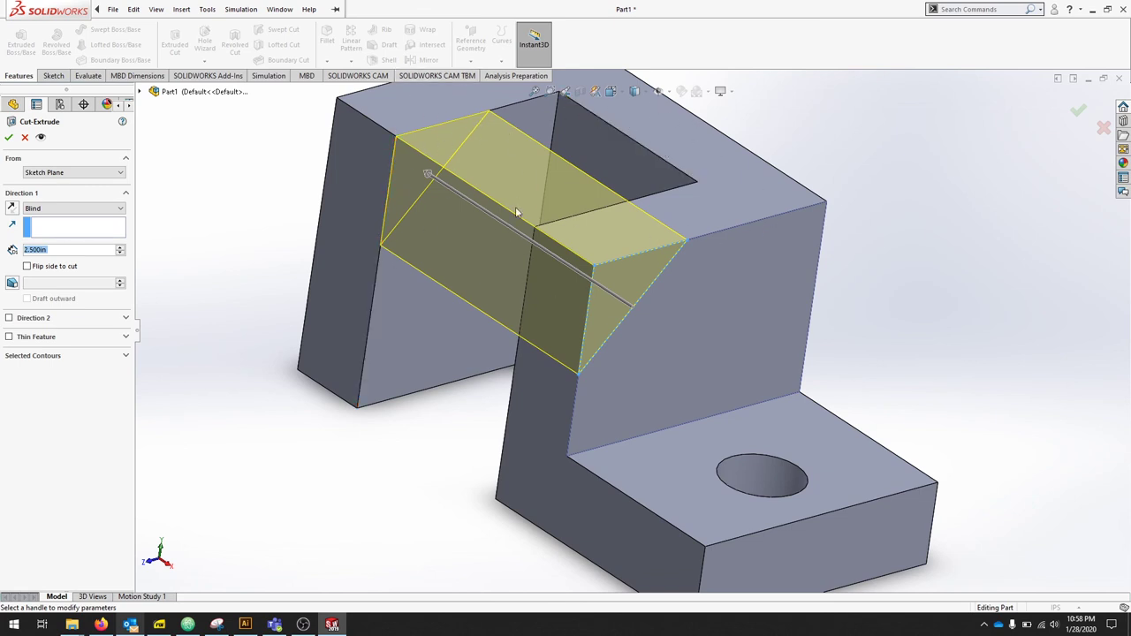
{"action": "left_click", "coordinate": [121, 210]}
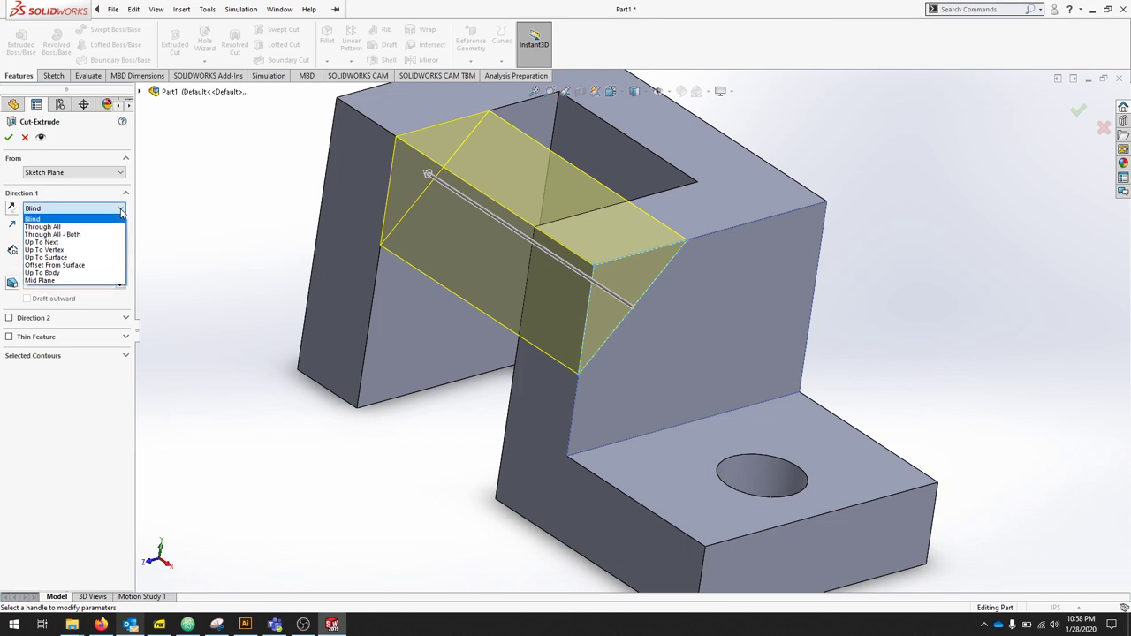
{"action": "left_click", "coordinate": [46, 257]}
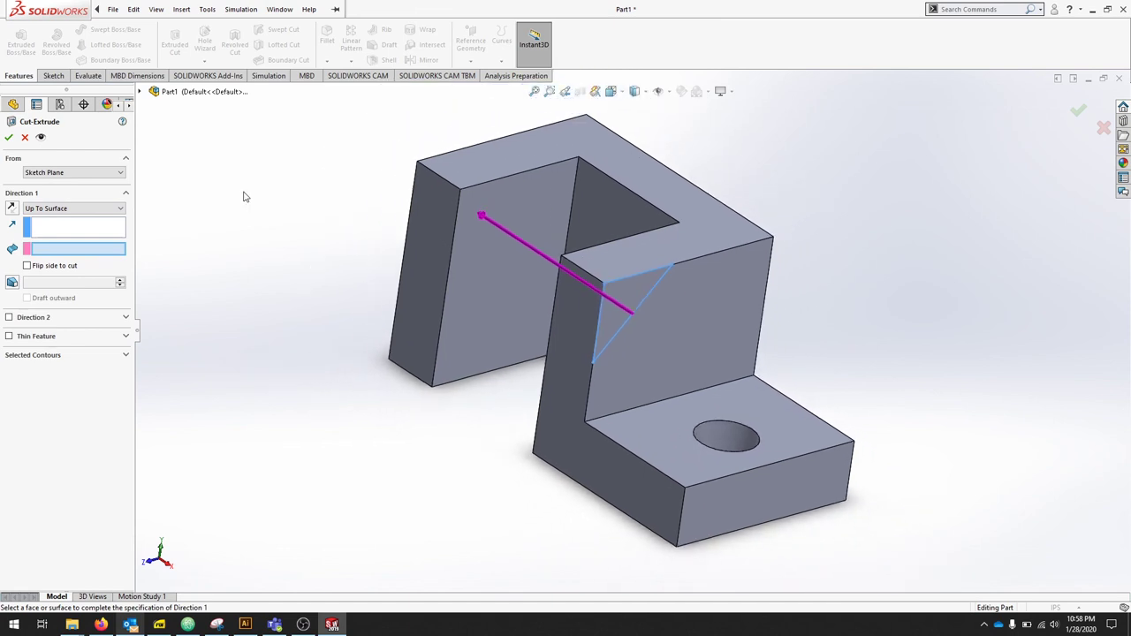
{"action": "middle_click_drag", "start_coordinate": [247, 195], "coordinate": [454, 308]}
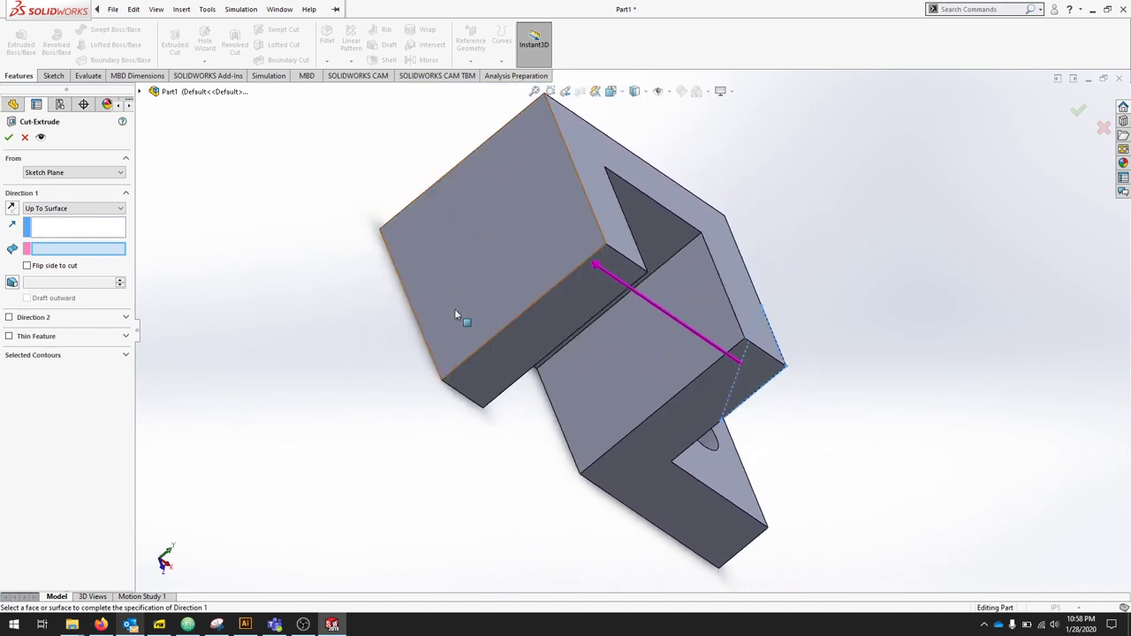
{"action": "left_click", "coordinate": [723, 322]}
{"action": "middle_click_drag", "start_coordinate": [932, 339], "coordinate": [786, 273]}
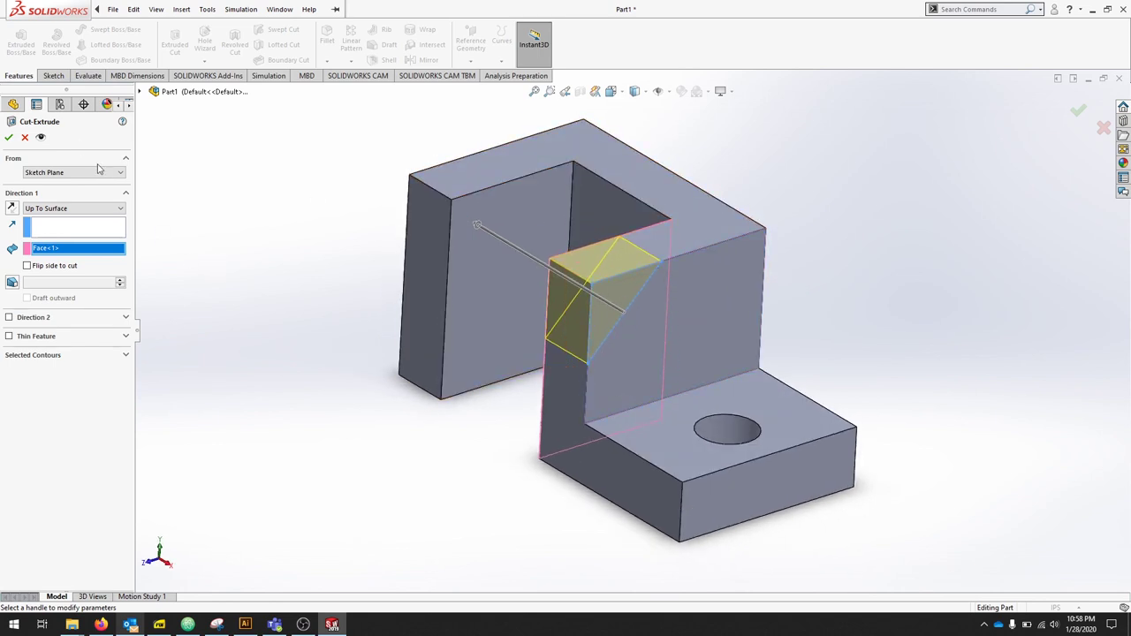
{"action": "left_click", "coordinate": [9, 138]}
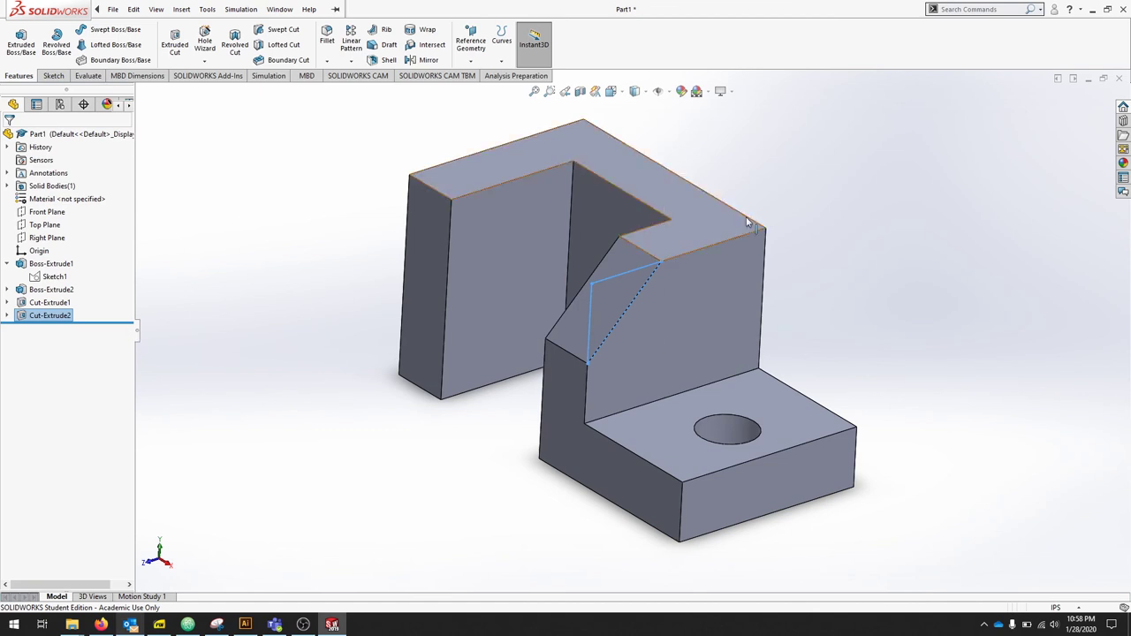
{"action": "left_click", "coordinate": [801, 261]}
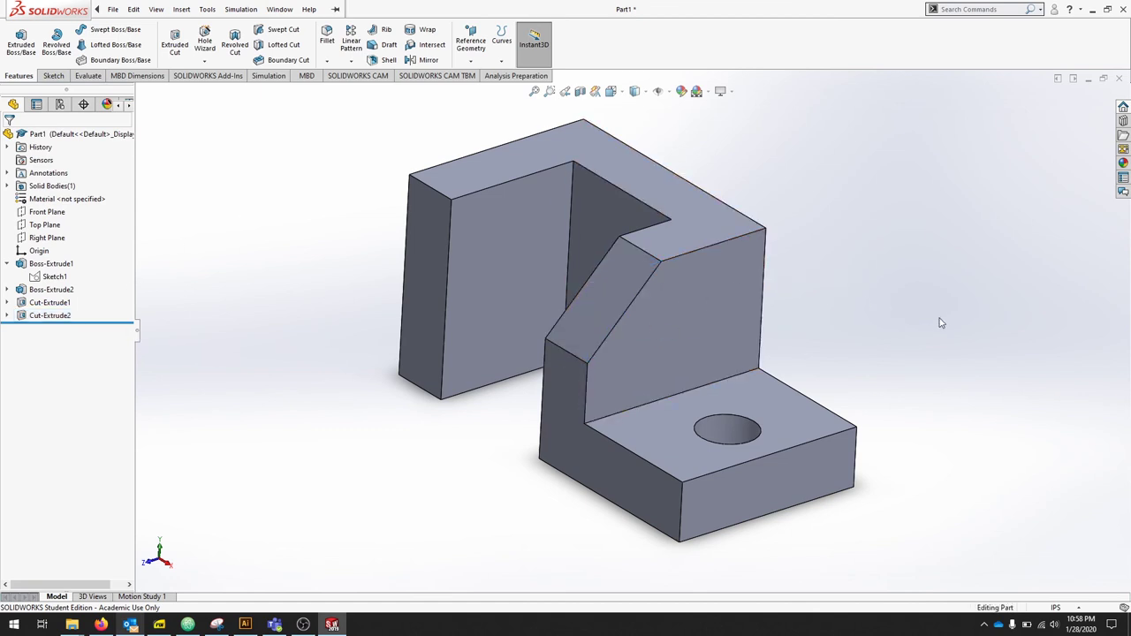
{"action": "left_click", "coordinate": [535, 93]}
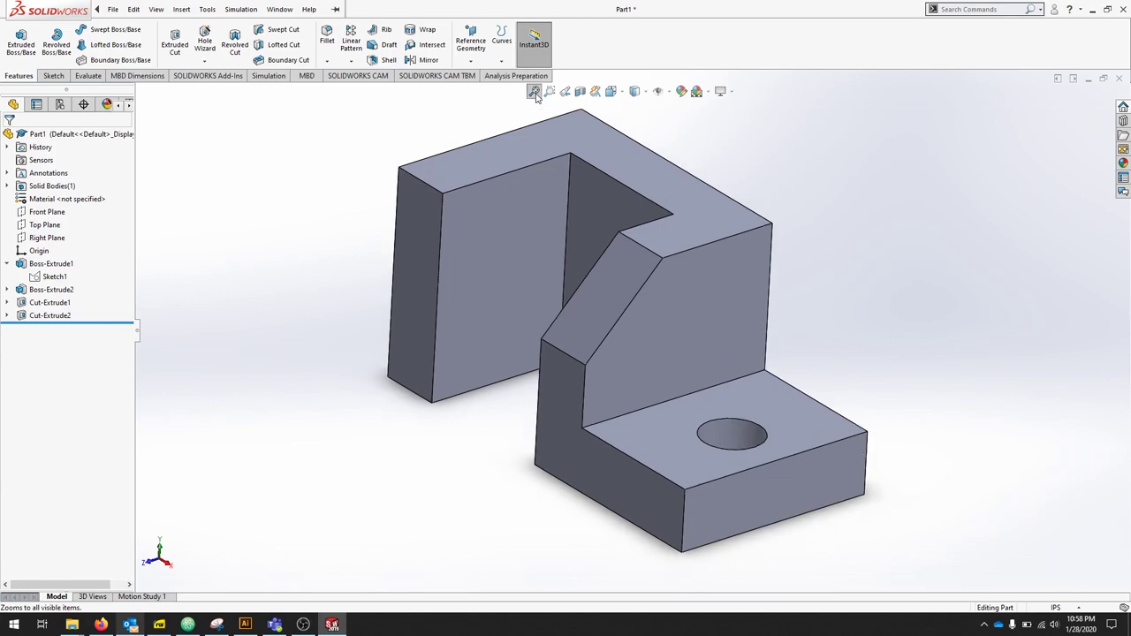